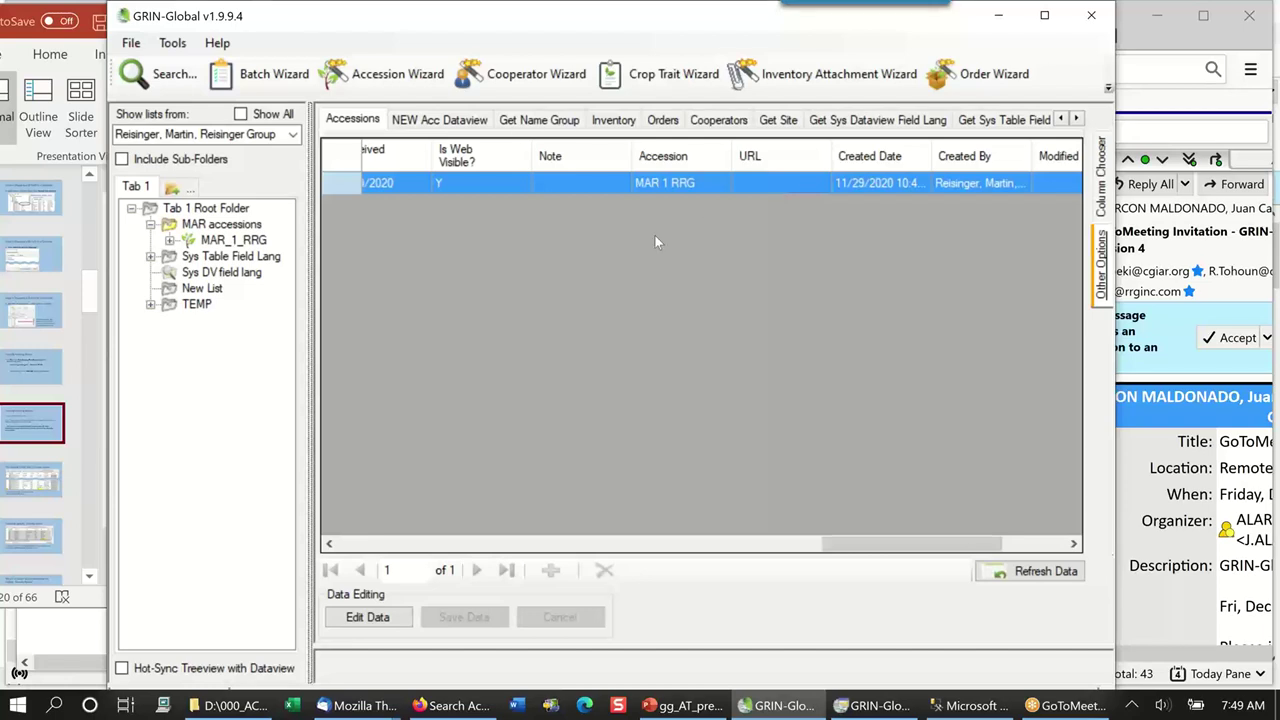
- Show the NEW Acc Dataview and scan its columns to MAR 1 RRG's empty URL Here column
left_click(450, 121)
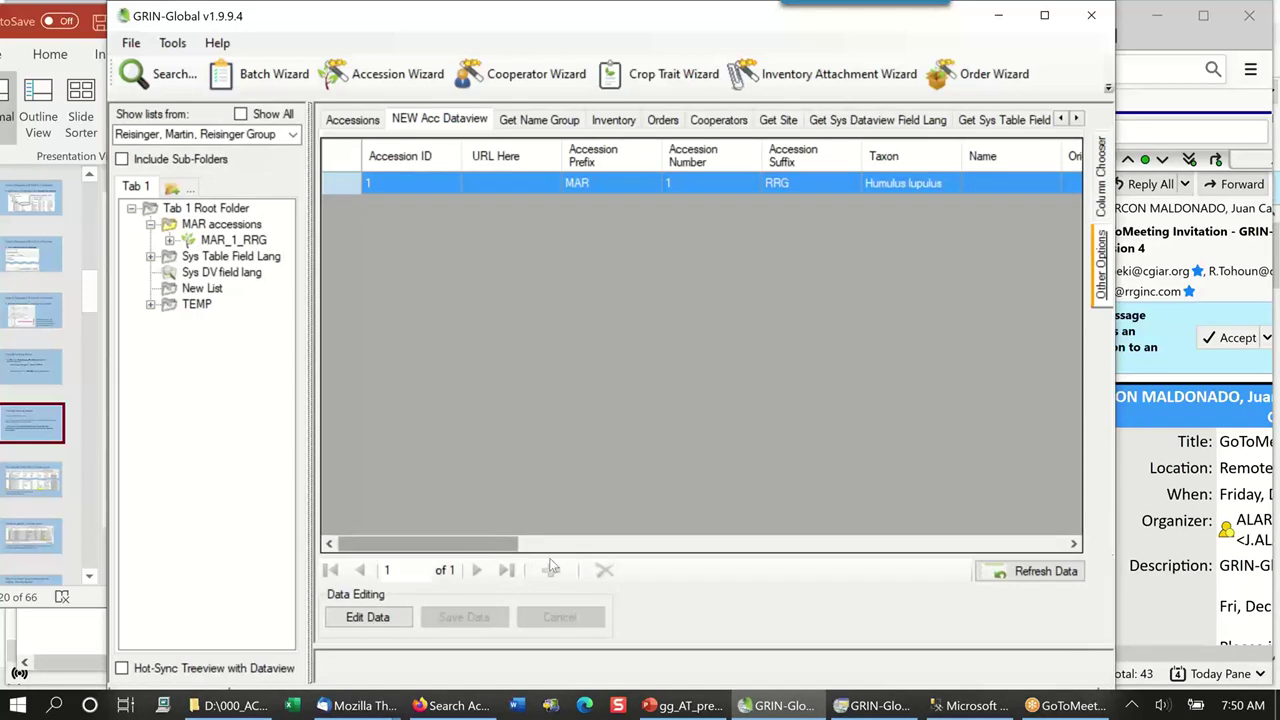
scroll(572, 553, "right", 1)
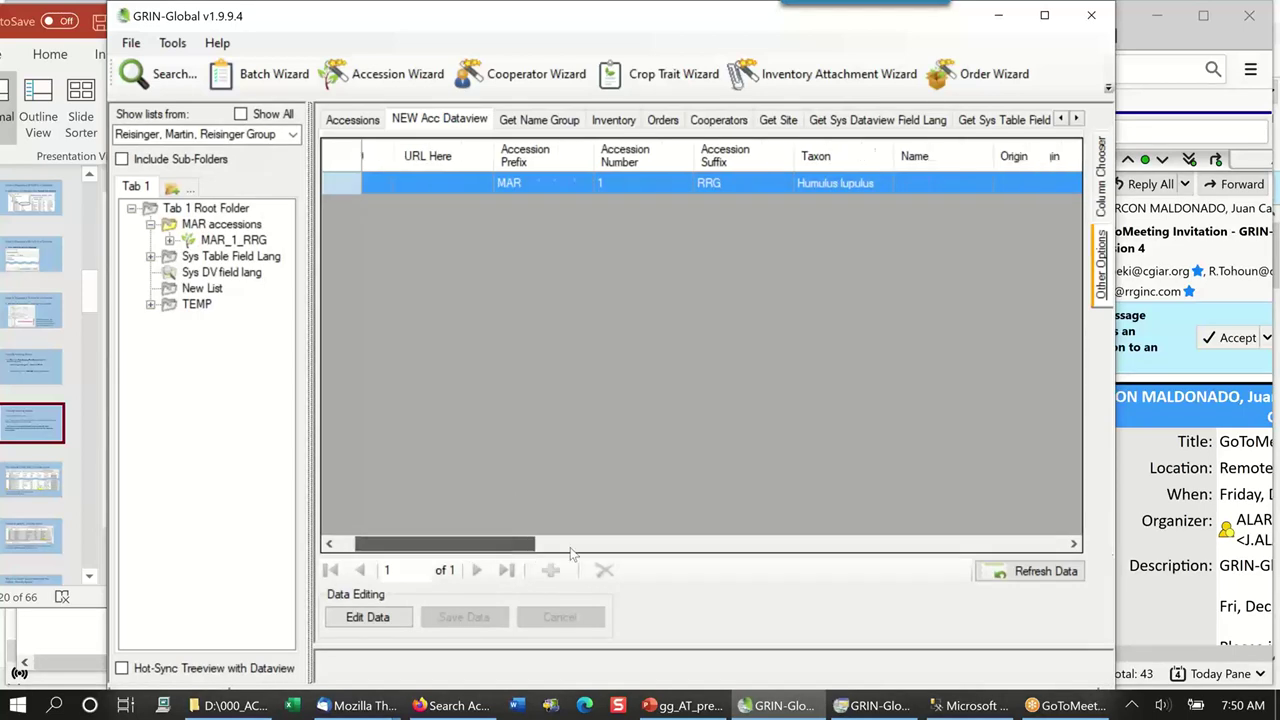
scroll(572, 553, "right", 6)
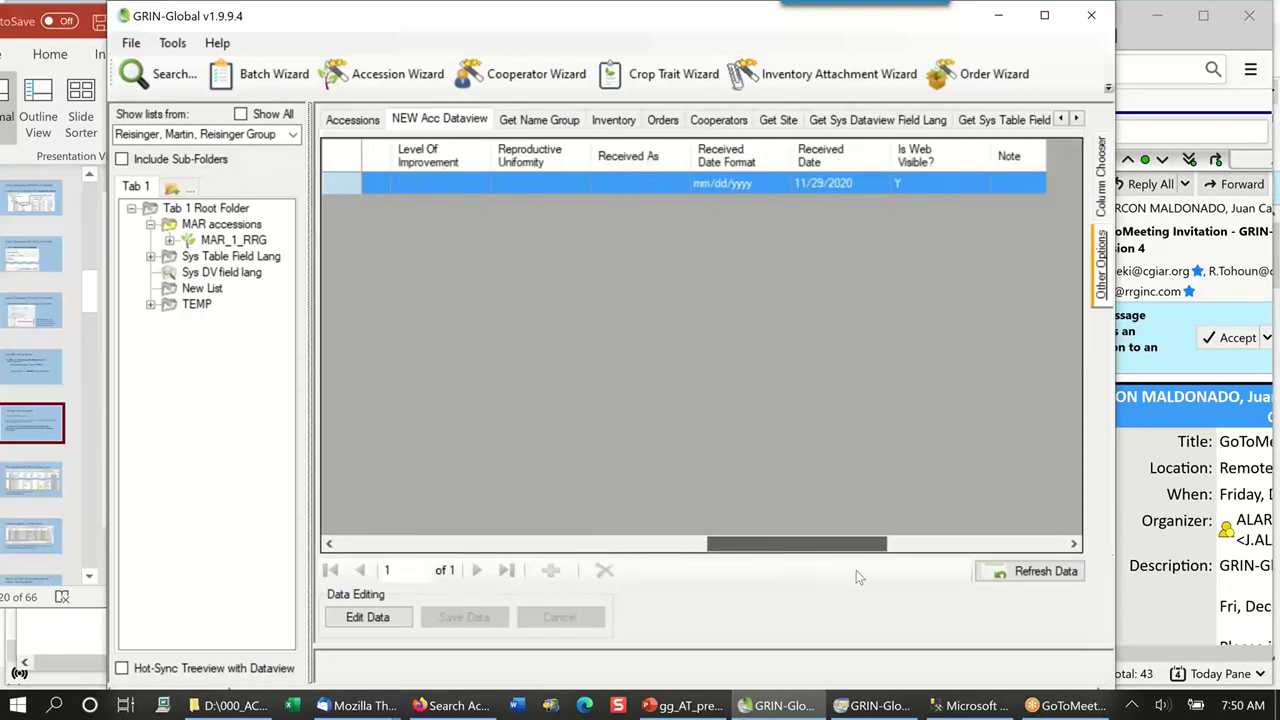
scroll(856, 570, "right", 3)
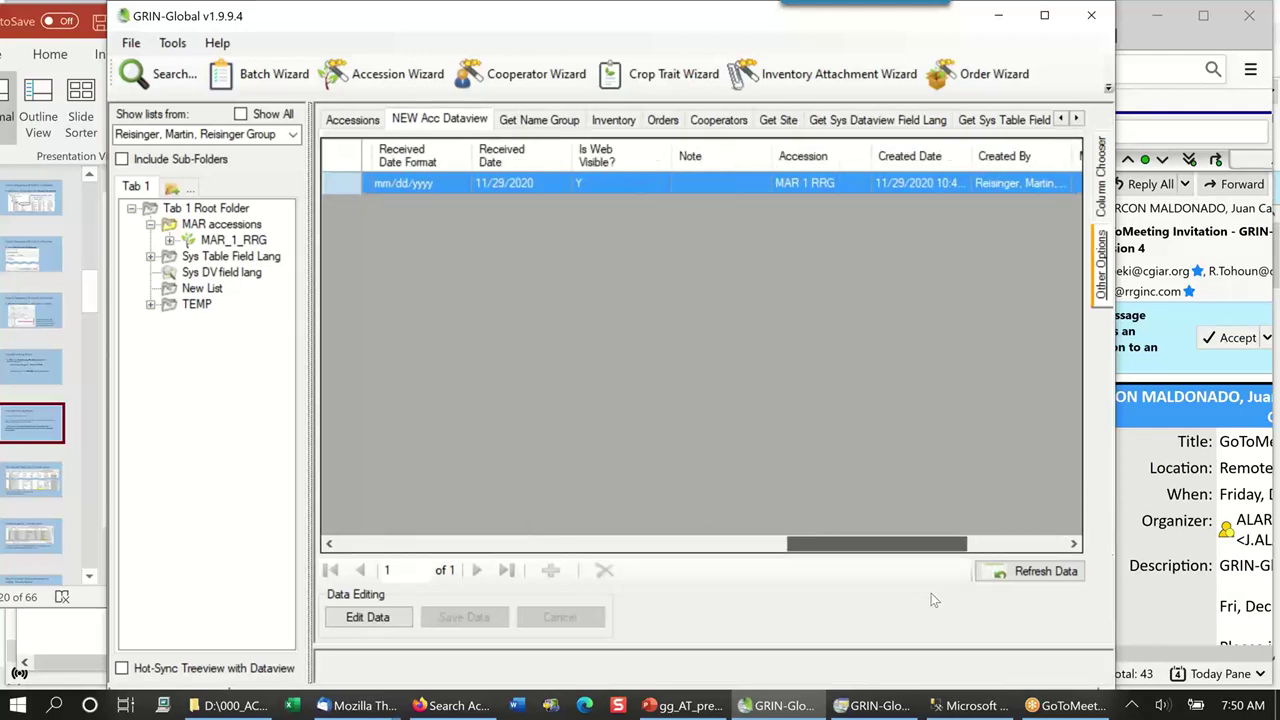
scroll(849, 597, "left", 10)
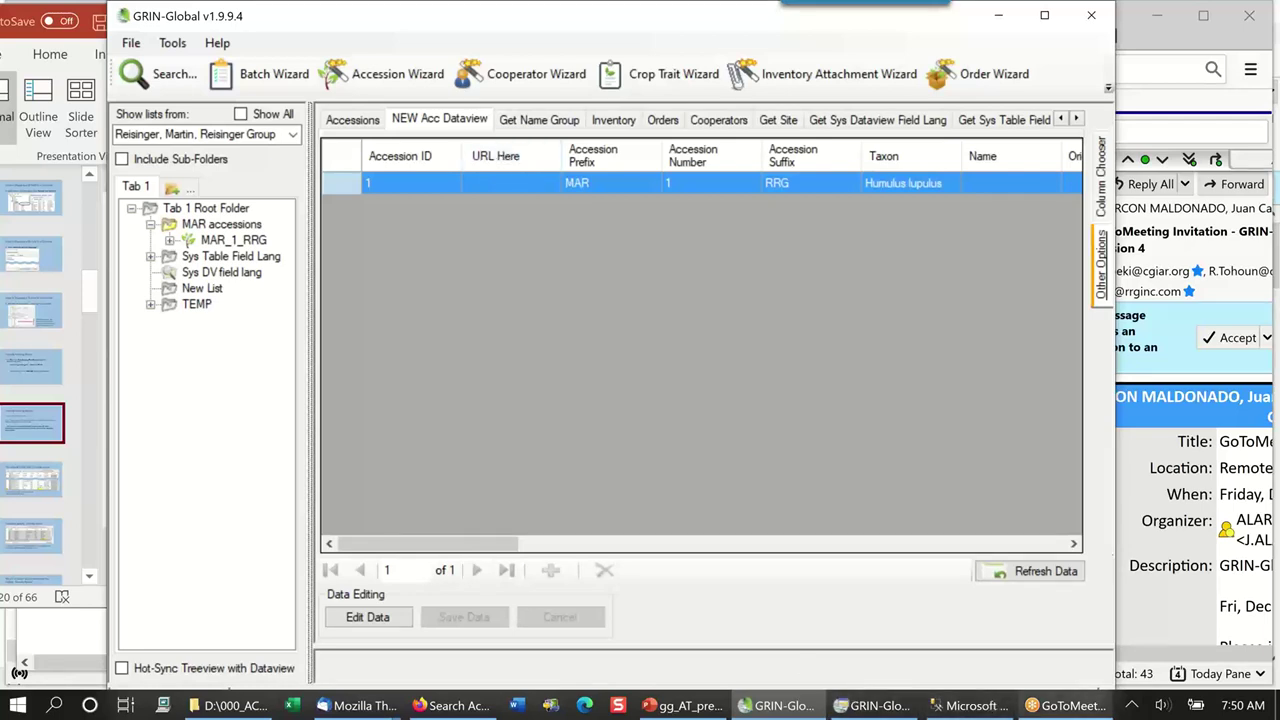
- Bring GRIN-Global Admin forward and open the NEWaccession client dataview definition
left_click(874, 707)
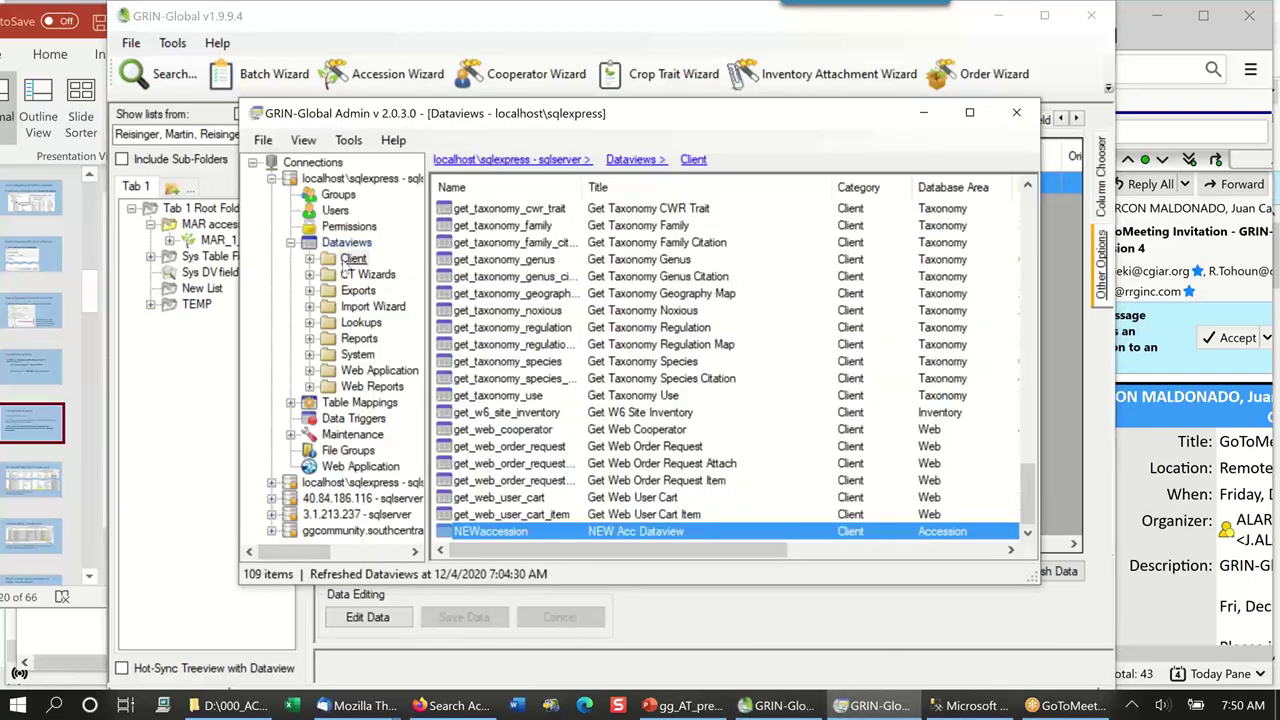
scroll(309, 257, "down", 3)
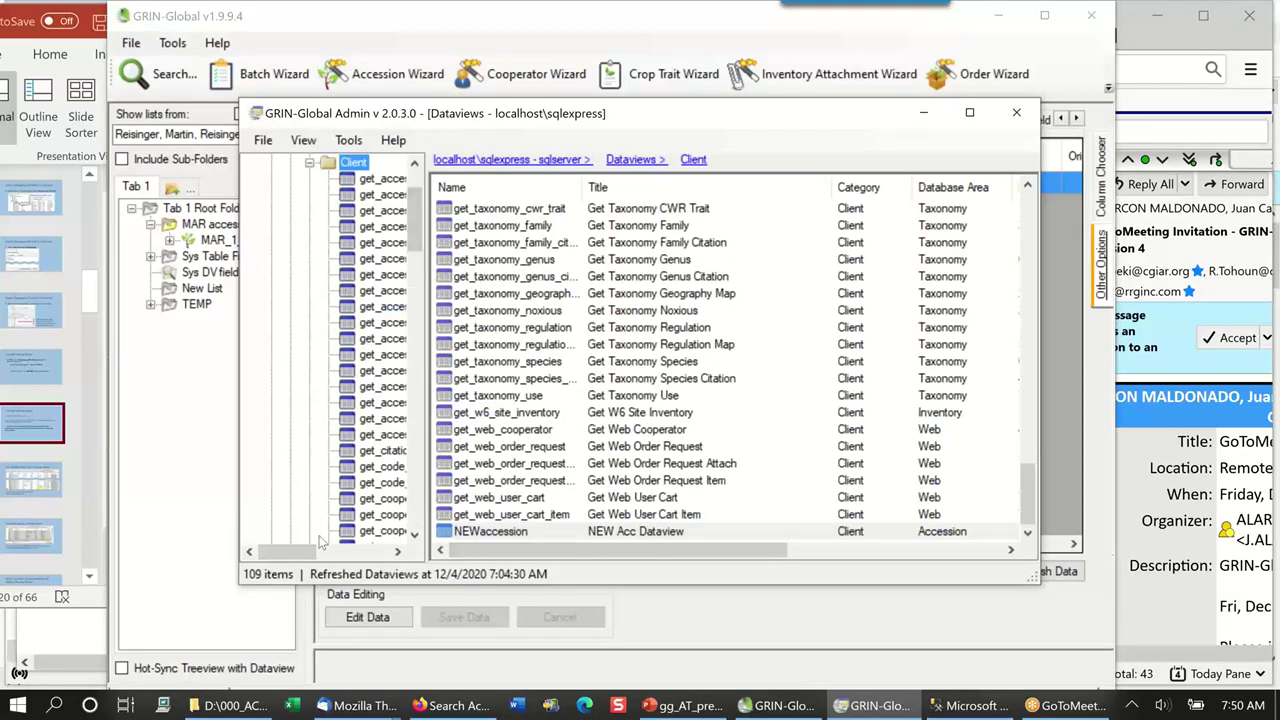
left_click_drag(307, 553, 265, 553)
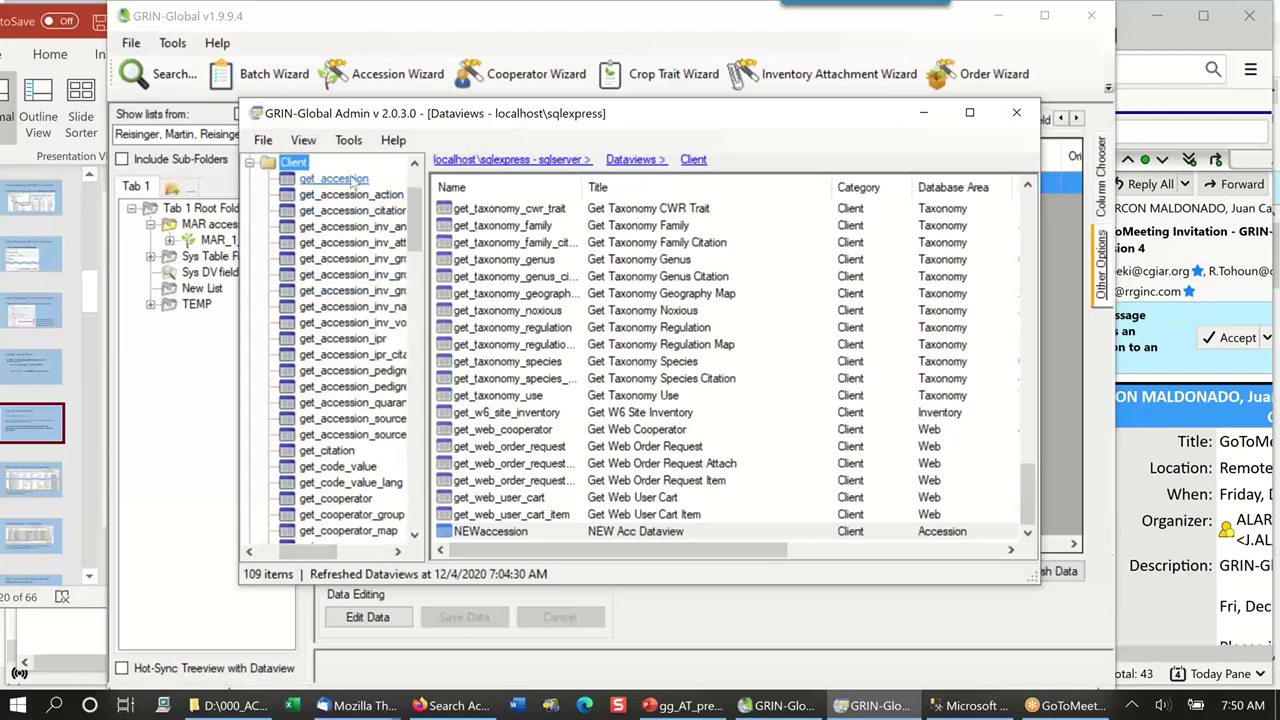
left_click_drag(410, 205, 412, 495)
left_click(338, 306)
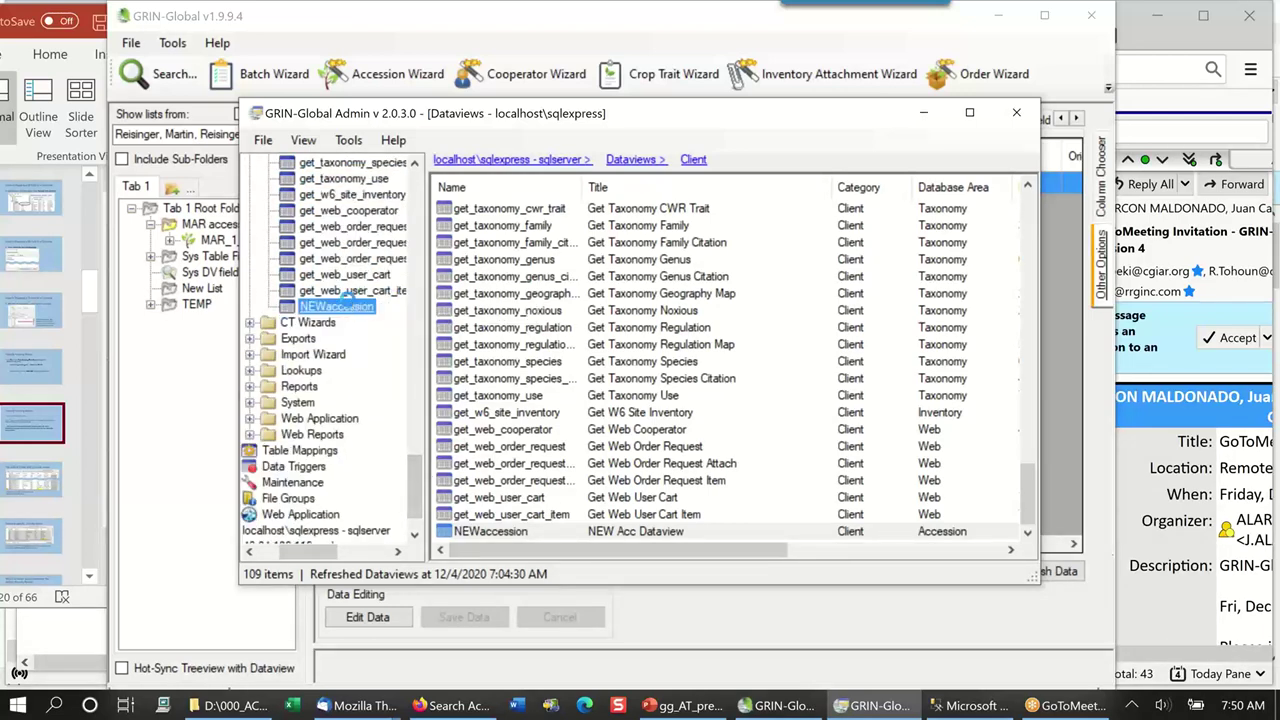
double_click(345, 306)
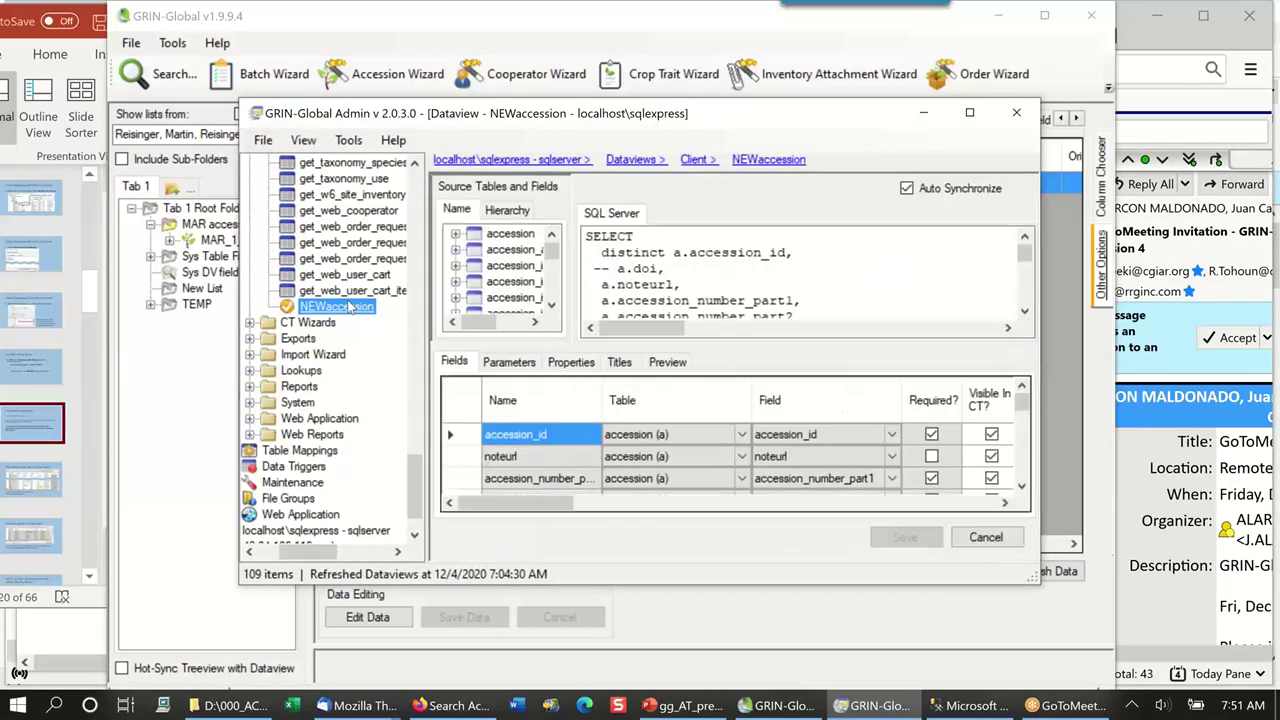
- Enlarge the NEWaccession dataview editor so more field rows are visible
scroll(668, 437, "down", 6)
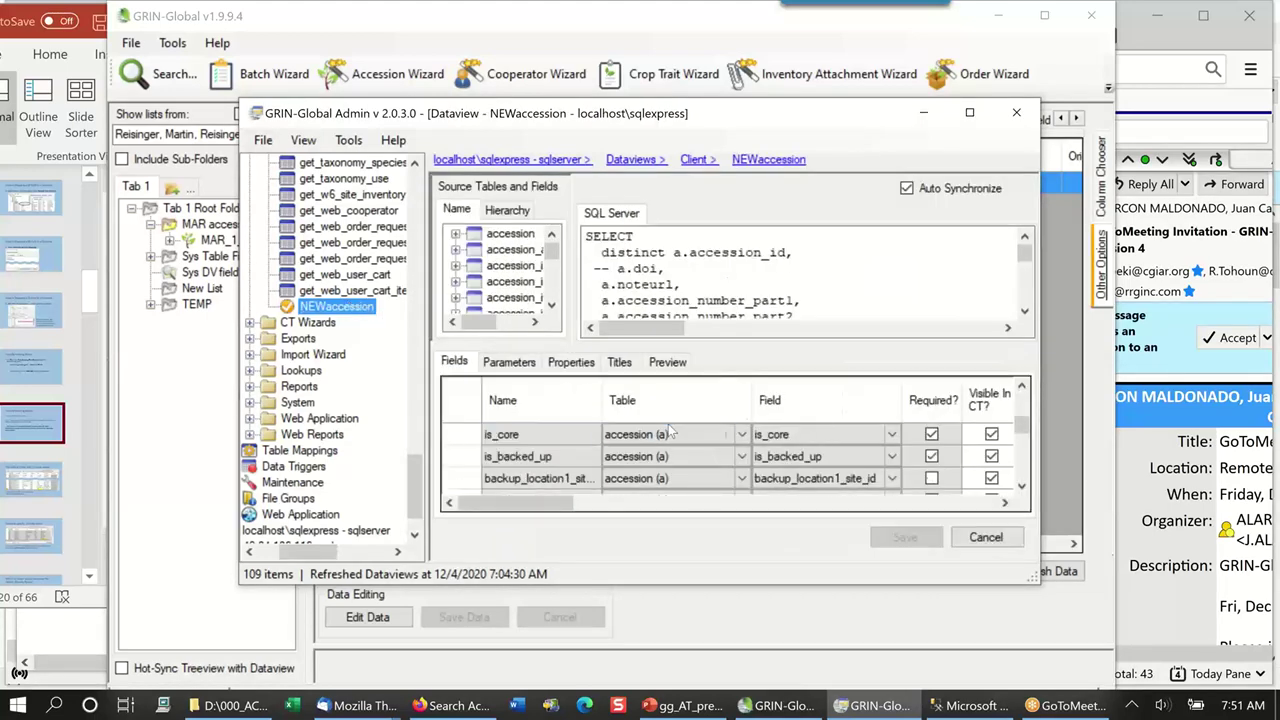
scroll(668, 437, "down", 5)
scroll(668, 437, "up", 4)
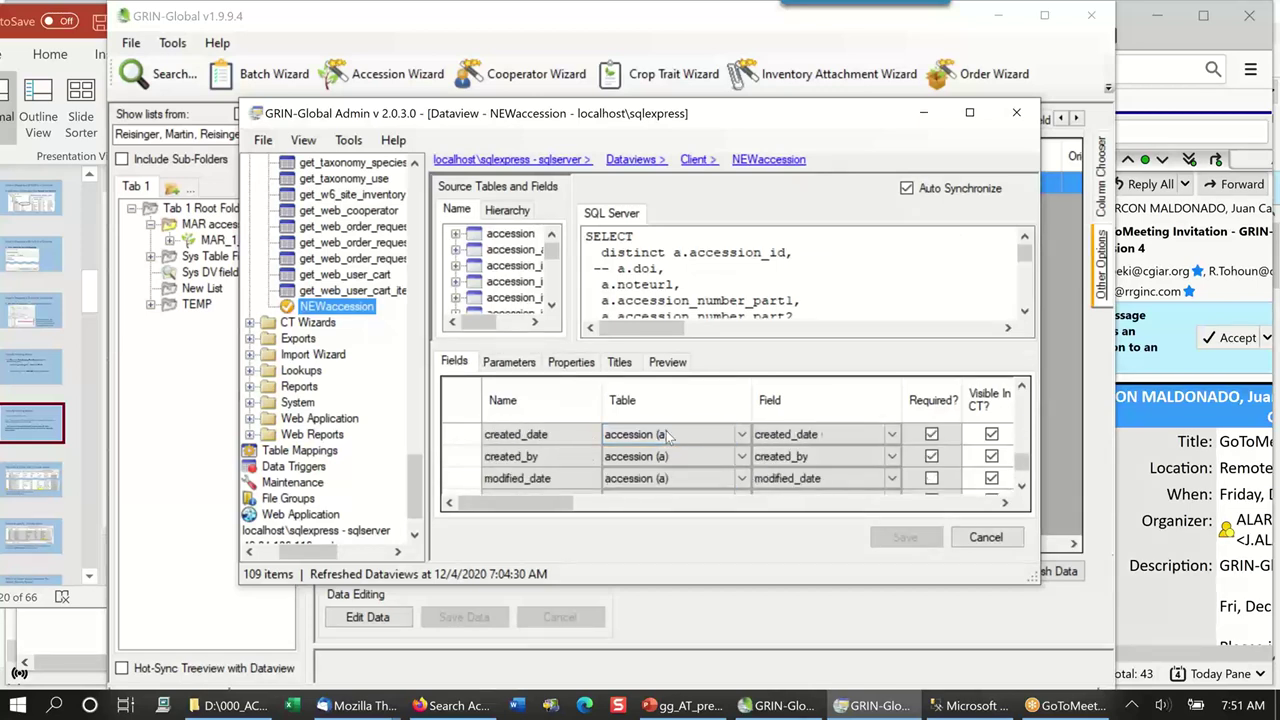
scroll(668, 437, "down", 2)
left_click_drag(719, 587, 719, 643)
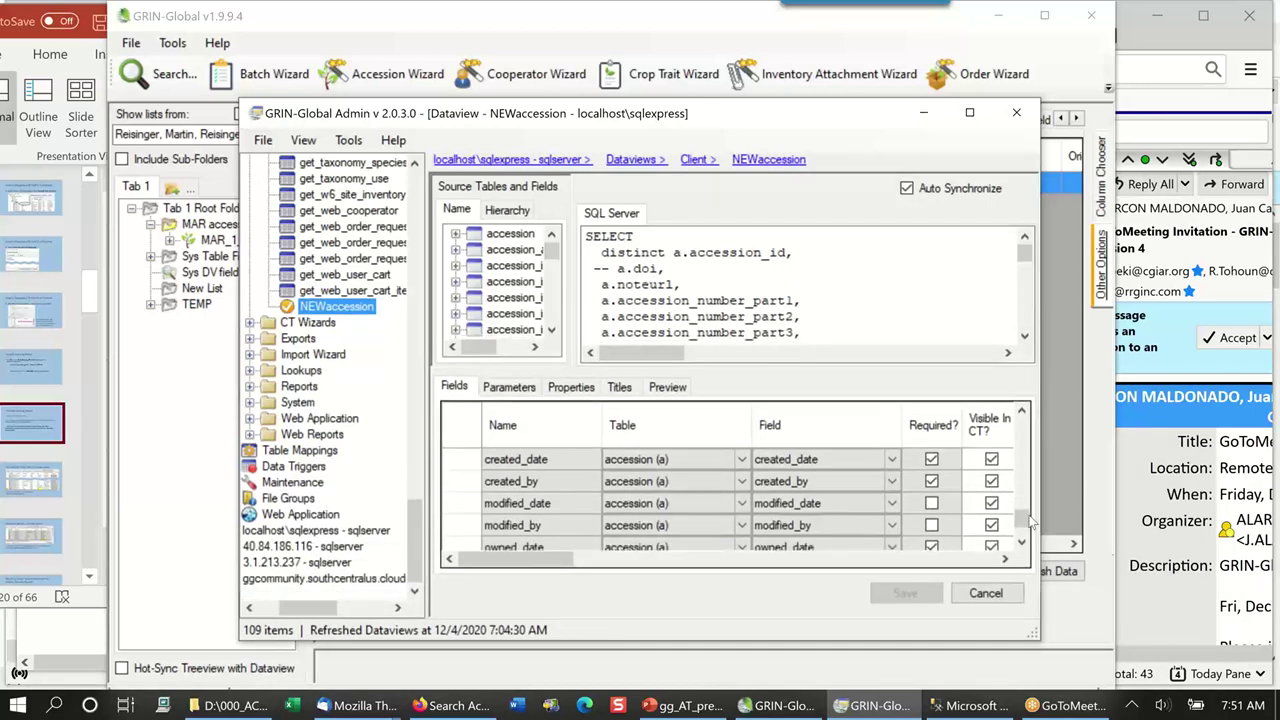
left_click_drag(1018, 486, 1007, 418)
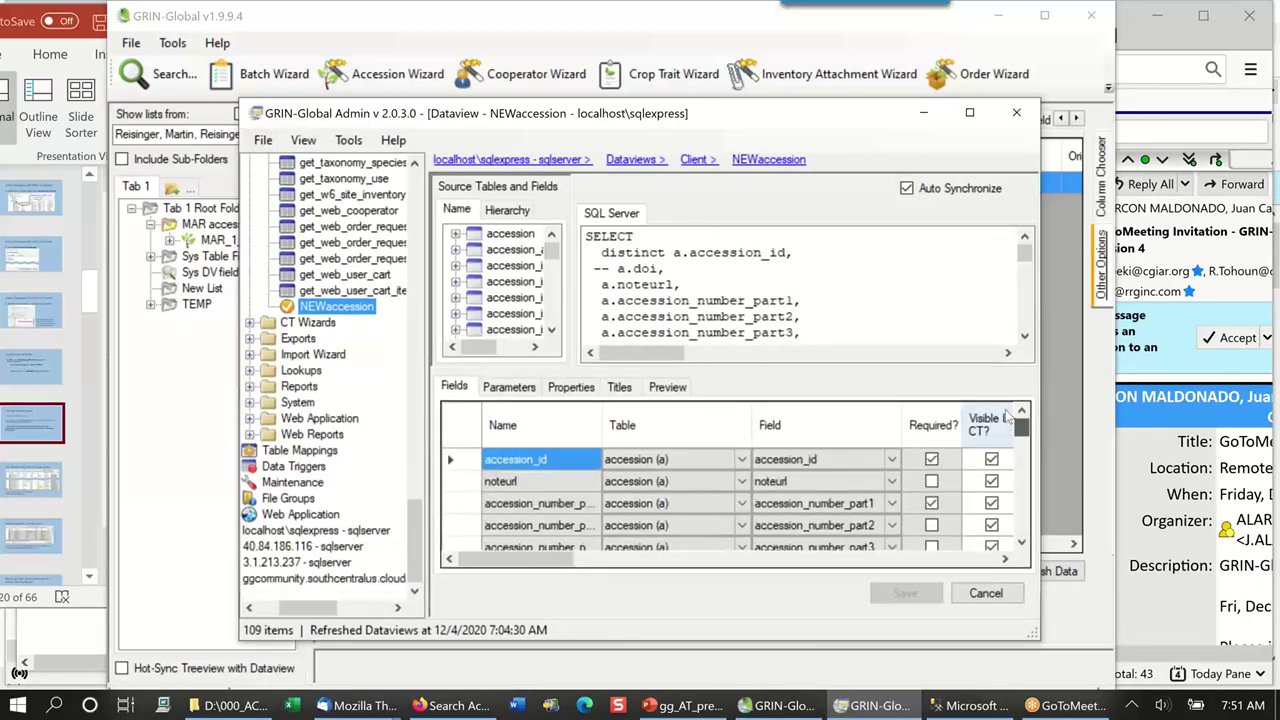
- Check that the noteurl field's English title reads URL Here, then minimize GRIN-Global Admin
left_click(561, 481)
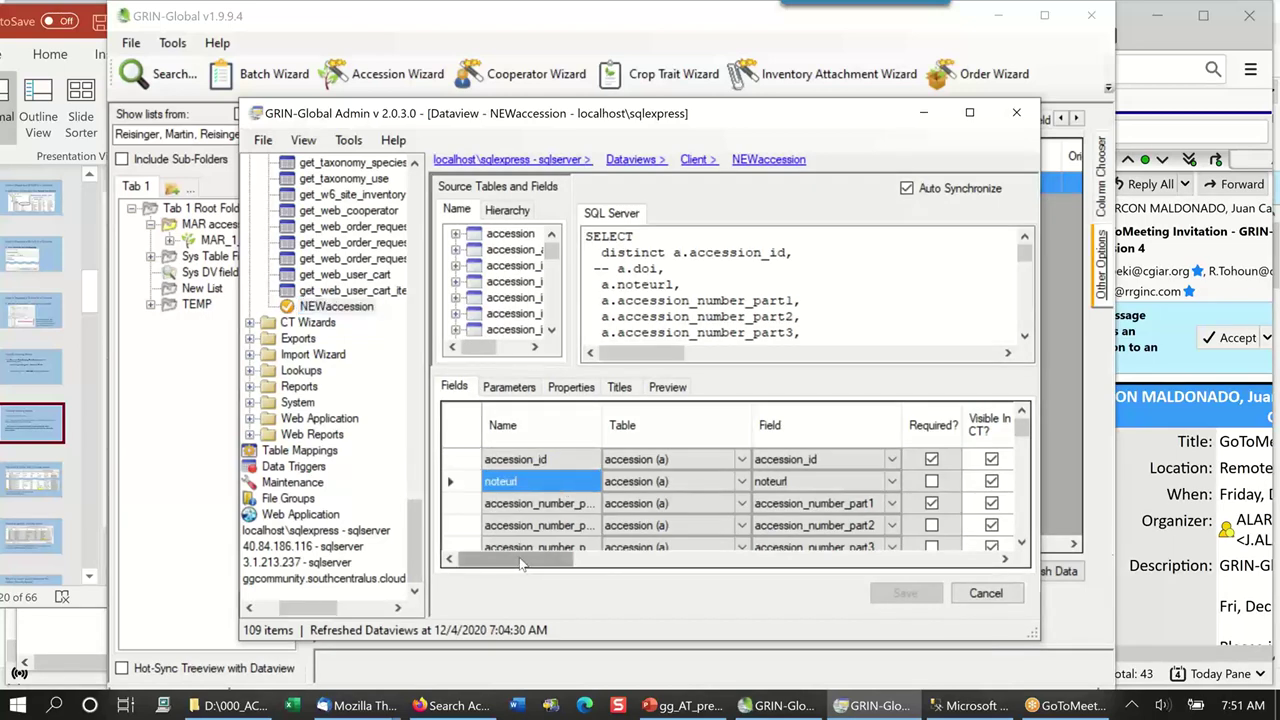
mouse_move(520, 563)
left_mouse_down()
mouse_move(710, 565)
mouse_move(862, 592)
left_mouse_up()
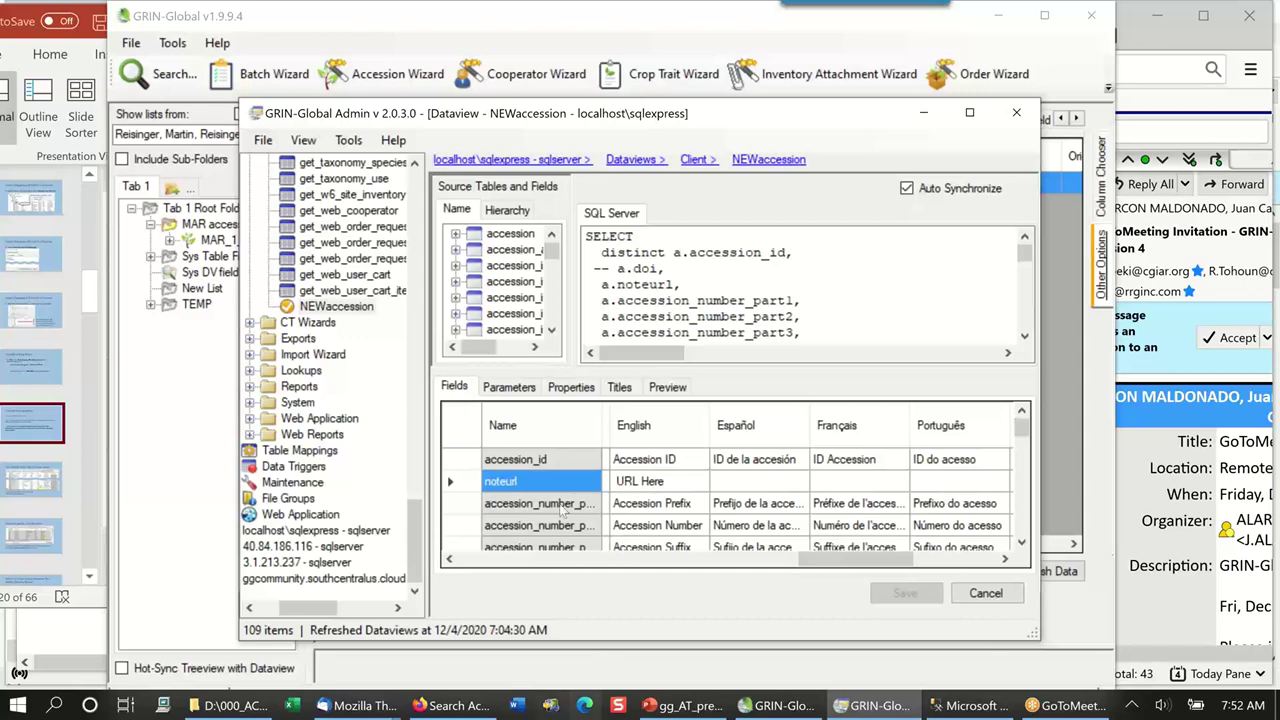
left_click(924, 115)
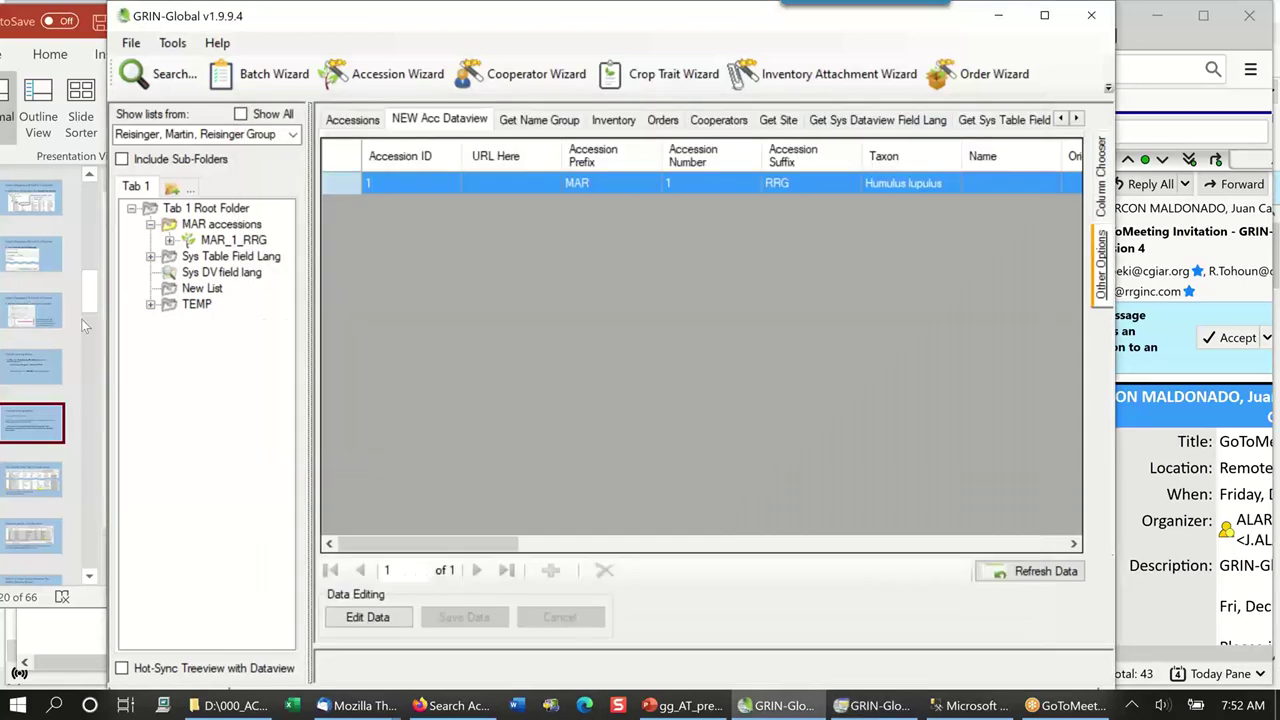
- Load the Sys DV field lang records and scroll to NEWaccession's noteurl entry, URL Here
left_click(194, 276)
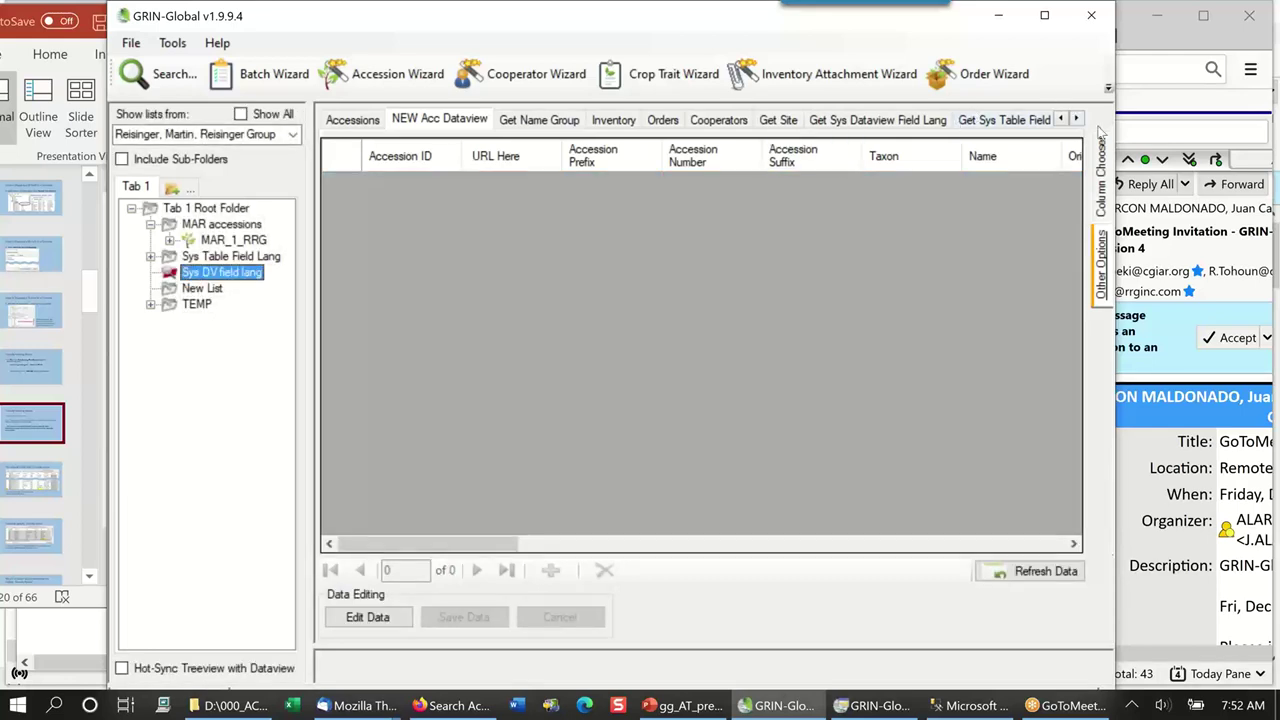
left_click(1077, 119)
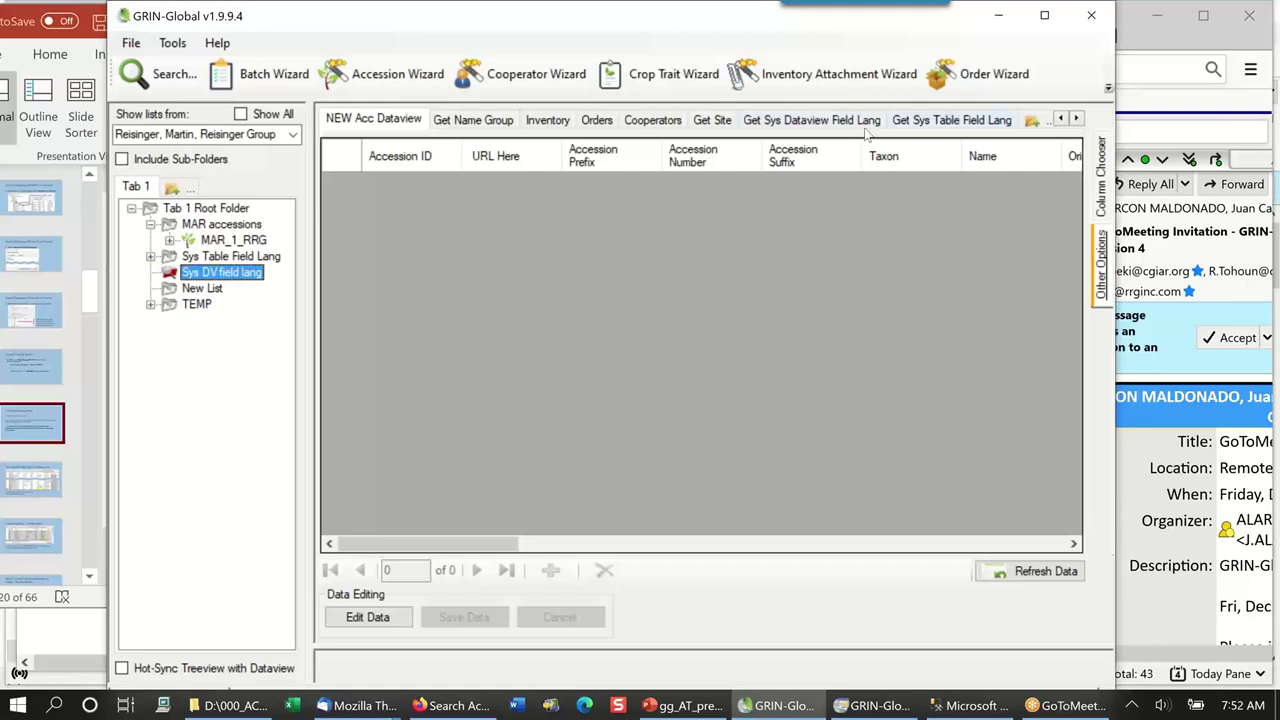
left_click(823, 120)
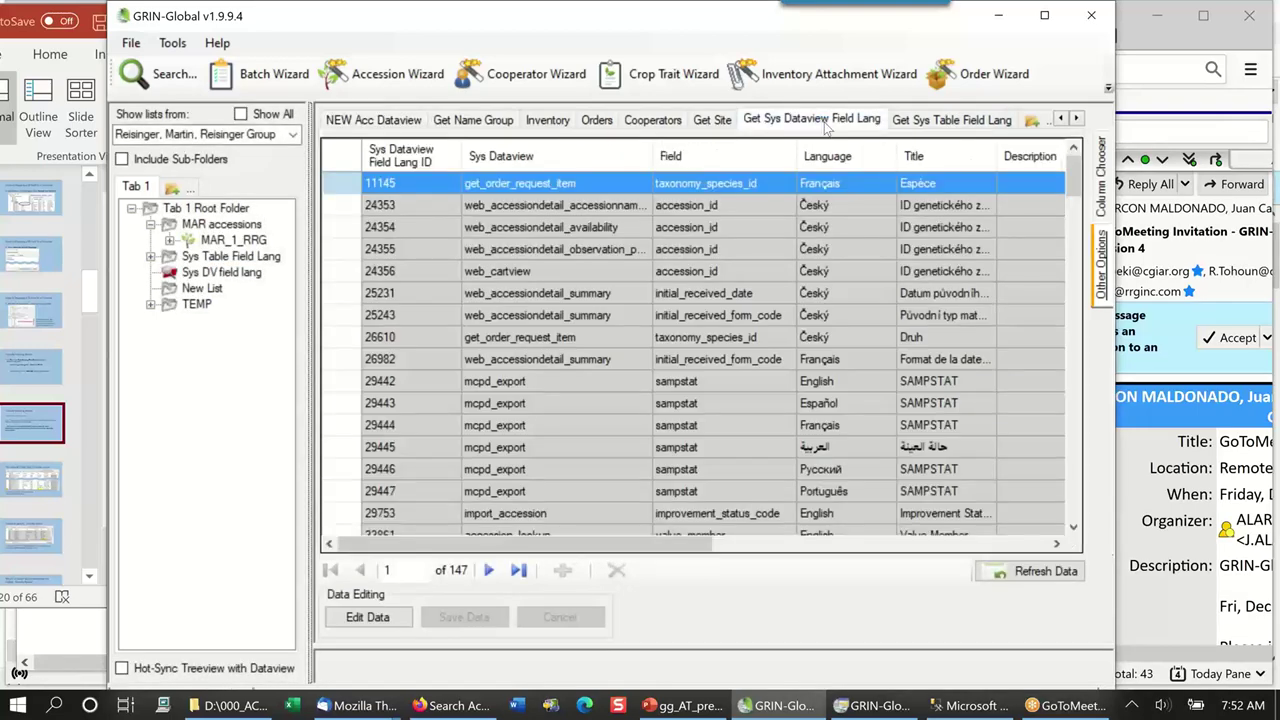
scroll(772, 290, "down", 20)
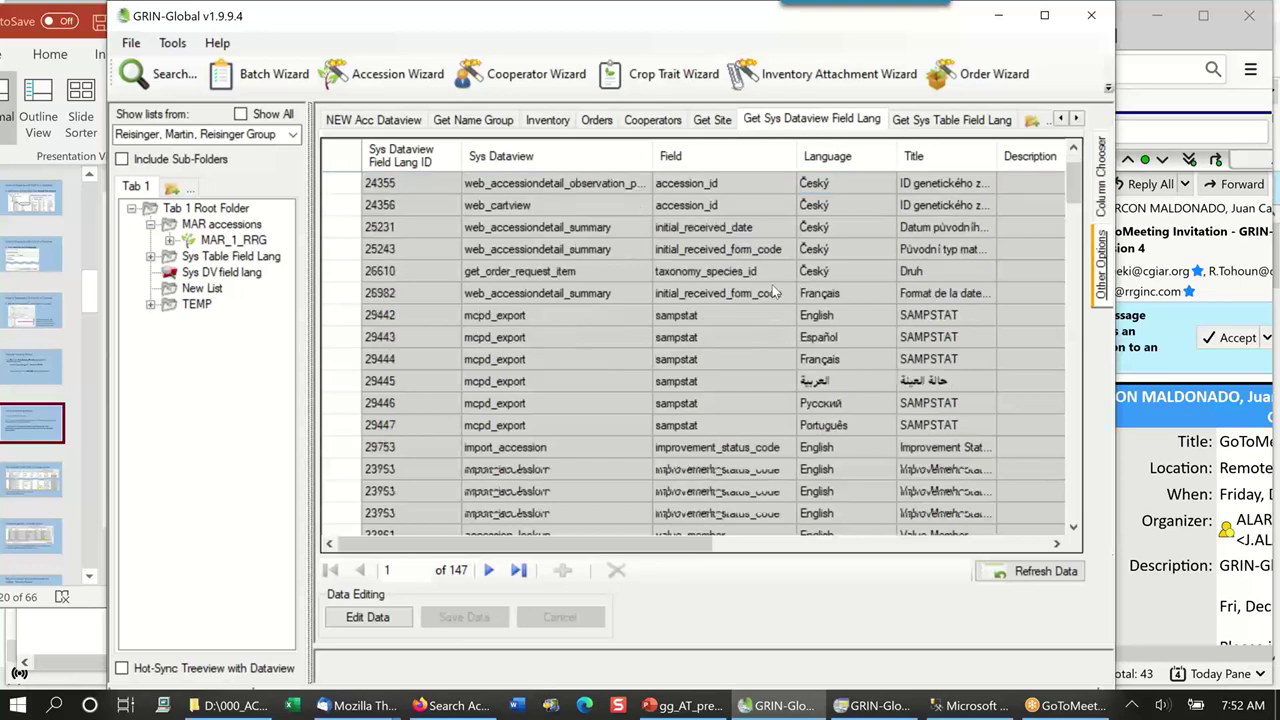
scroll(830, 450, "down", 15)
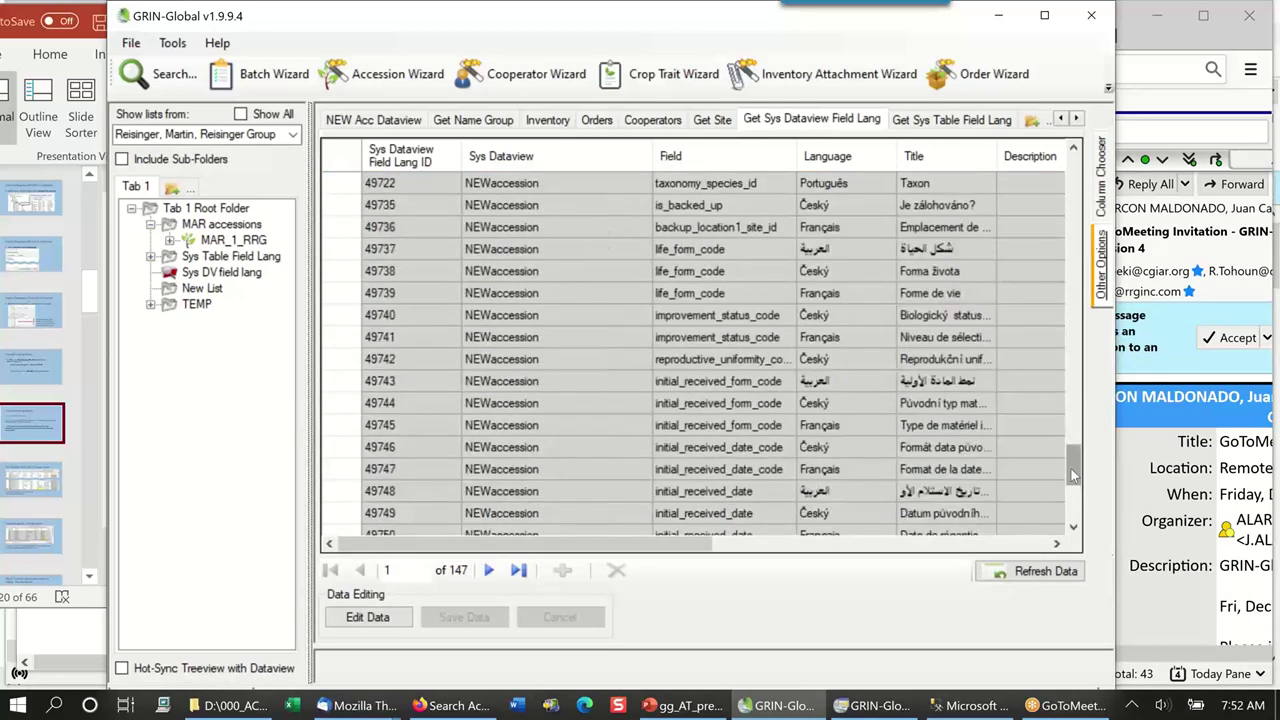
scroll(1073, 525, "down", 9)
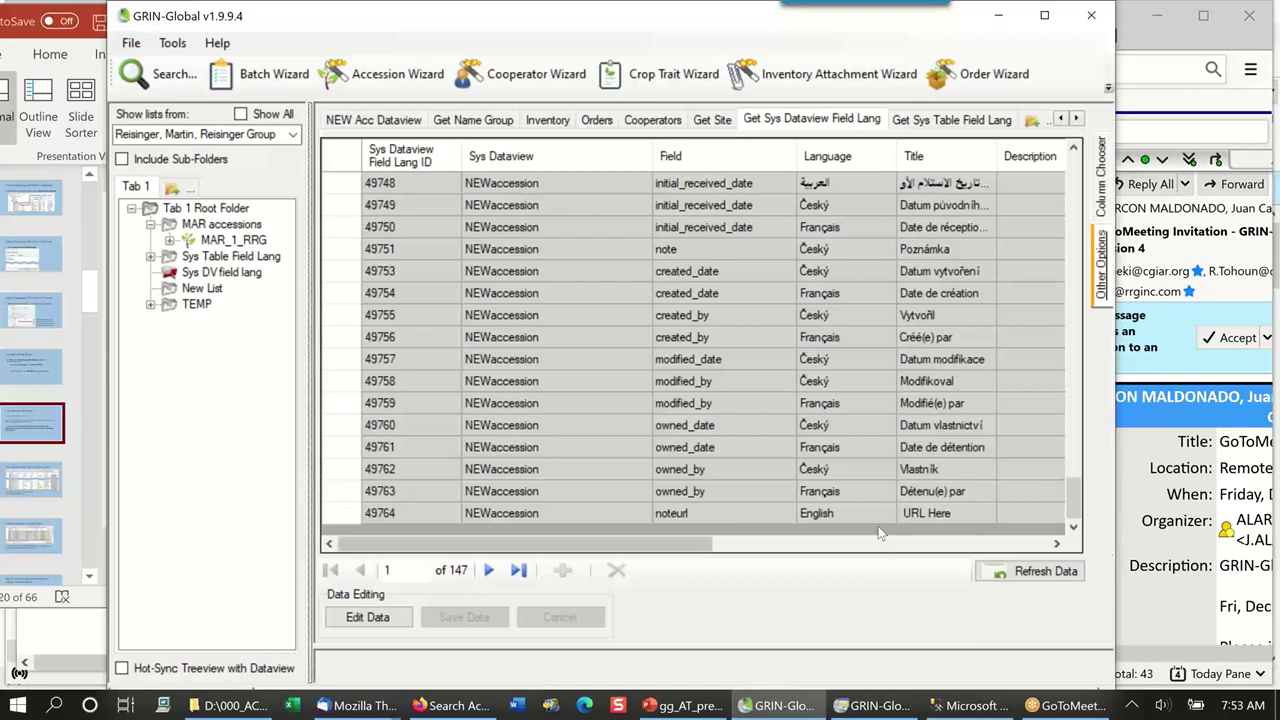
- Filter the field-language list to its 8 English rows, widen the Title column, then switch to PowerPoint
right_click(854, 507)
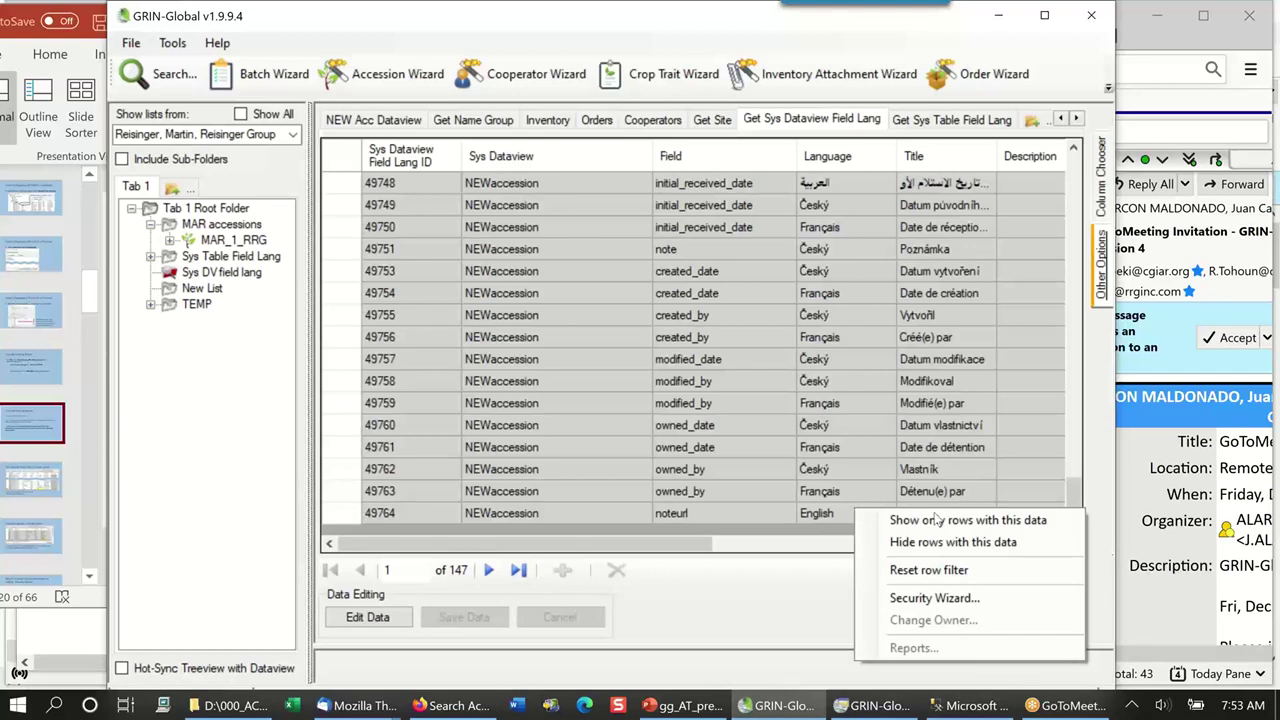
left_click(968, 522)
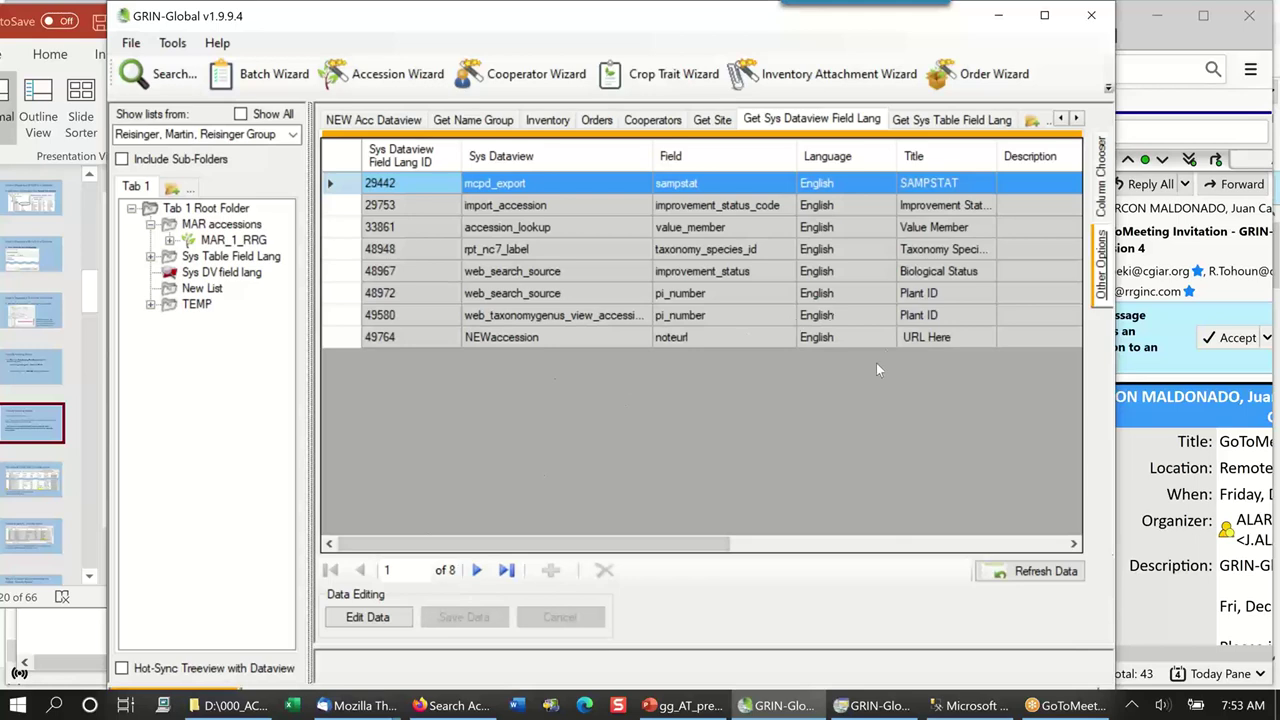
left_click_drag(996, 156, 1010, 156)
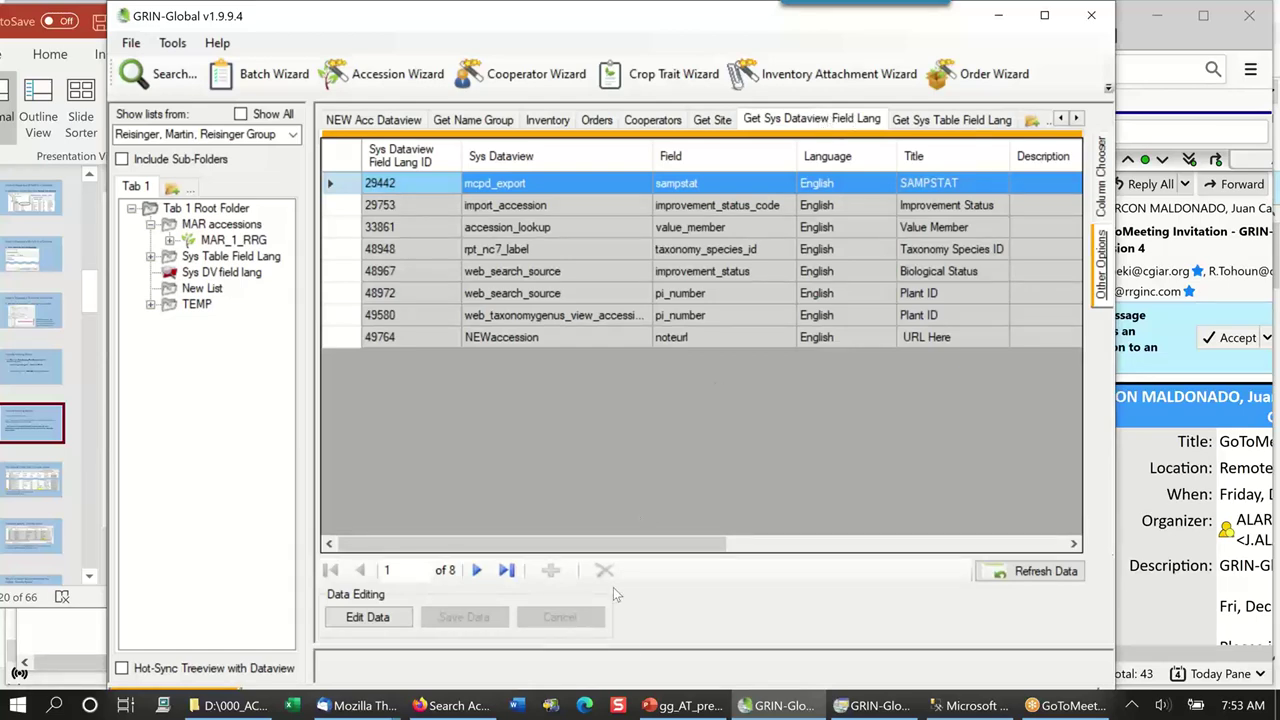
left_click(688, 706)
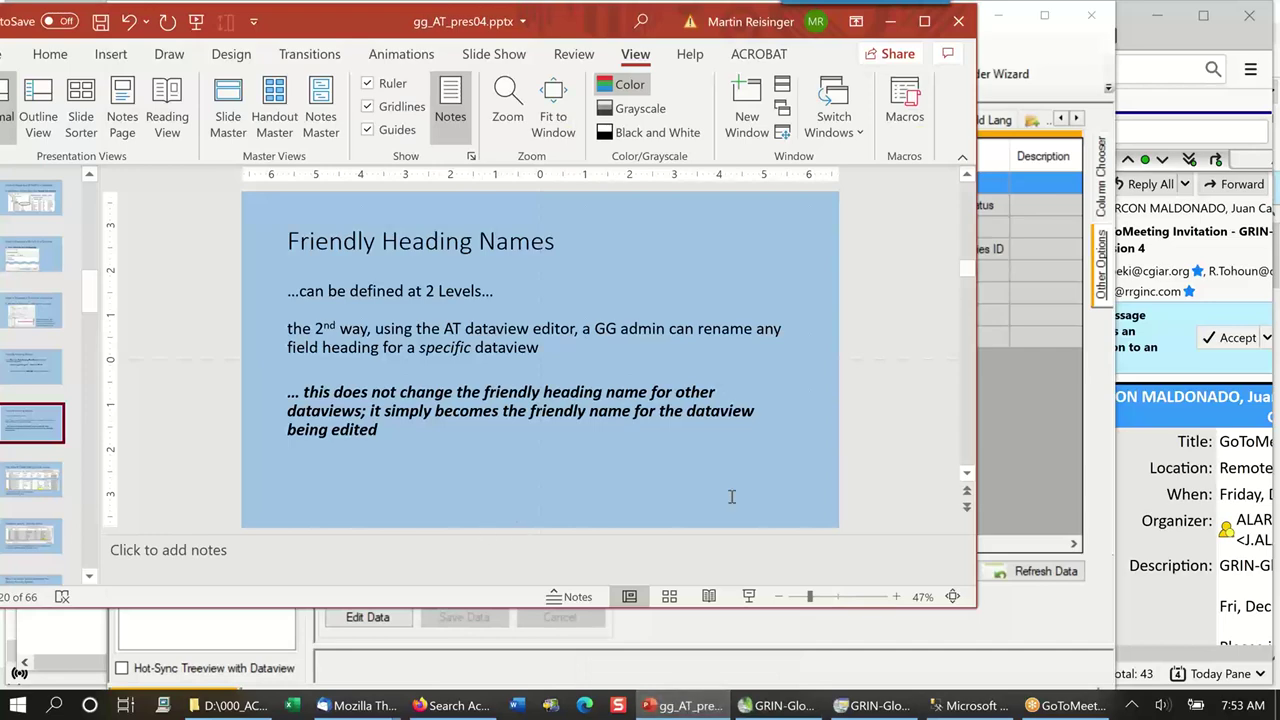
- Advance to slide 21, 'The default (Table Field) friendly names', and start the slide show
scroll(731, 495, "down", 1)
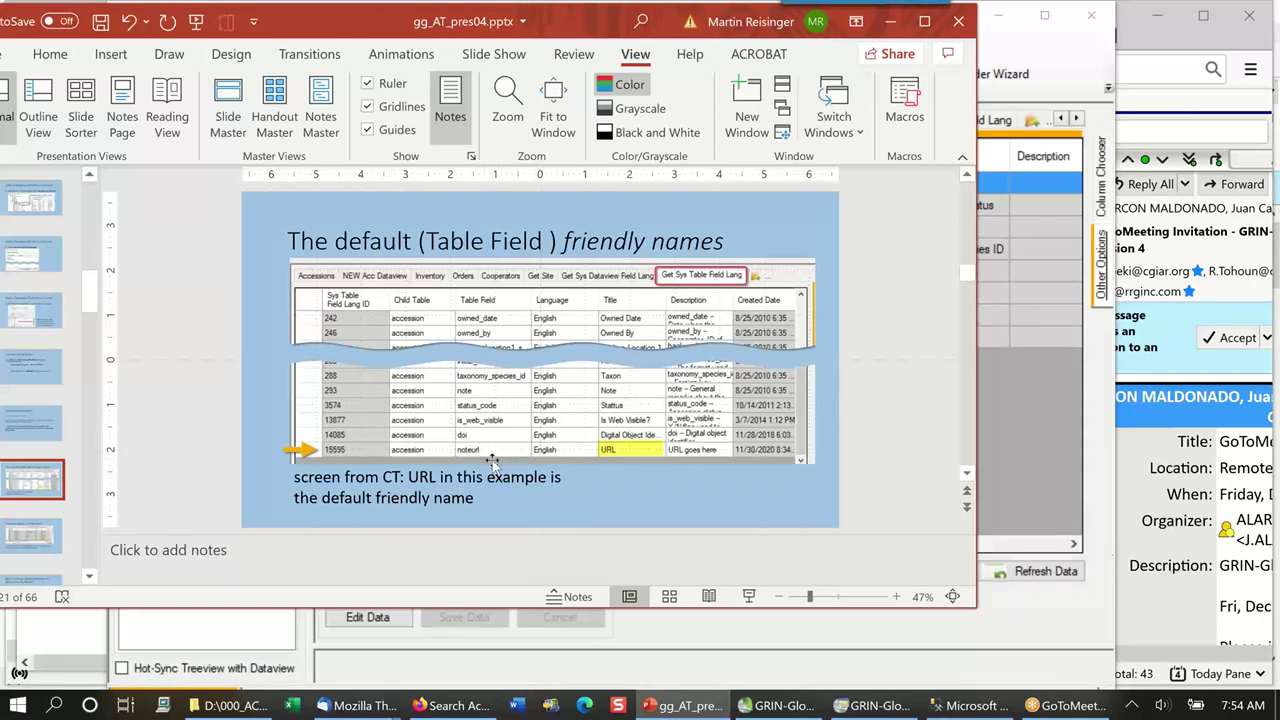
left_click(748, 597)
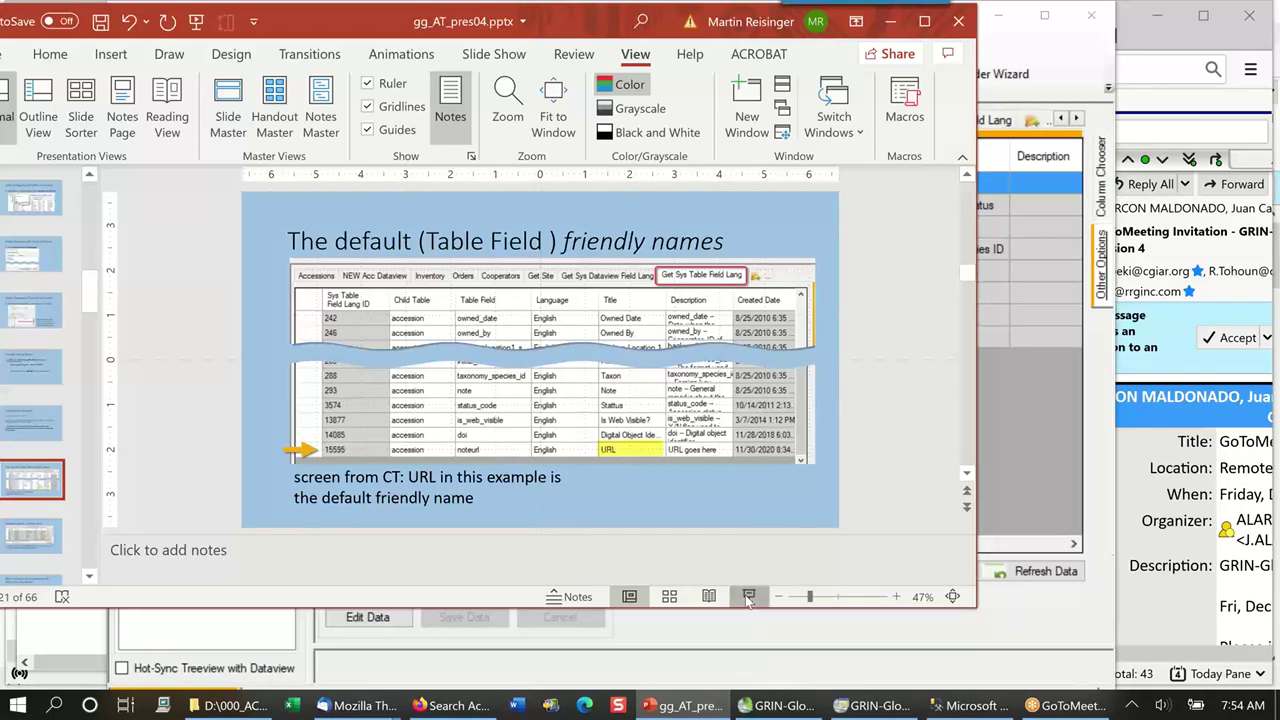
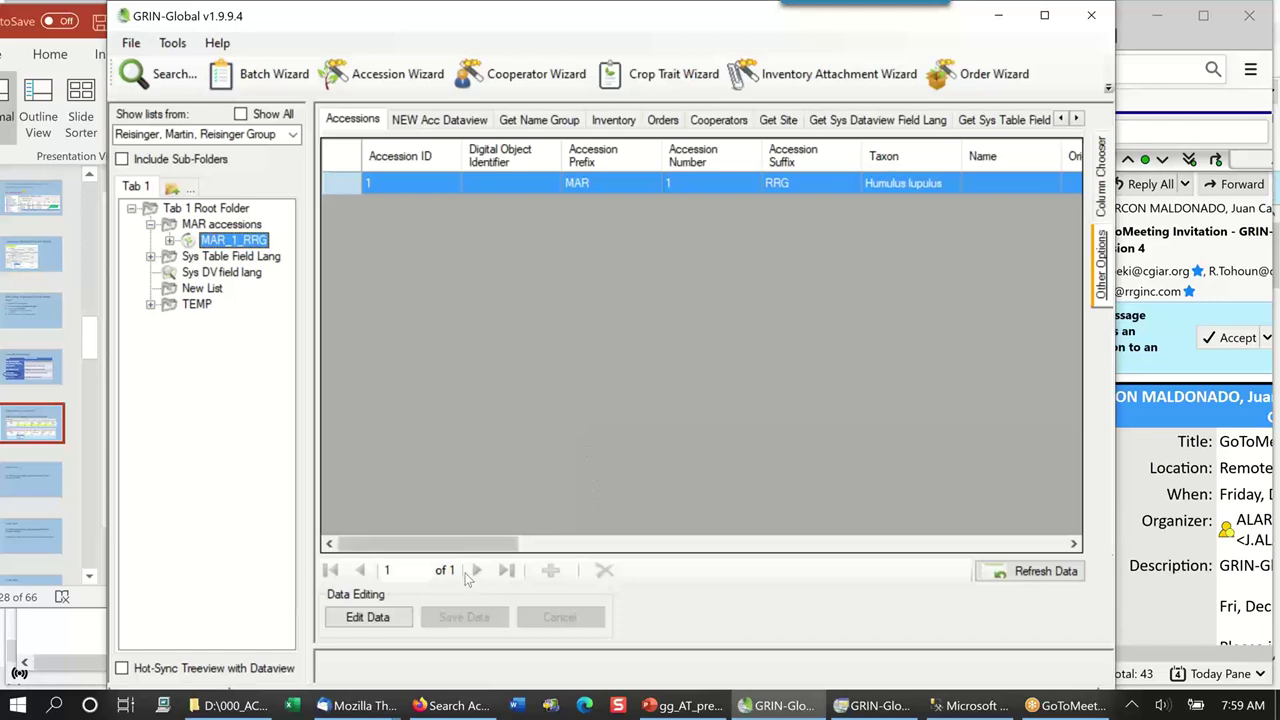
- Scroll the MAR 1 RRG accession grid to its Status column (Active) and read the header tooltip
left_click_drag(443, 543, 735, 560)
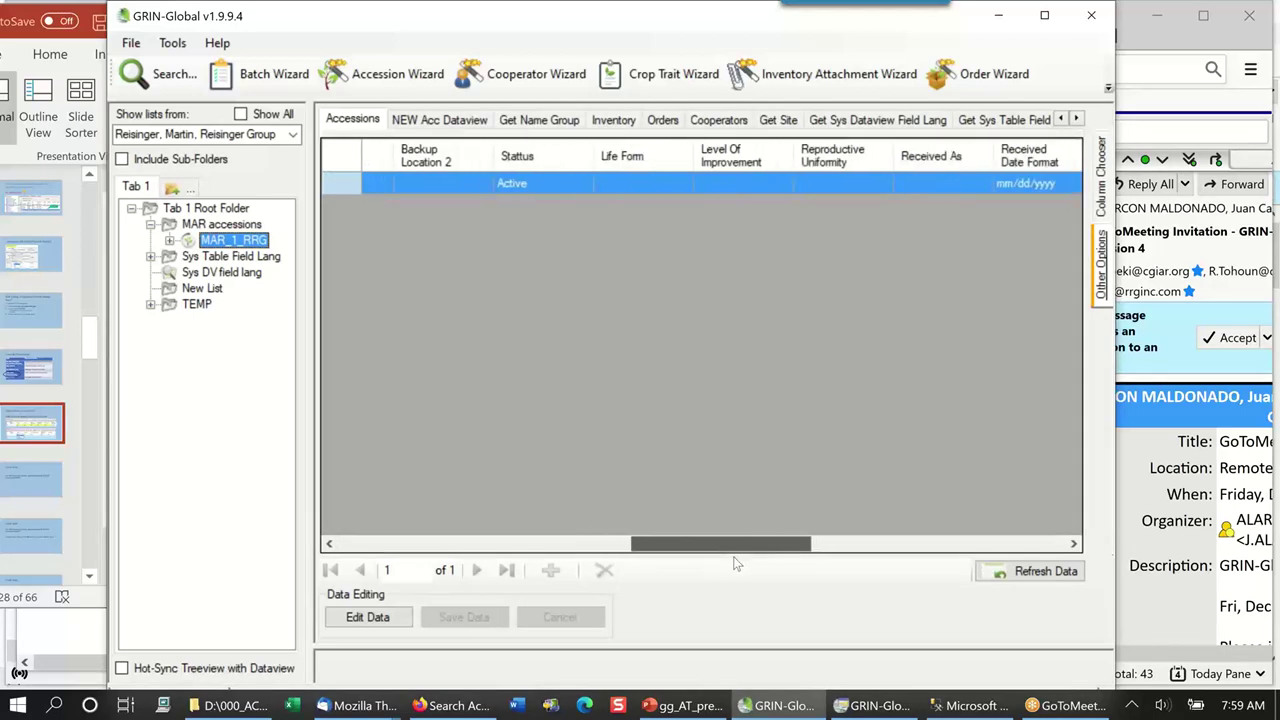
mouse_move(536, 162)
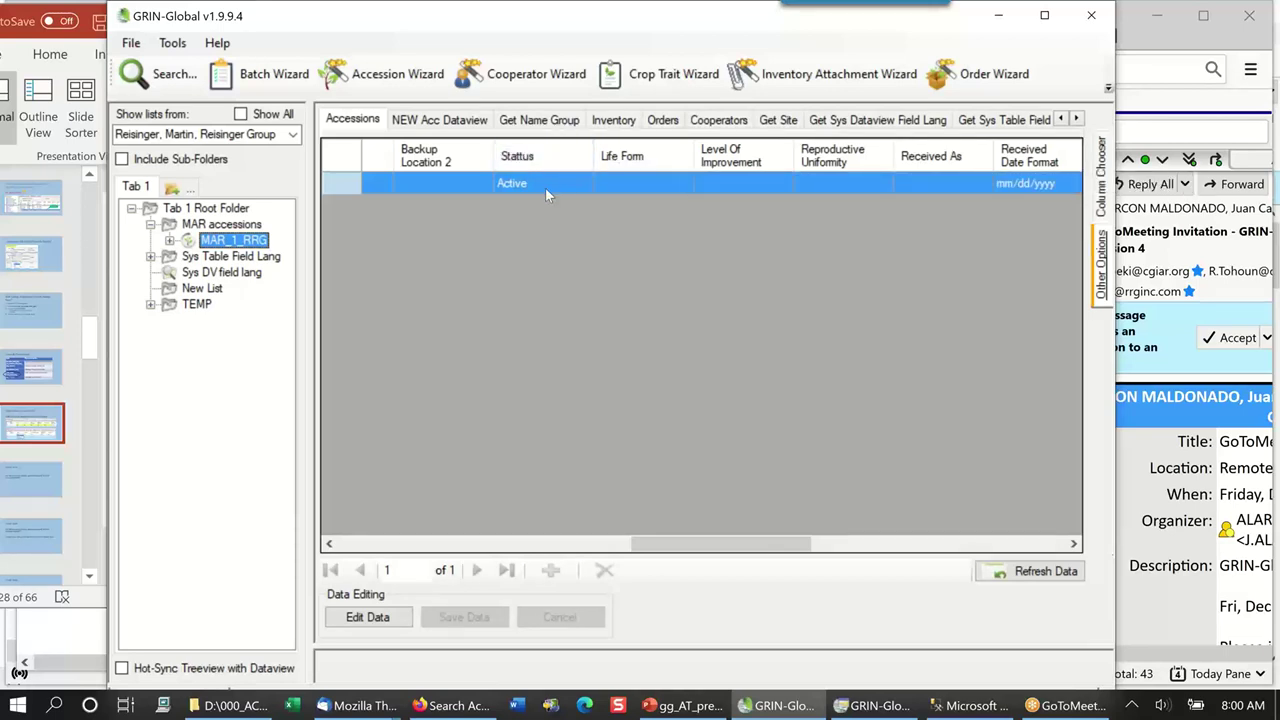
- Put the accessions dataview into edit mode and widen the Status column
left_click(390, 617)
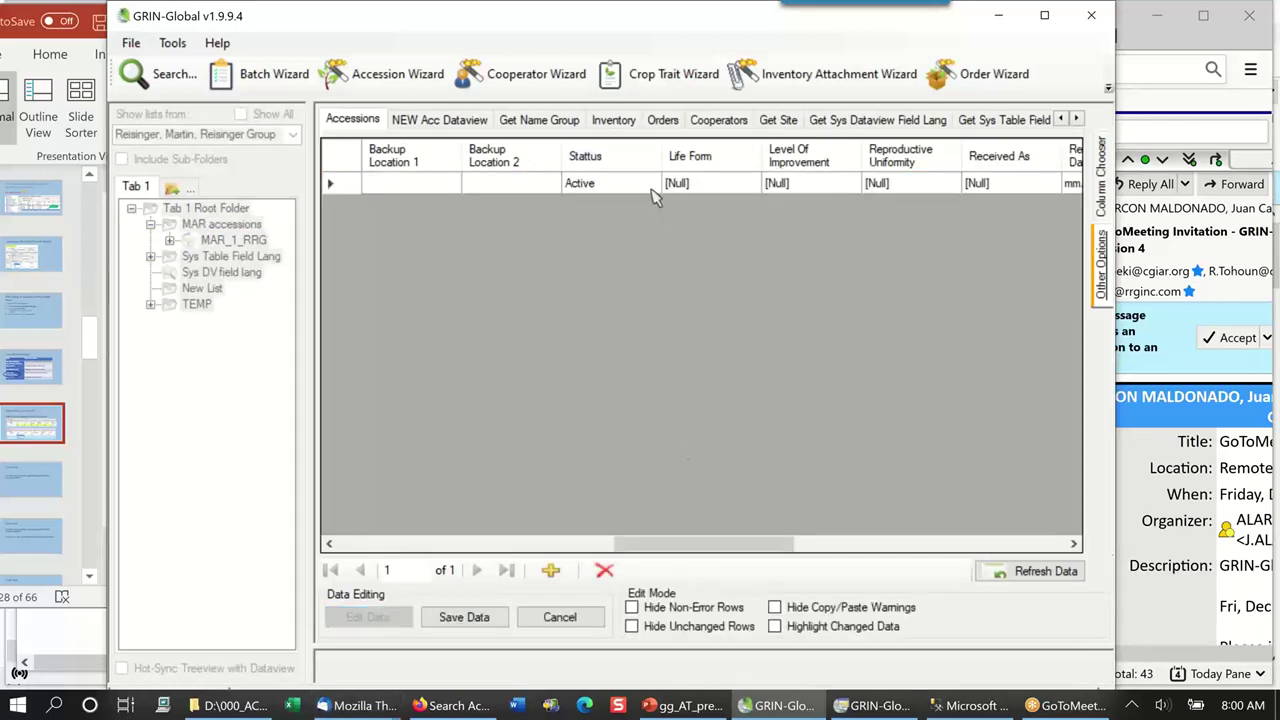
left_click(648, 189)
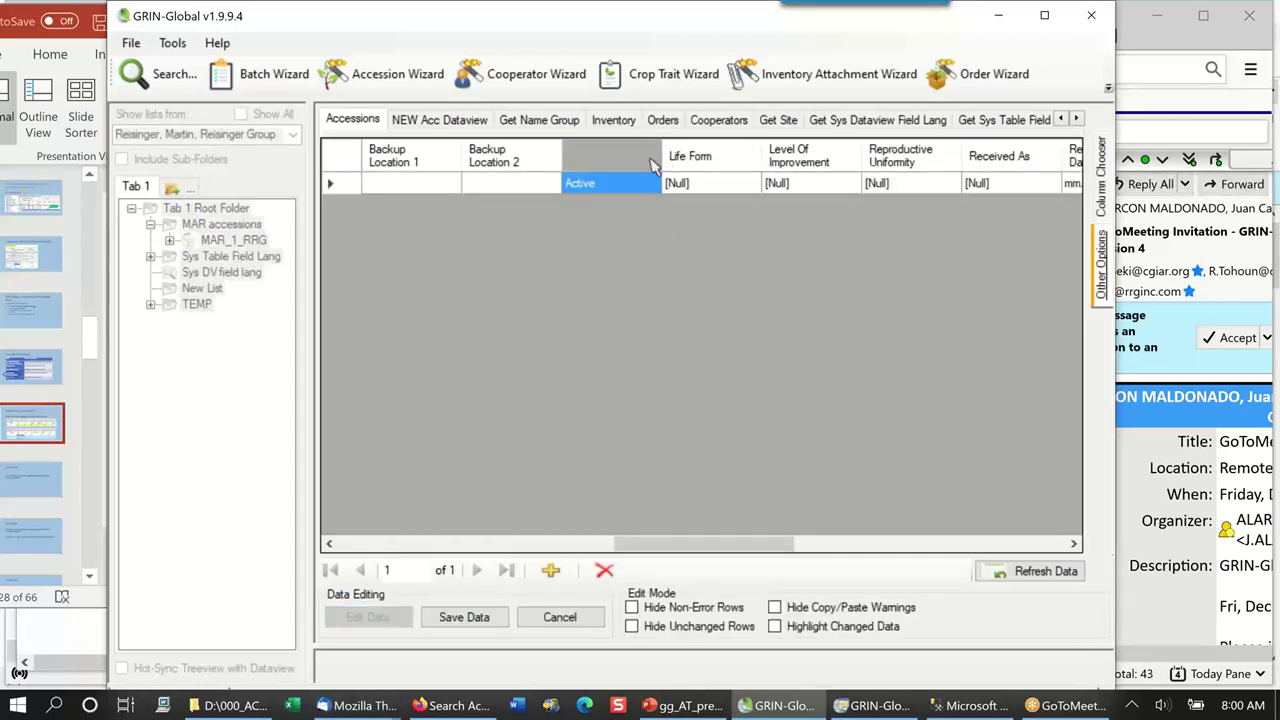
left_click_drag(656, 152, 690, 156)
- Review the Status choices Active, Inactive and Security backup, then return to the slides
left_click(675, 185)
left_click(679, 183)
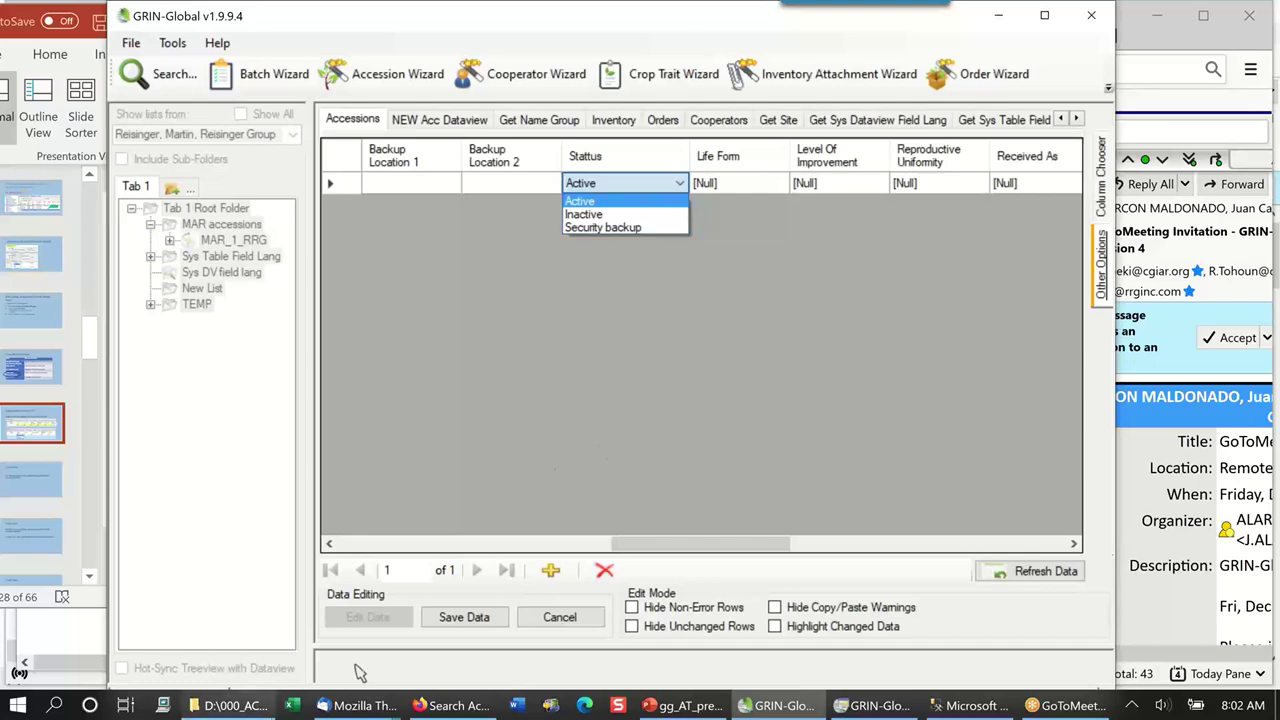
left_click(690, 708)
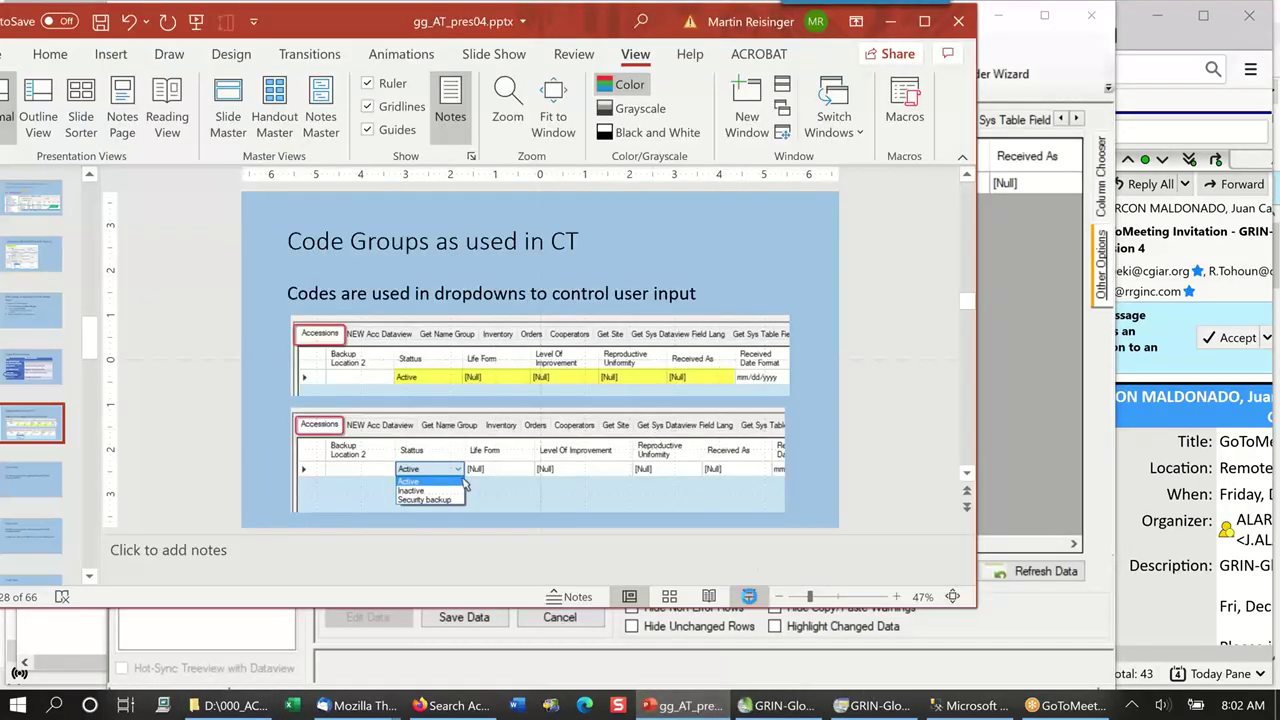
- Present the Code Groups slide and the Active-default side note, then return to the Curator Tool
left_click(749, 597)
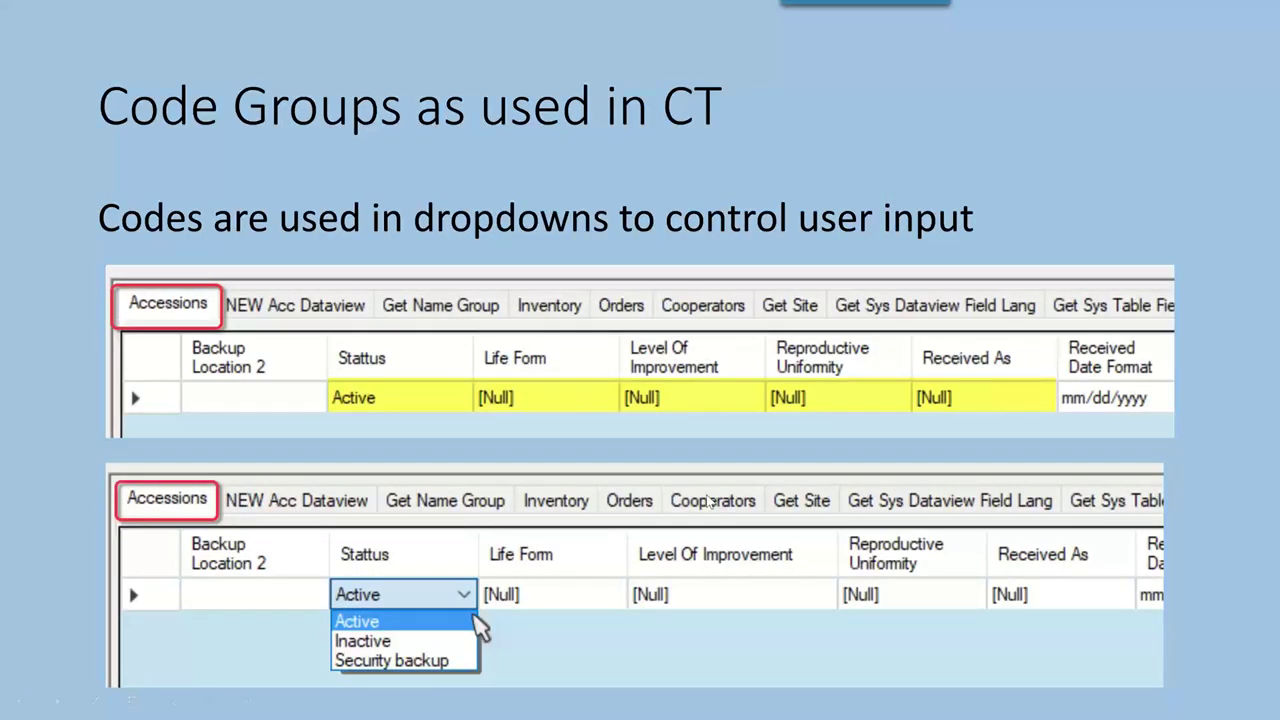
left_click(708, 500)
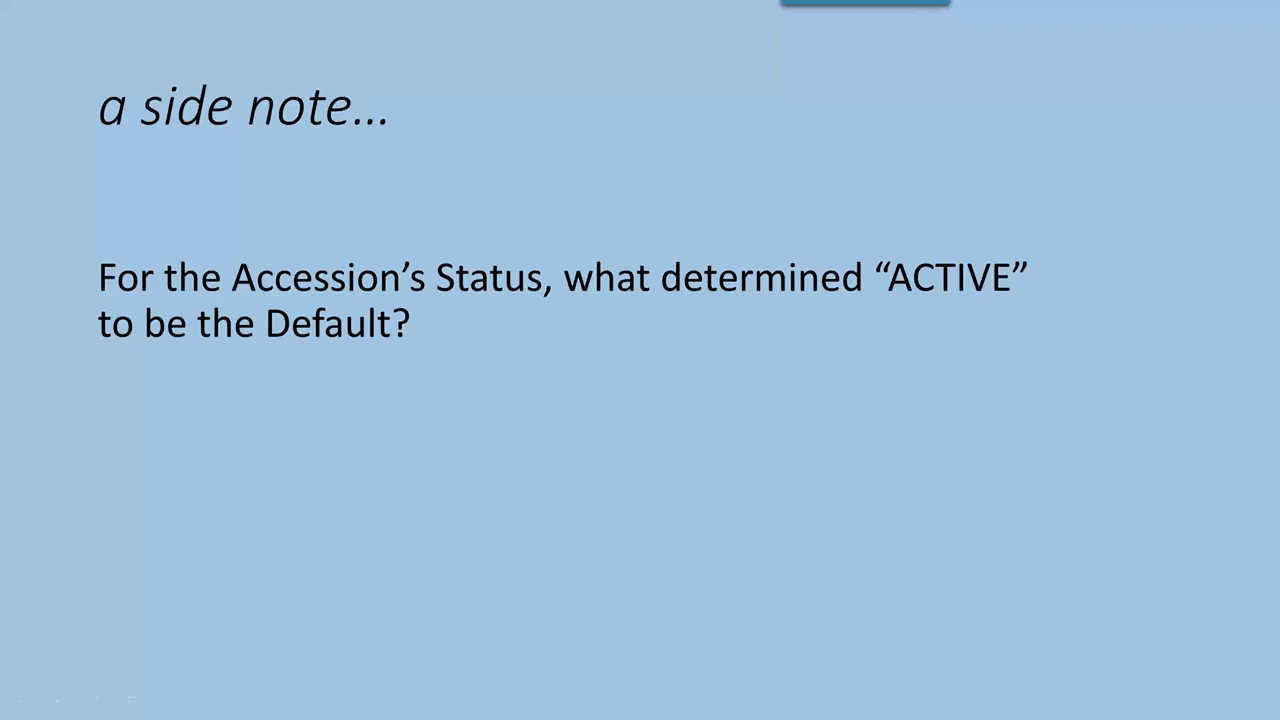
key("Escape")
left_click(1032, 442)
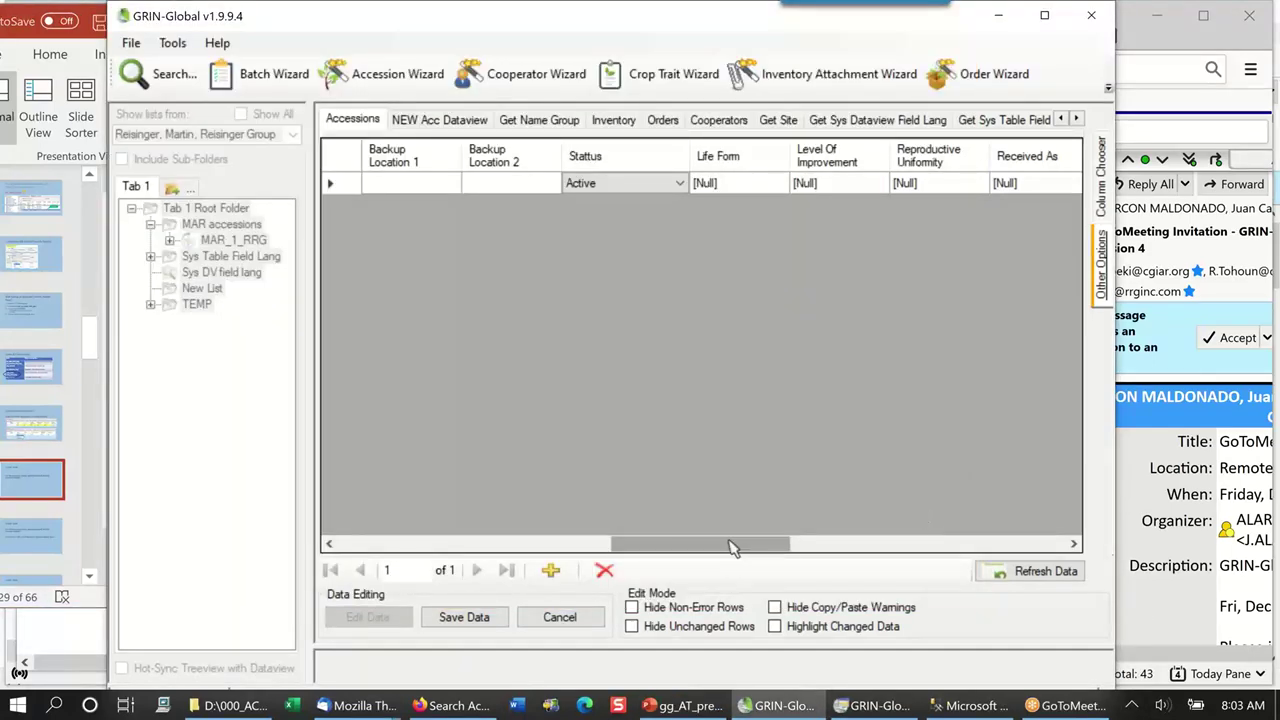
- Add a new accession row defaulting to Status Active, then show the sys_table_field default slide
left_click_drag(734, 549, 354, 526)
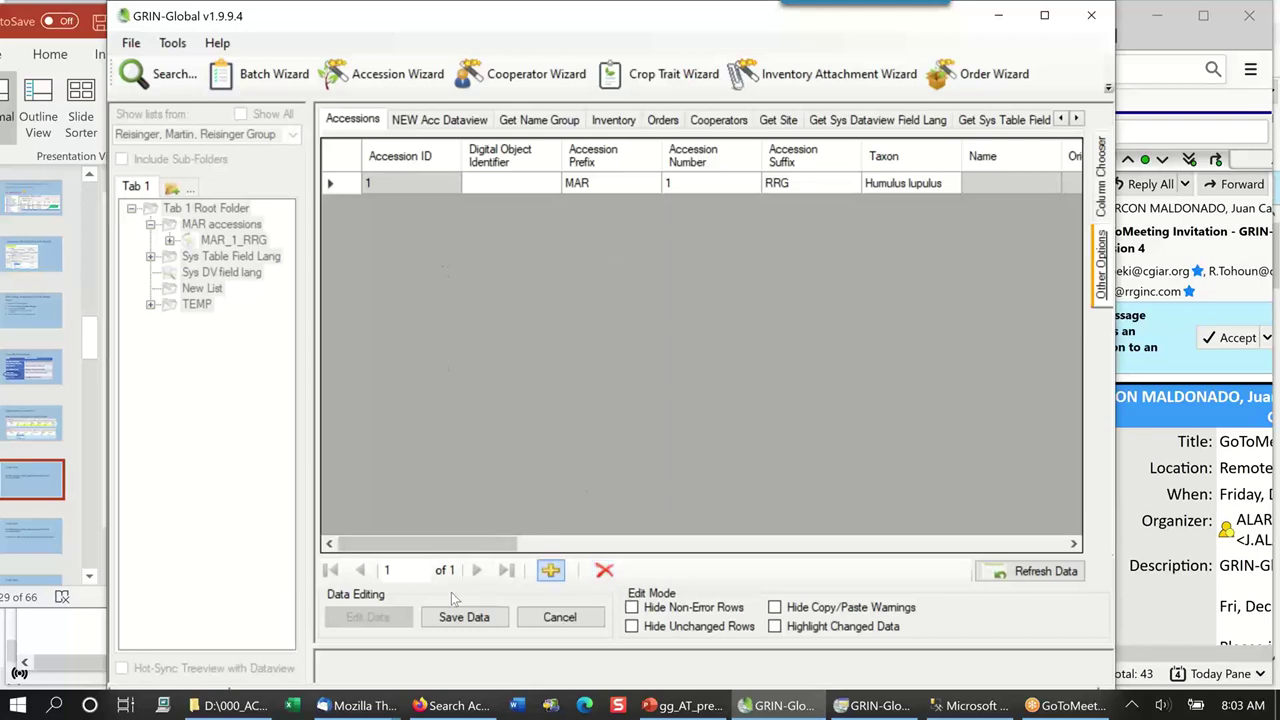
left_click(551, 570)
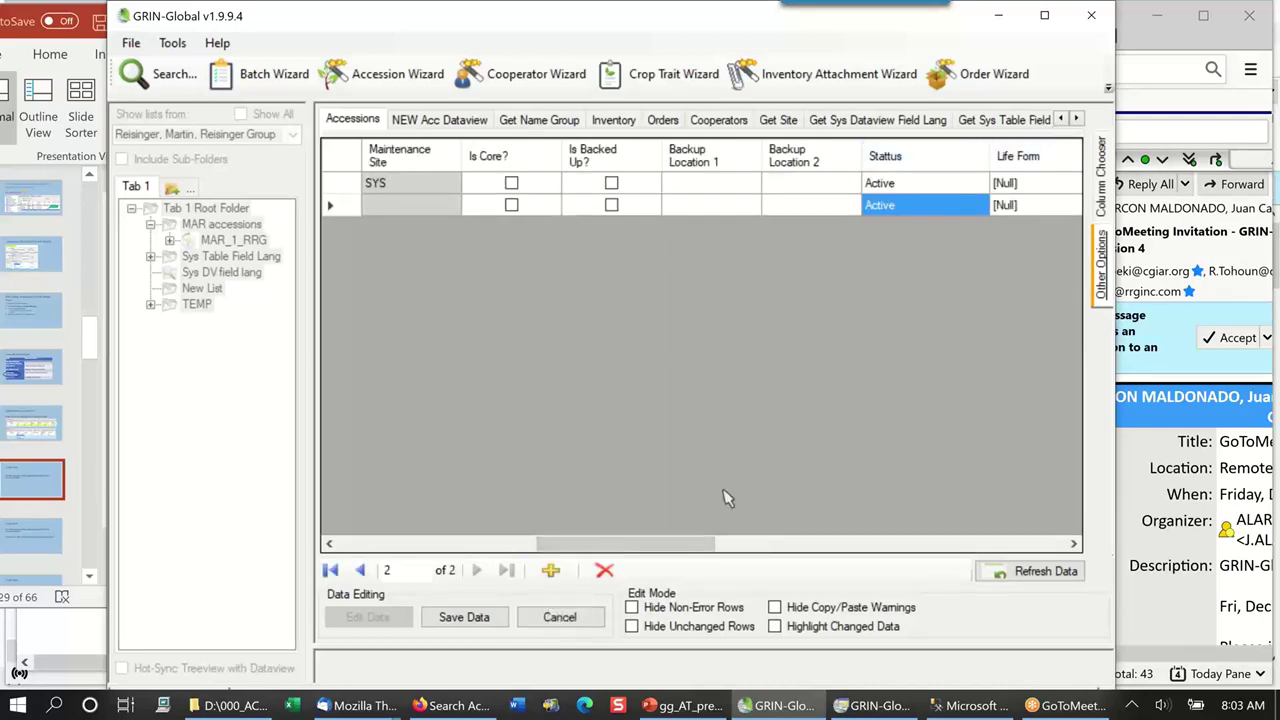
left_click_drag(676, 554, 764, 558)
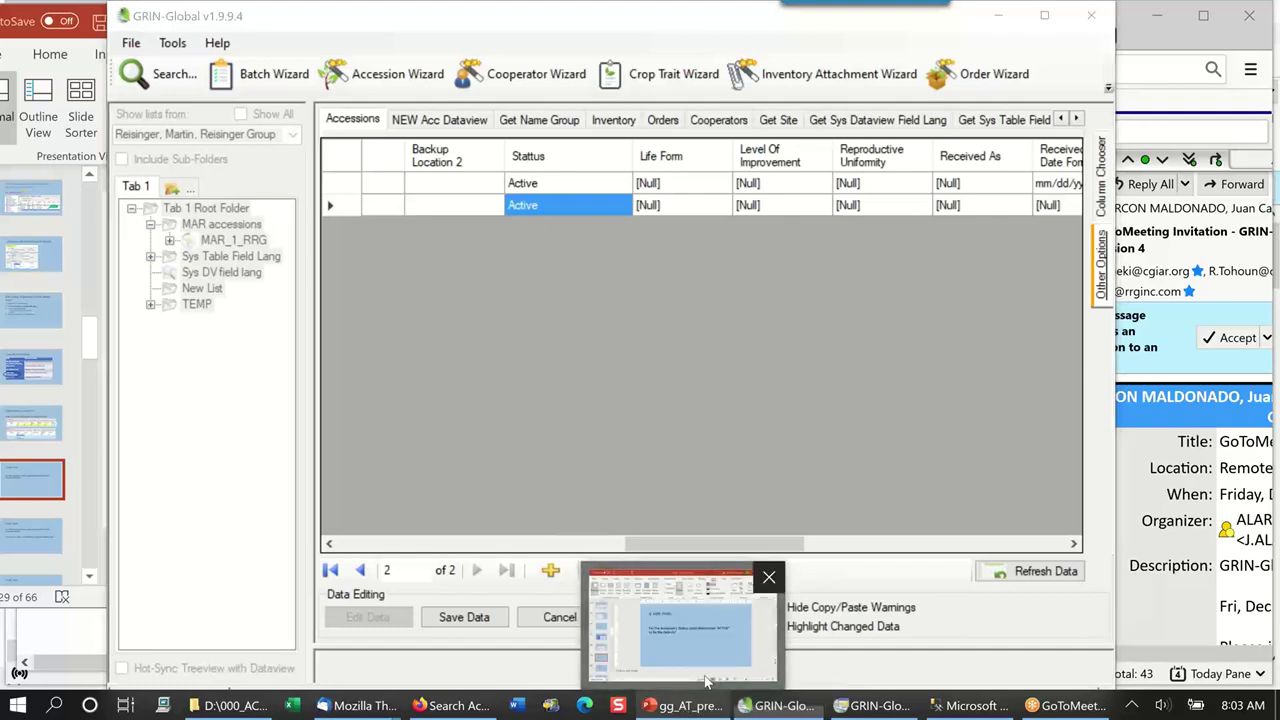
left_click(683, 708)
key("Page_Down")
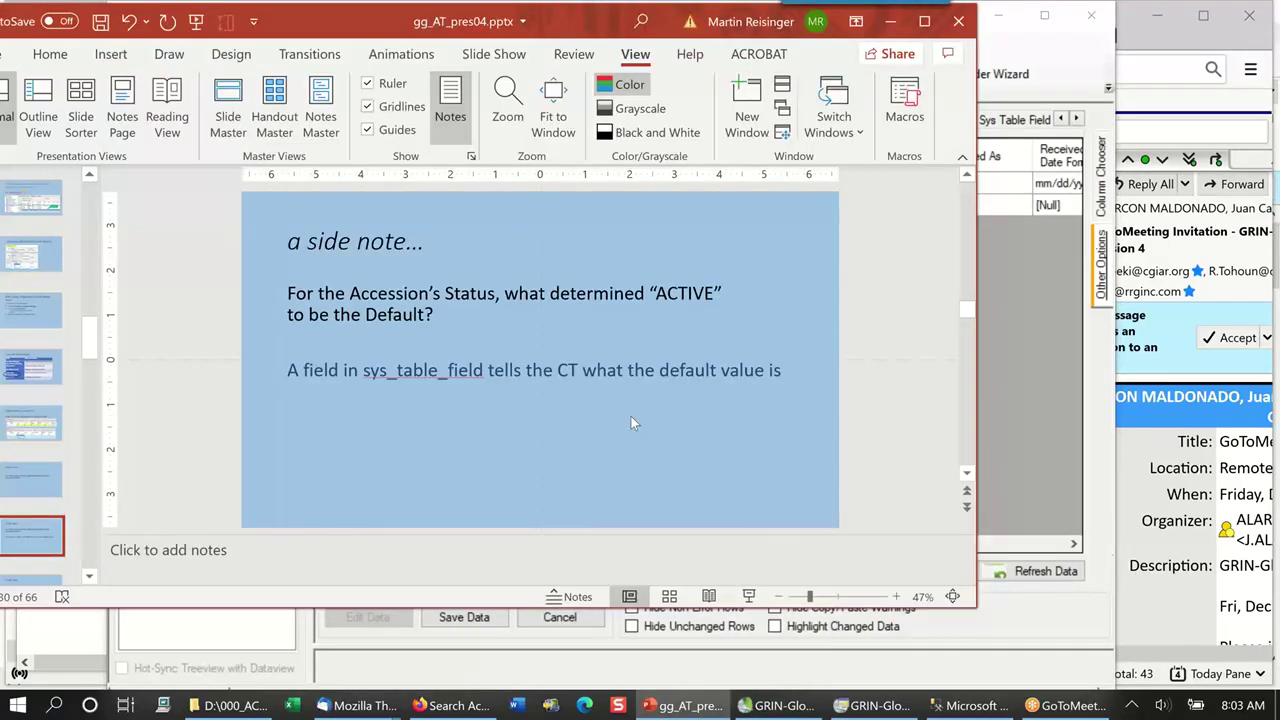
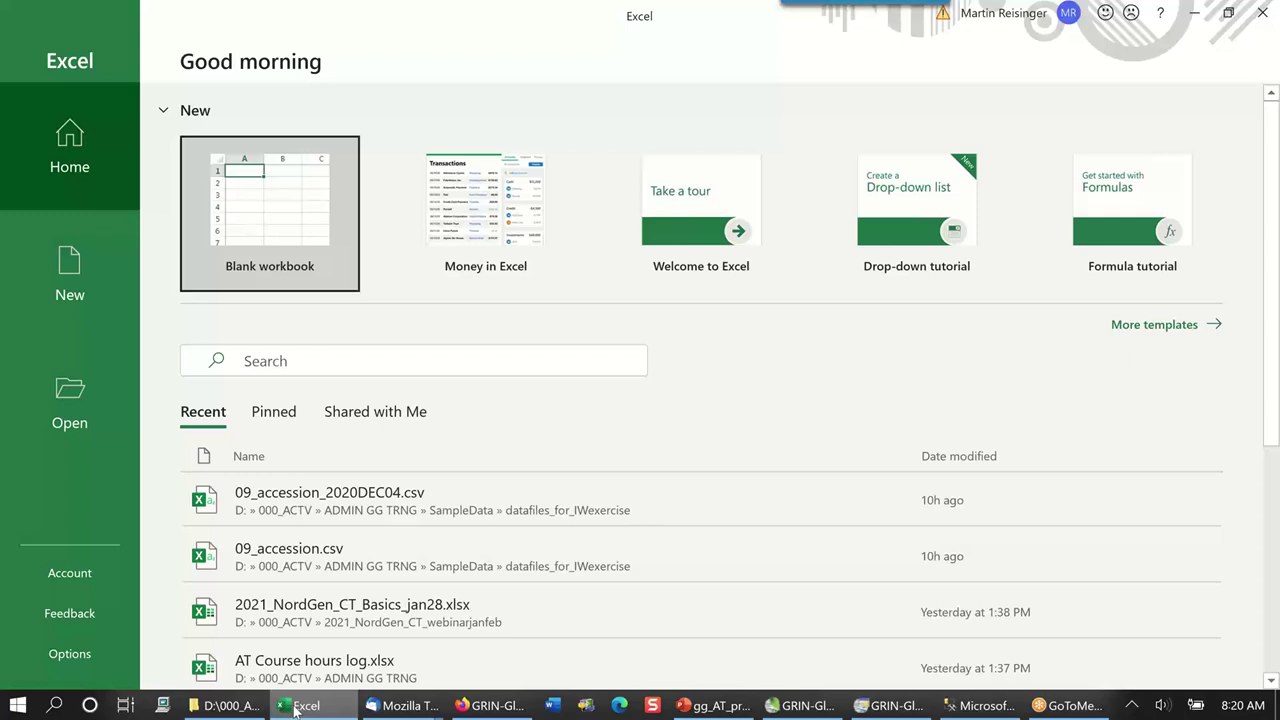
- Create blank Excel workbook Book1, then return to GRIN-Global Admin's ACCESSION_STATUS code group
left_click(325, 215)
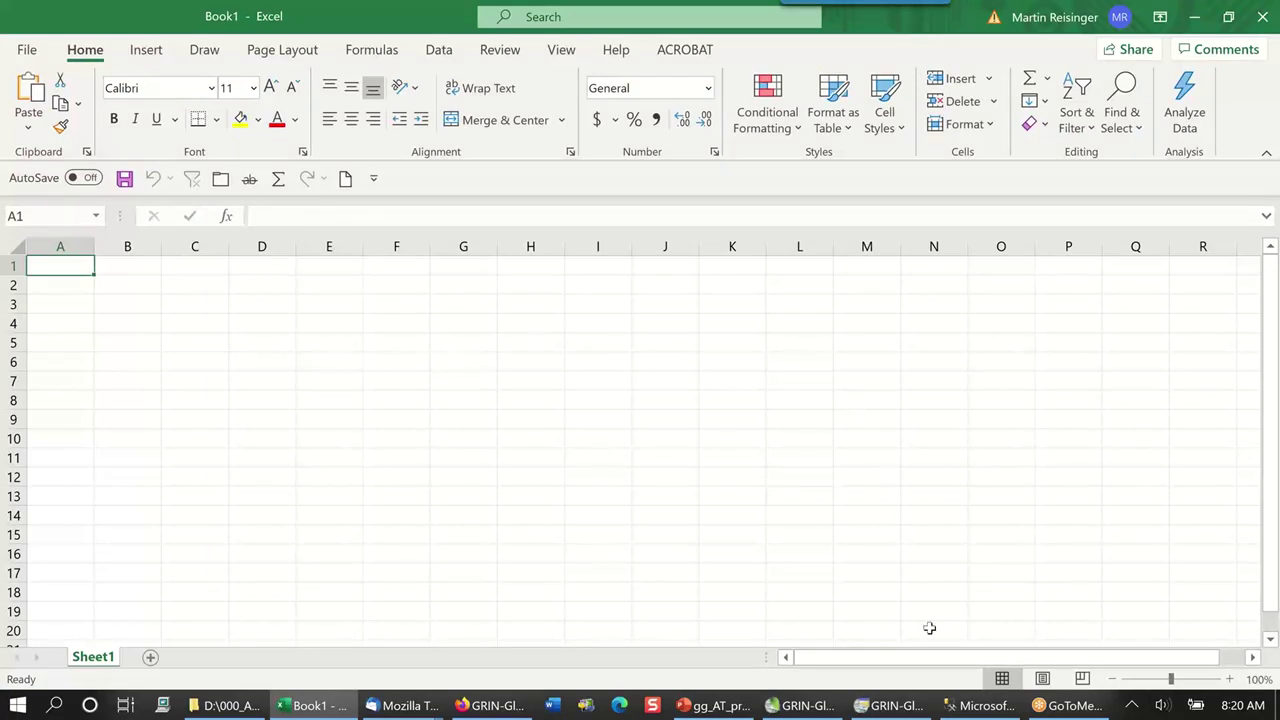
mouse_move(894, 705)
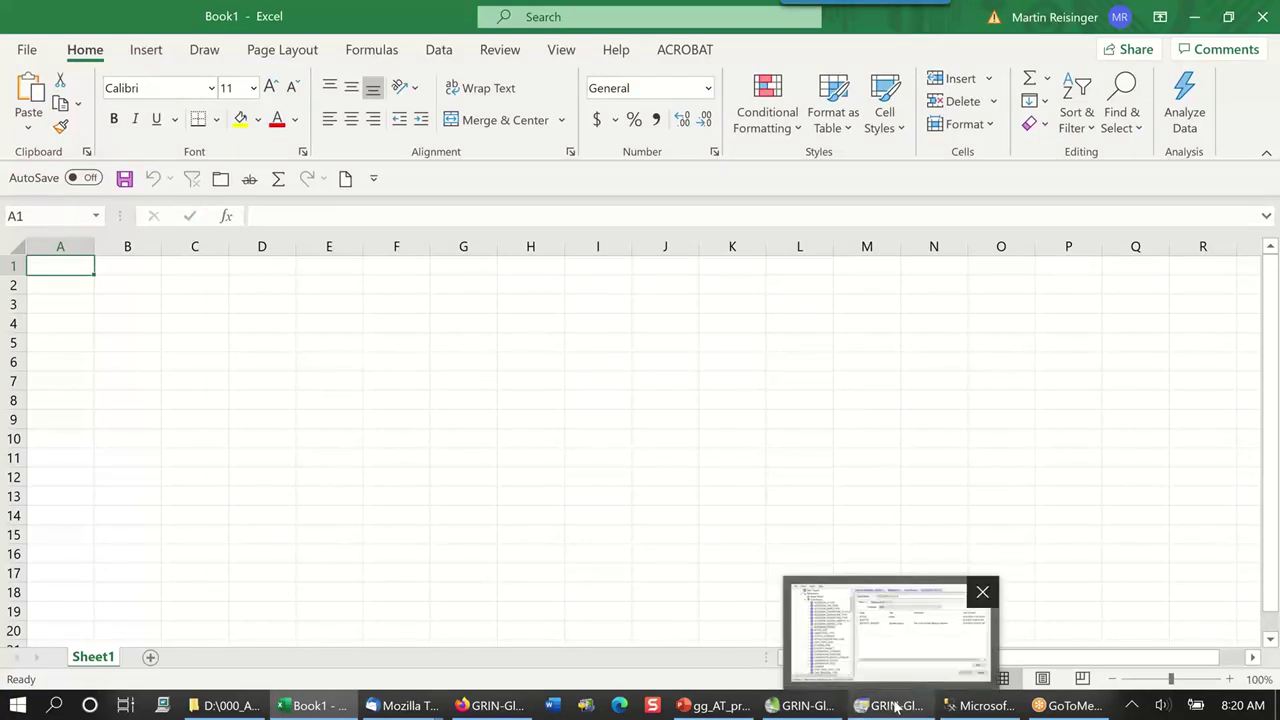
left_click(895, 706)
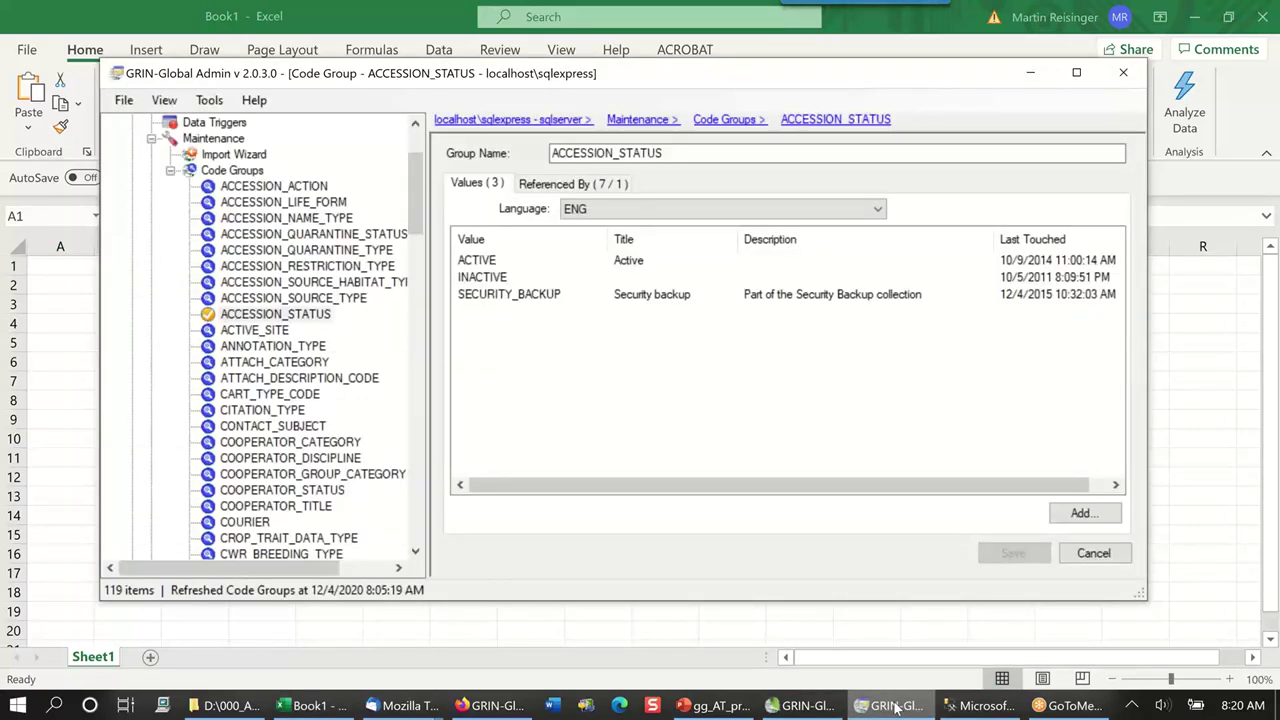
- Launch the Import Wizard from the Code Groups list under Maintenance for local sqlexpress
left_click(171, 171)
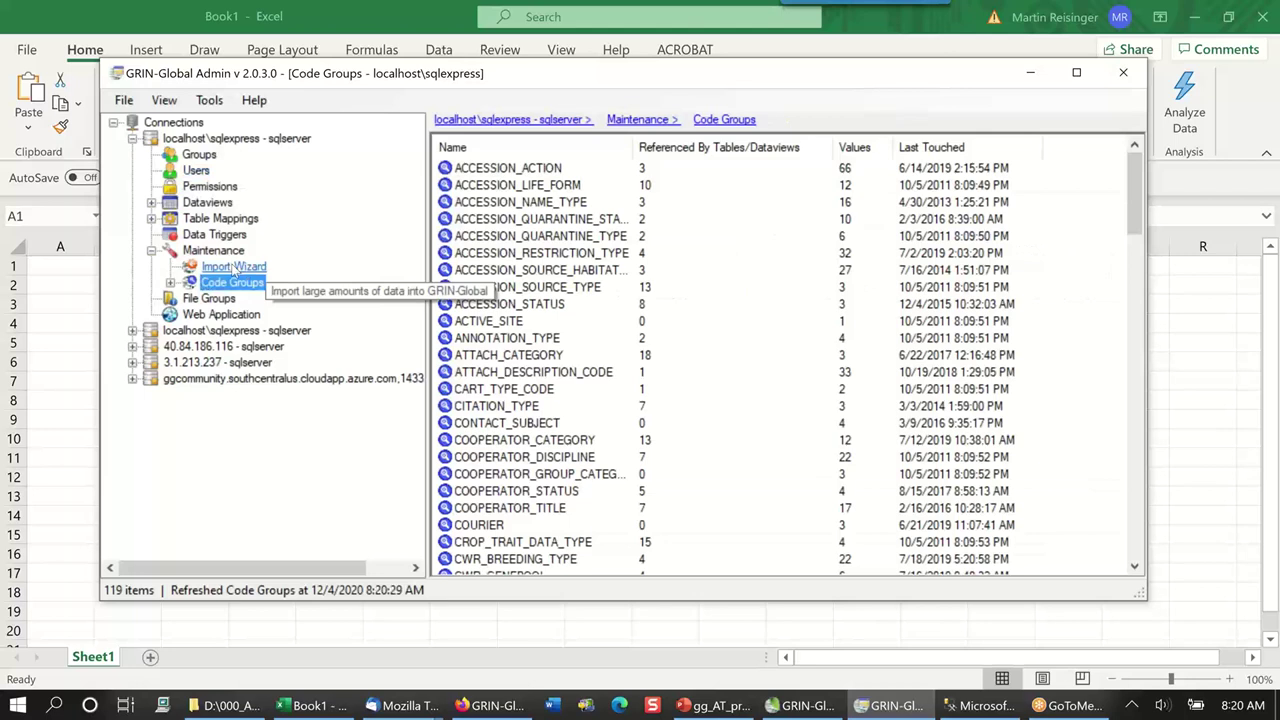
left_click(232, 267)
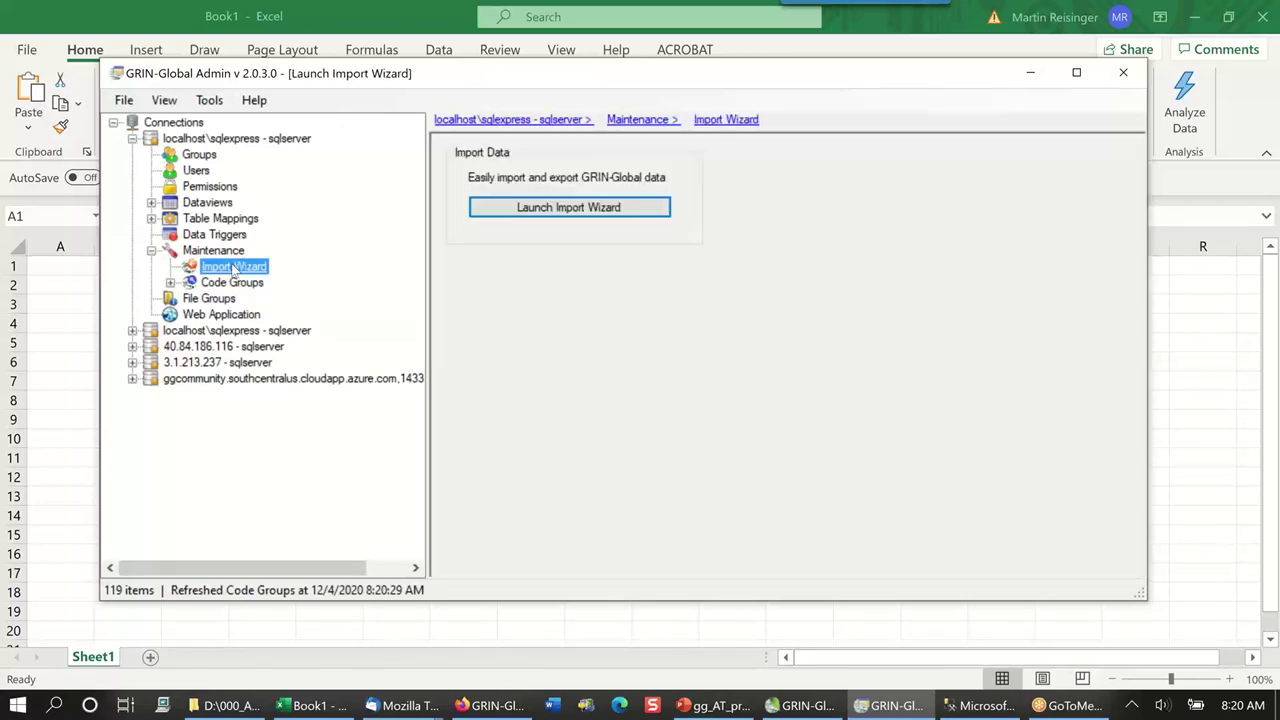
double_click(232, 267)
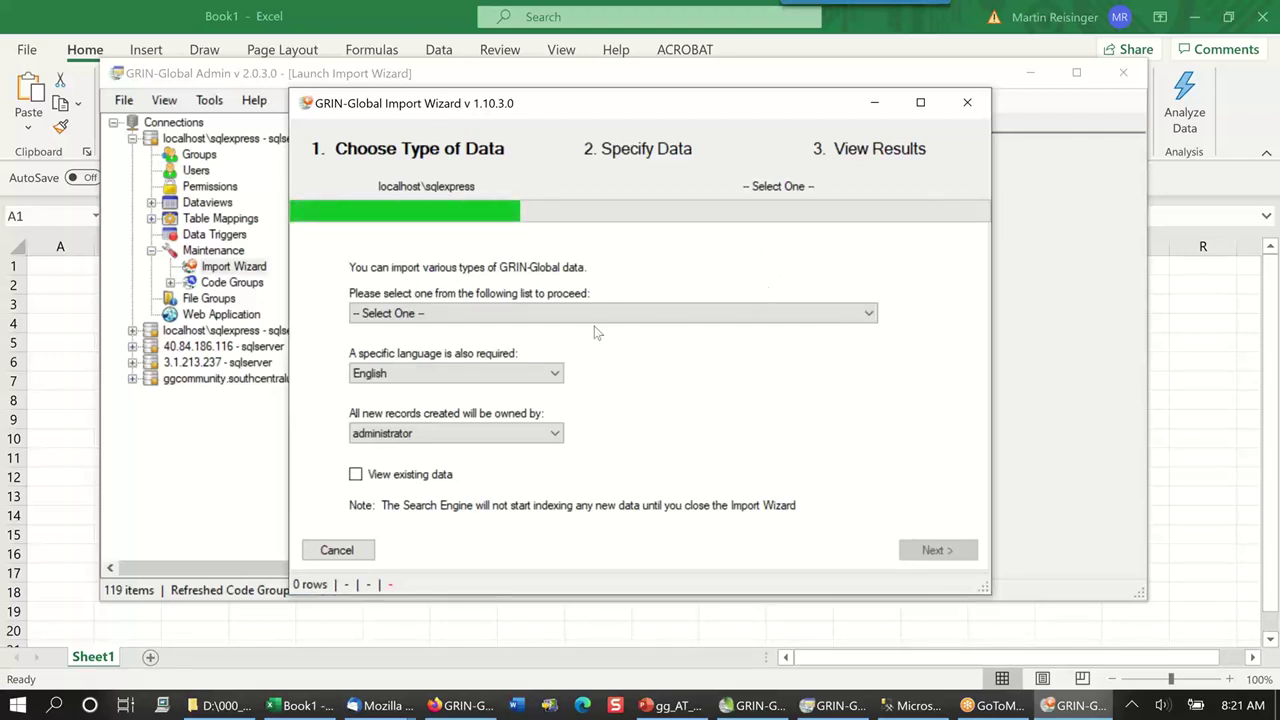
- Choose 01 - Code Groups and Code Values with existing data, English, administrator owner, and continue
left_click(870, 314)
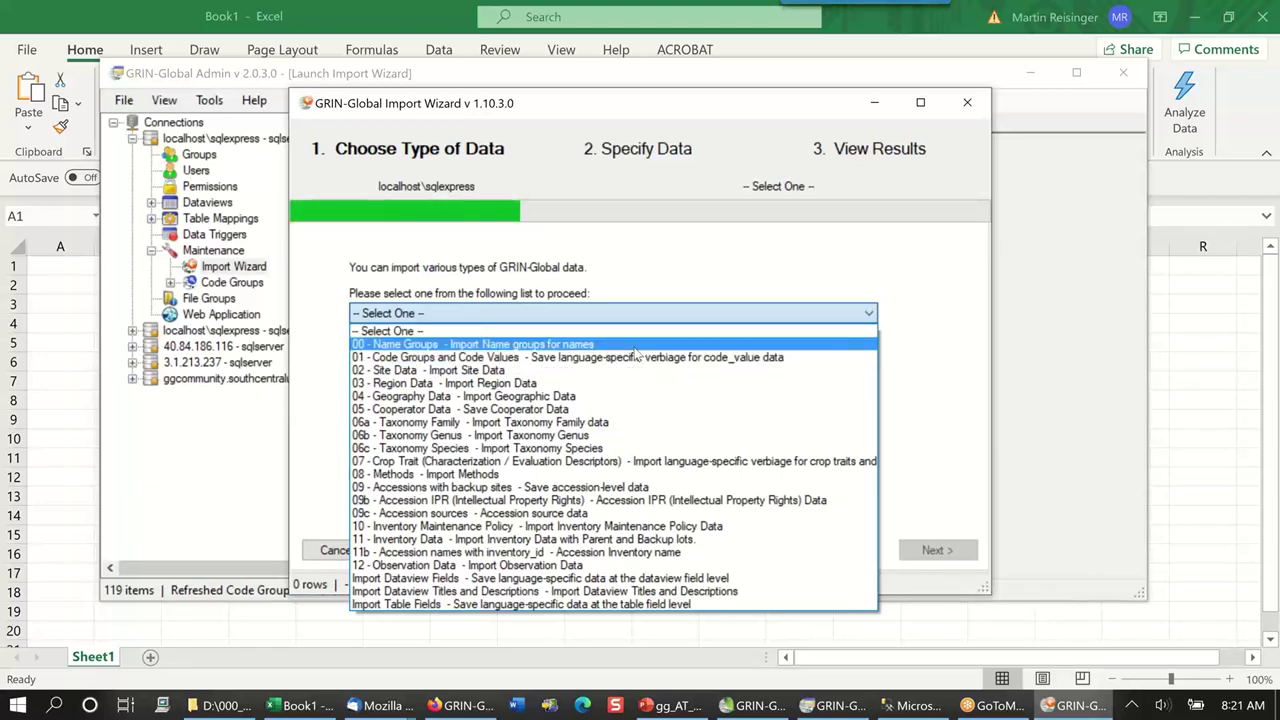
left_click(637, 357)
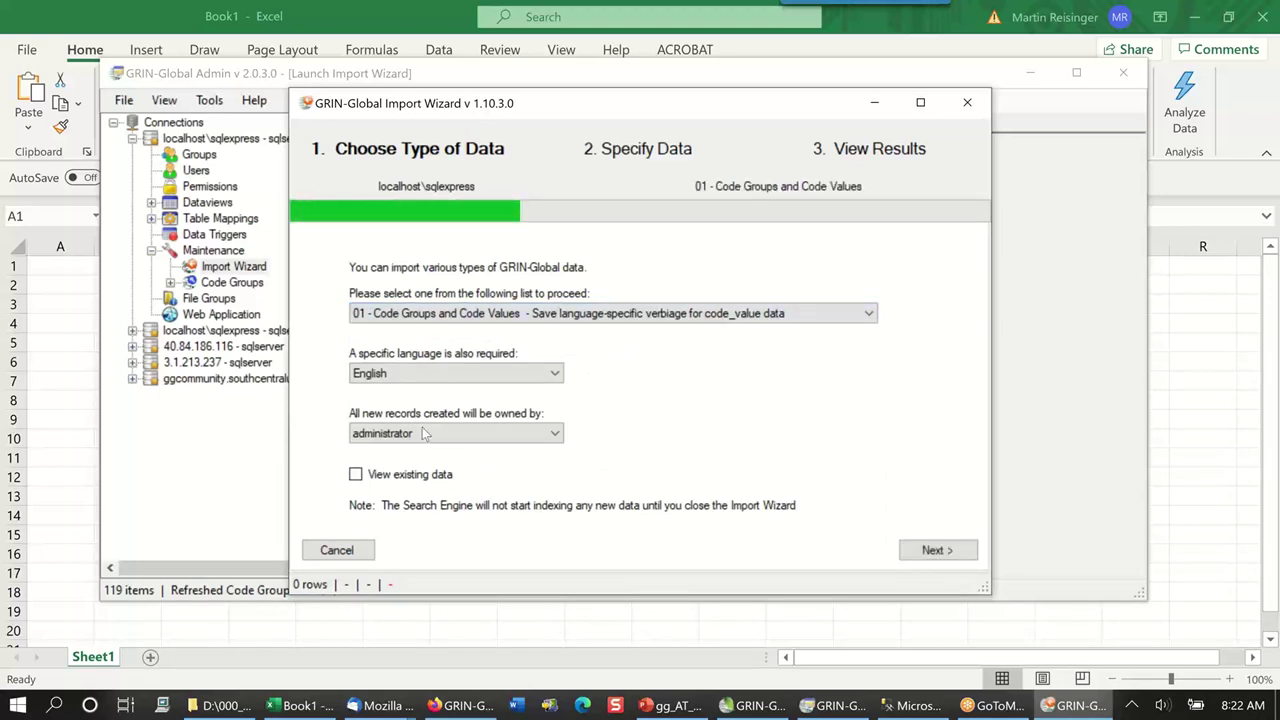
left_click(357, 476)
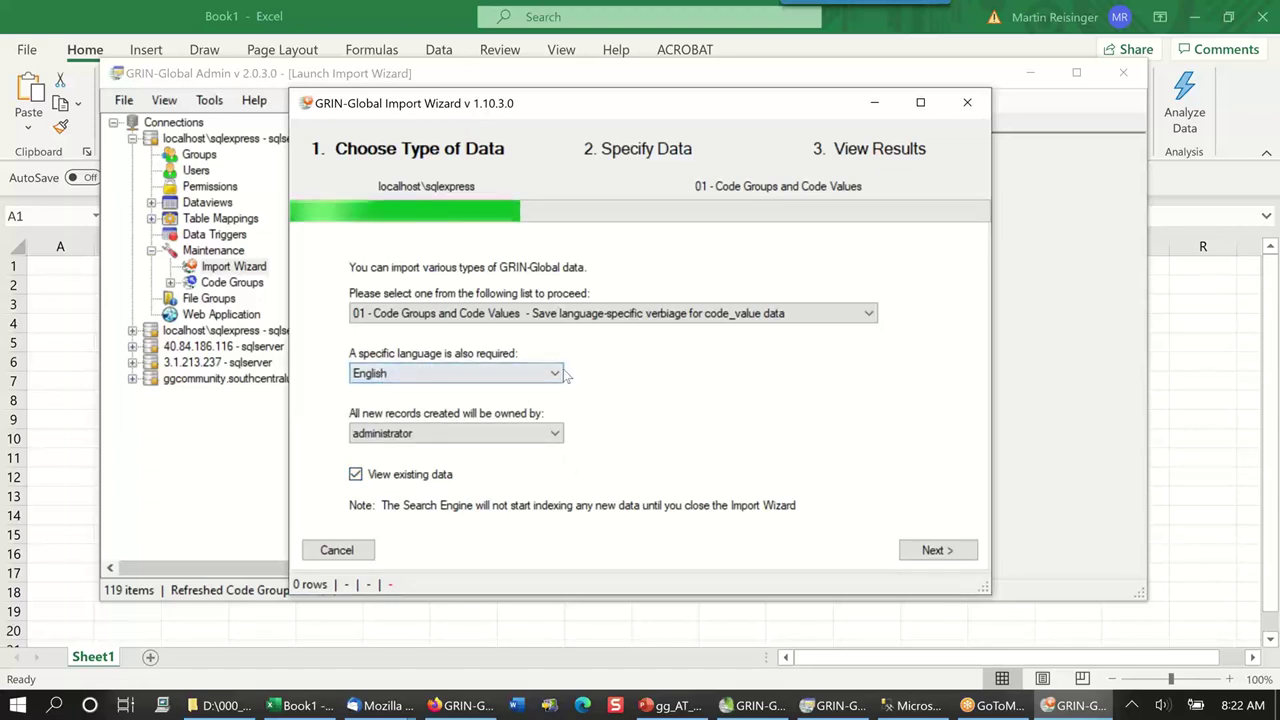
key("alt+Down")
left_click(630, 372)
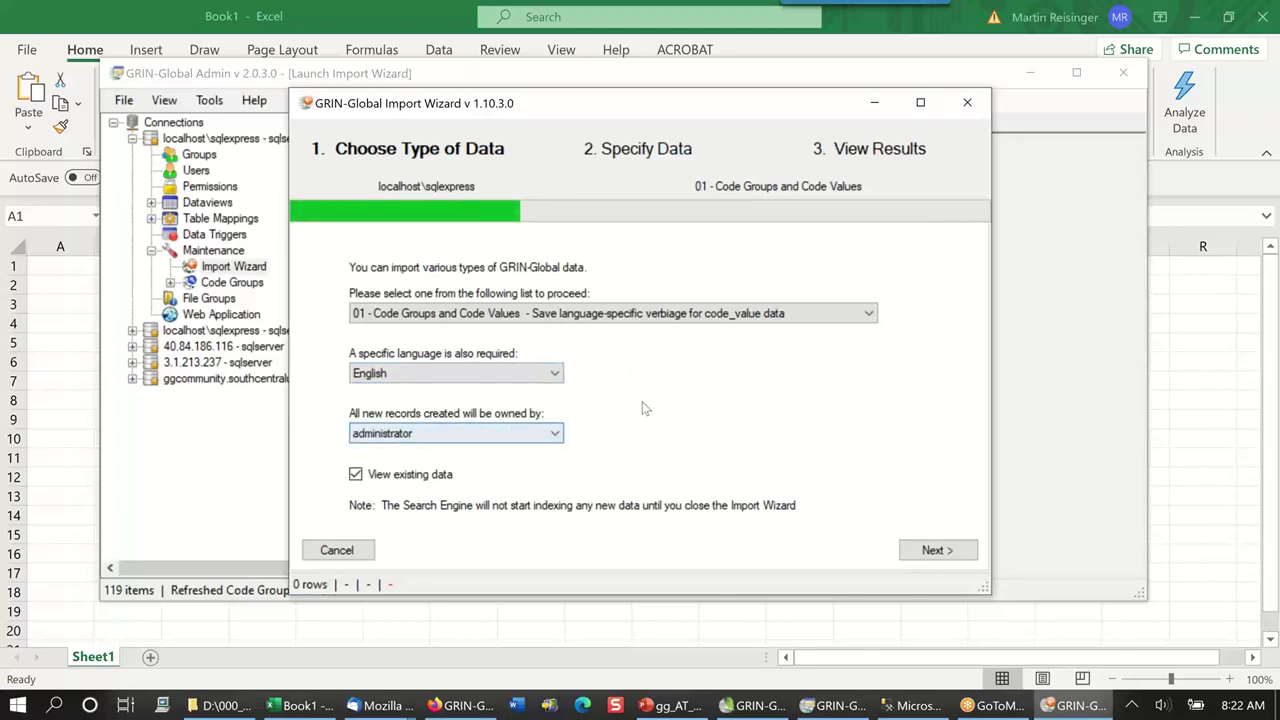
left_click(556, 438)
left_click(728, 444)
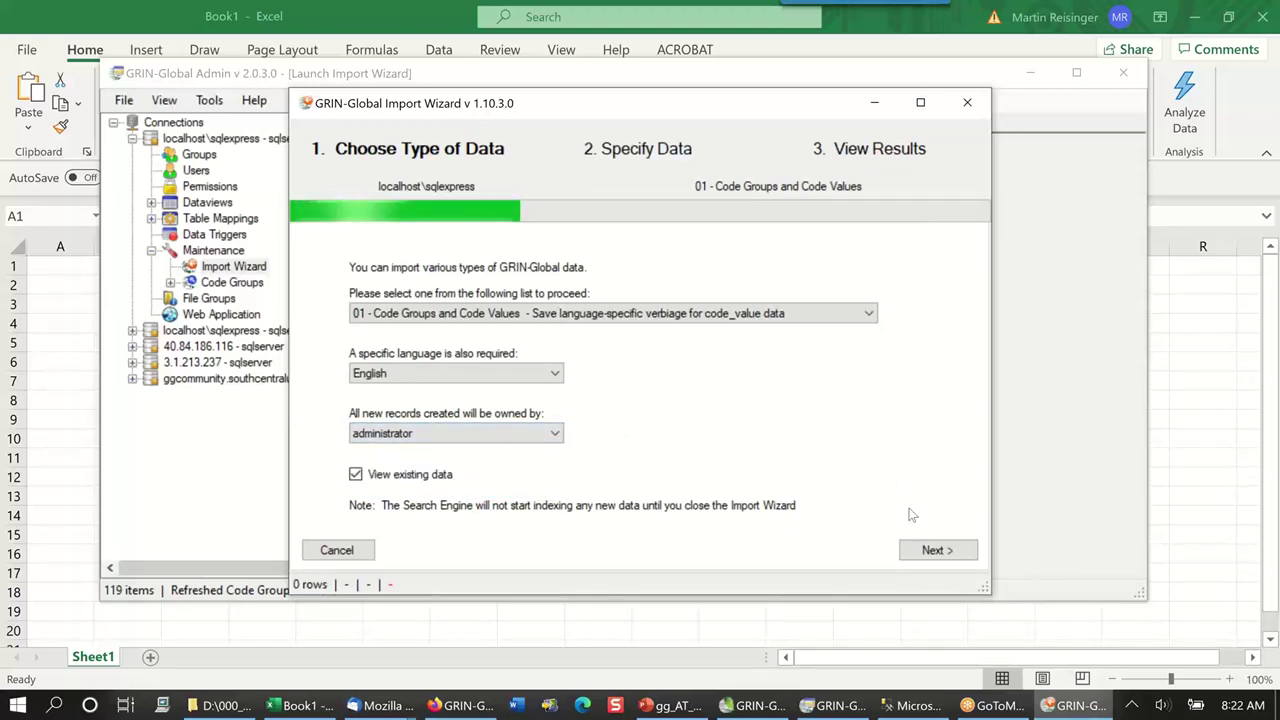
left_click(551, 438)
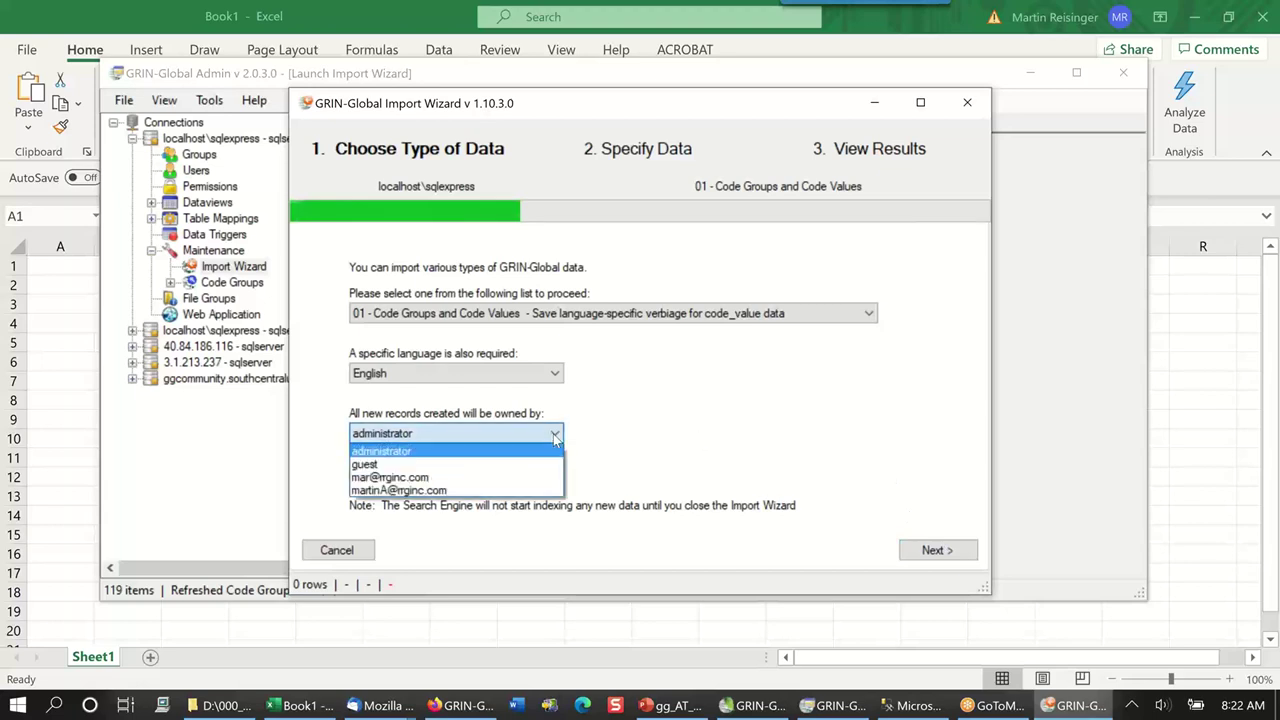
left_click(678, 460)
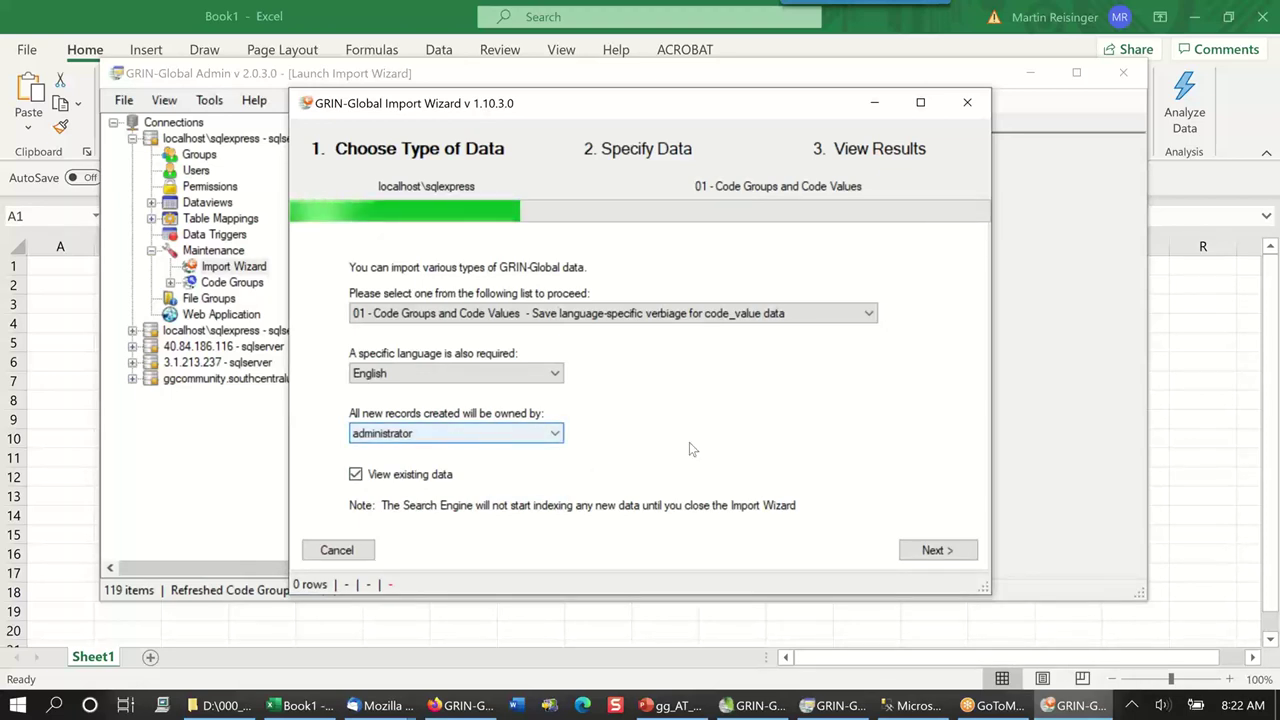
left_click(955, 551)
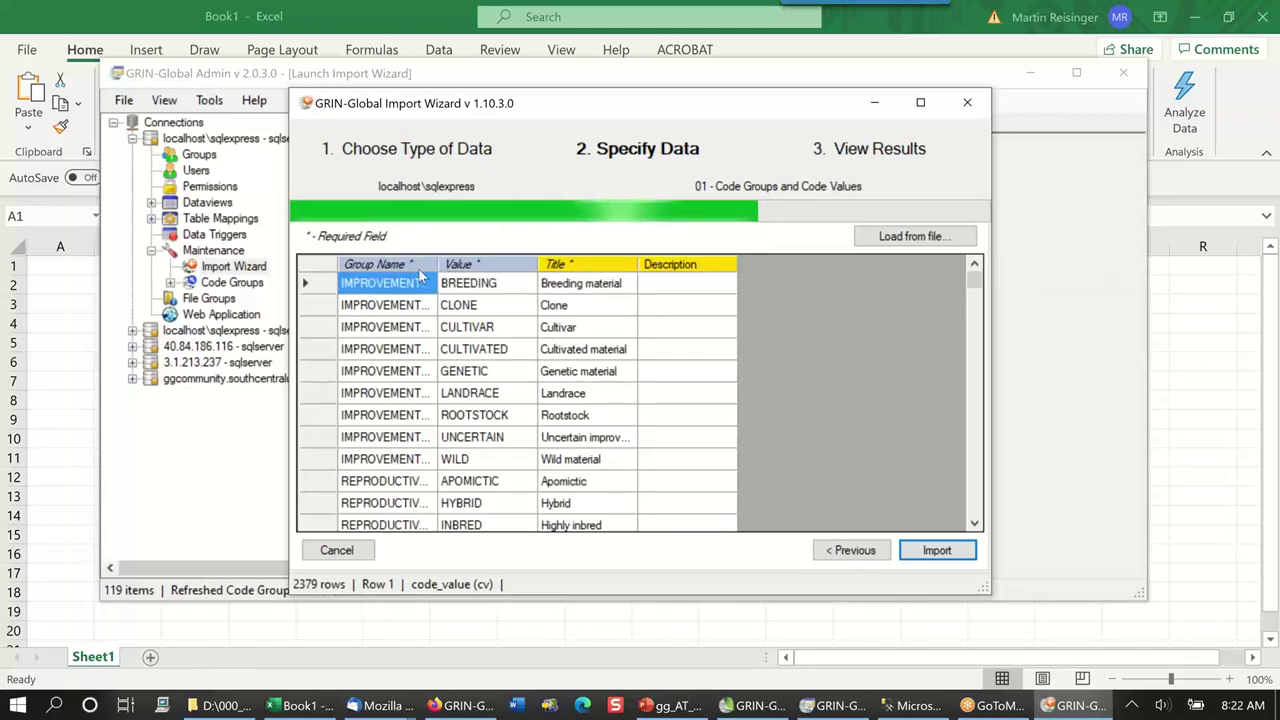
- Widen the Group Name, Title and Description columns, then select all 2379 rows
mouse_move(437, 264)
left_click_drag(437, 264, 525, 274)
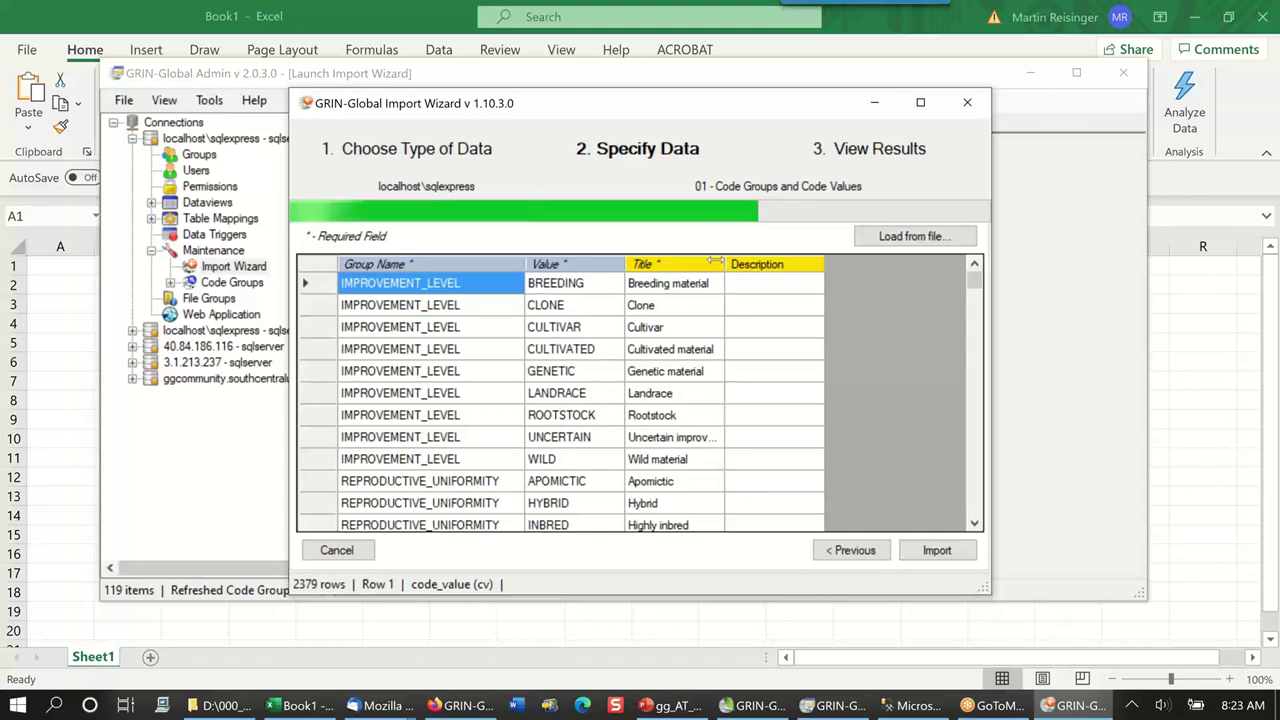
left_click_drag(727, 268, 737, 268)
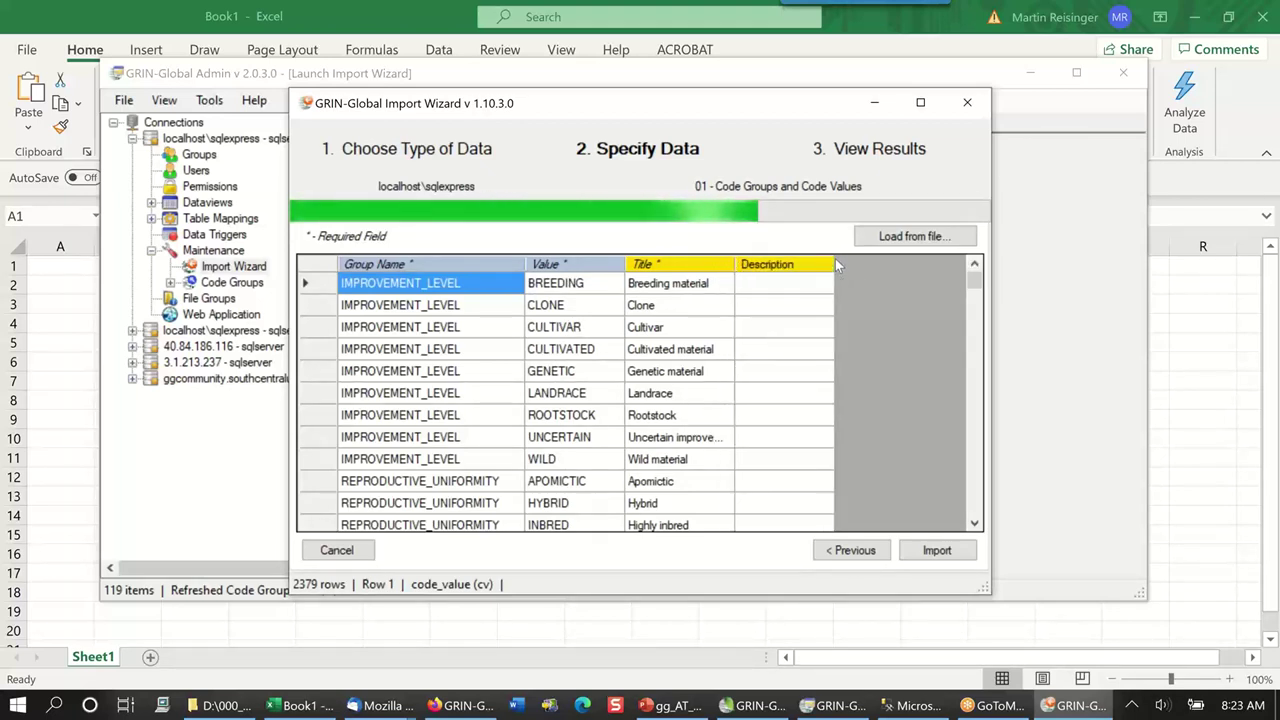
left_click_drag(835, 264, 930, 274)
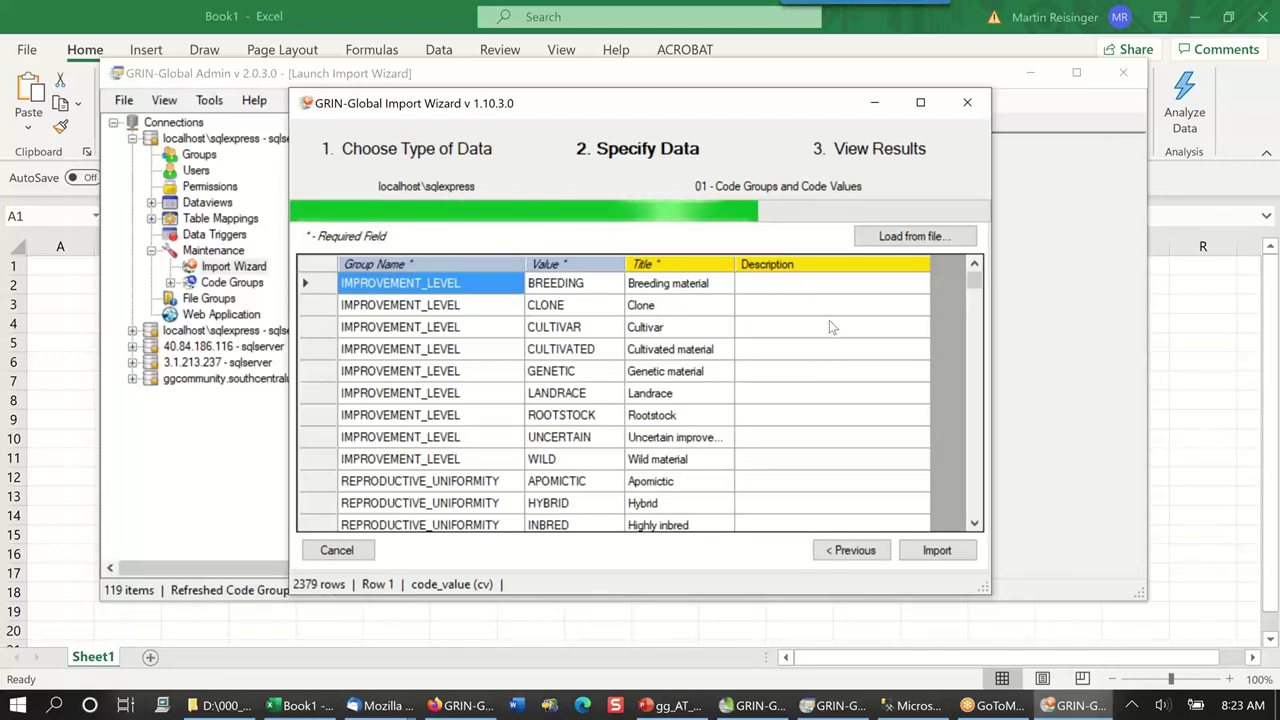
left_click(322, 266)
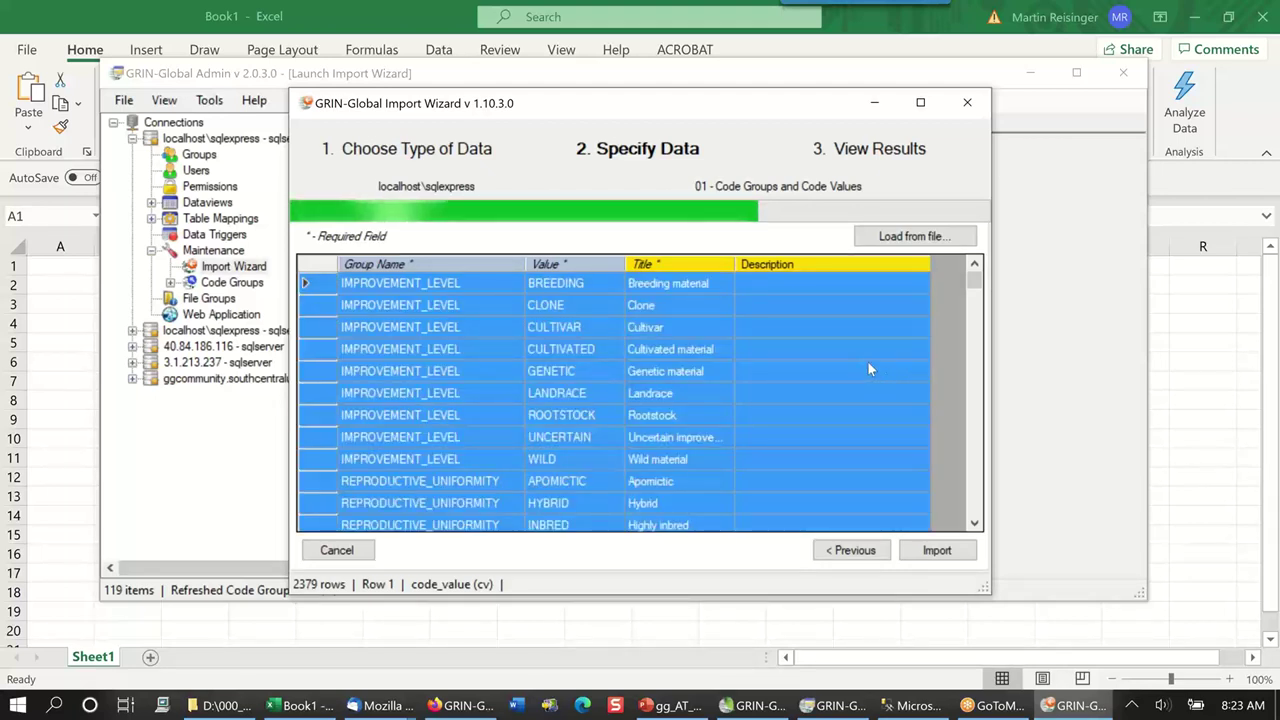
- Paste the code values into Sheet1, fit columns A–C and narrow the Title column
left_click(57, 272)
key("ctrl+v")
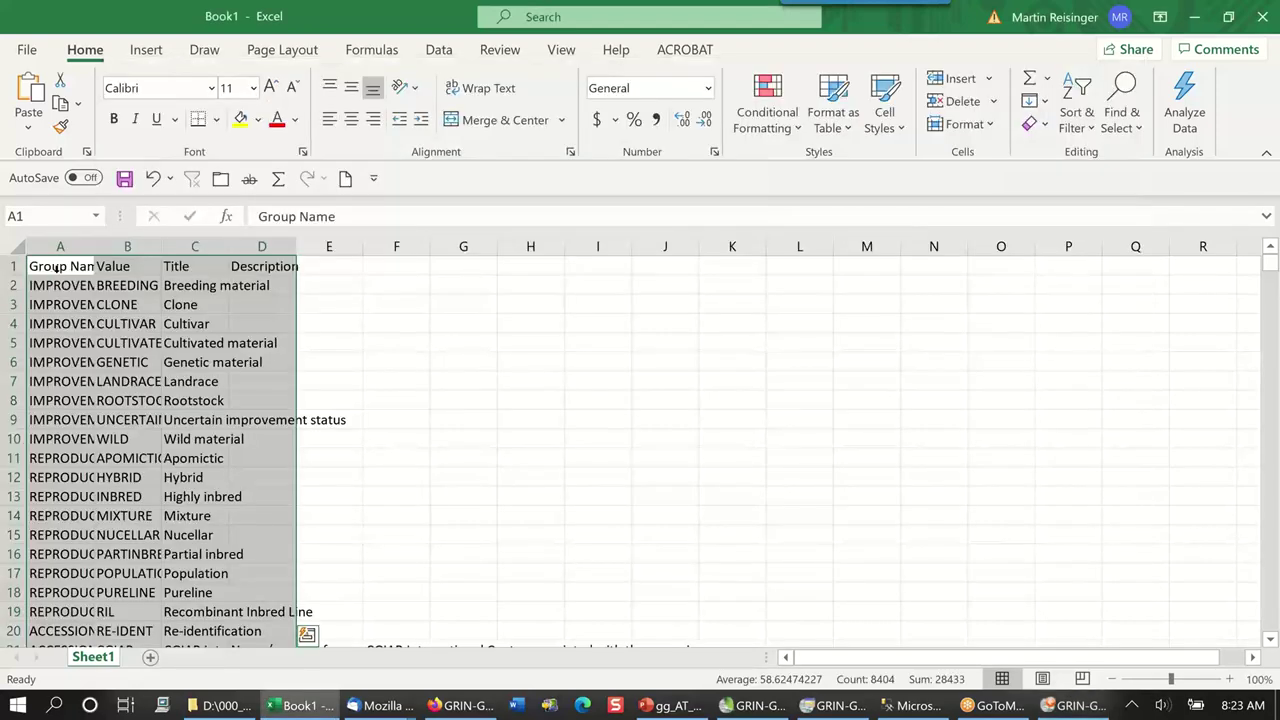
double_click(96, 246)
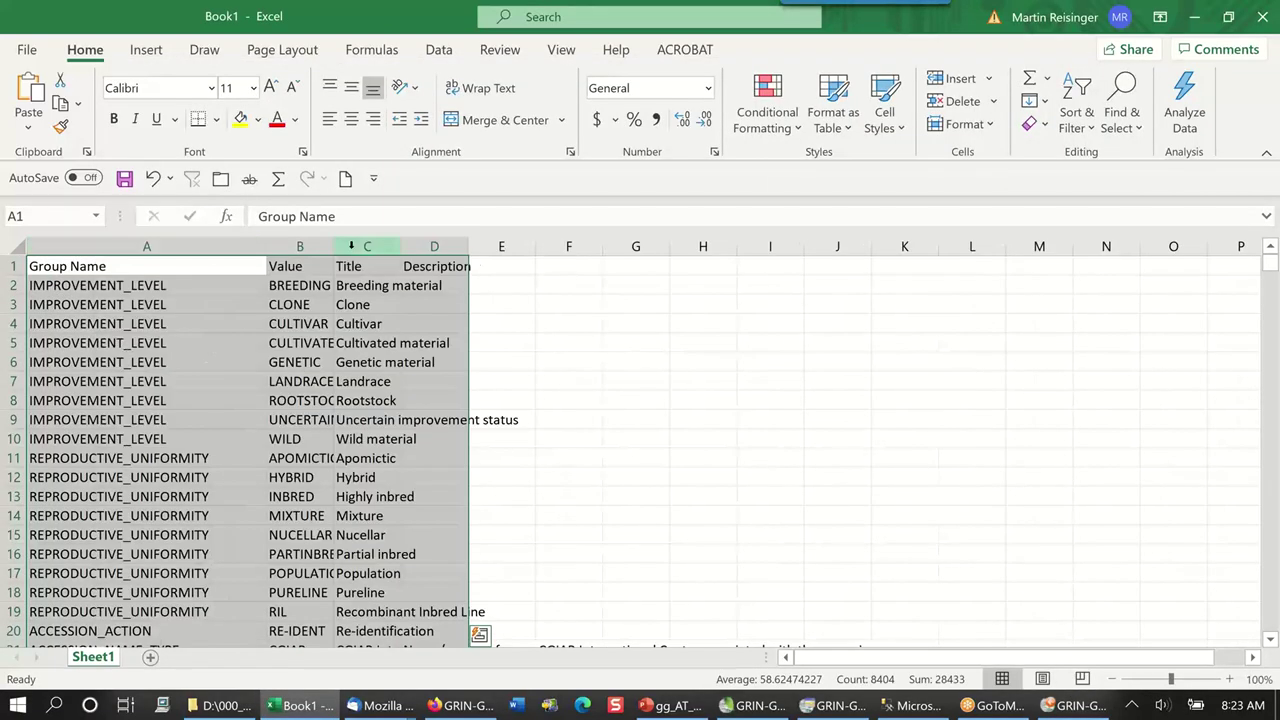
double_click(334, 246)
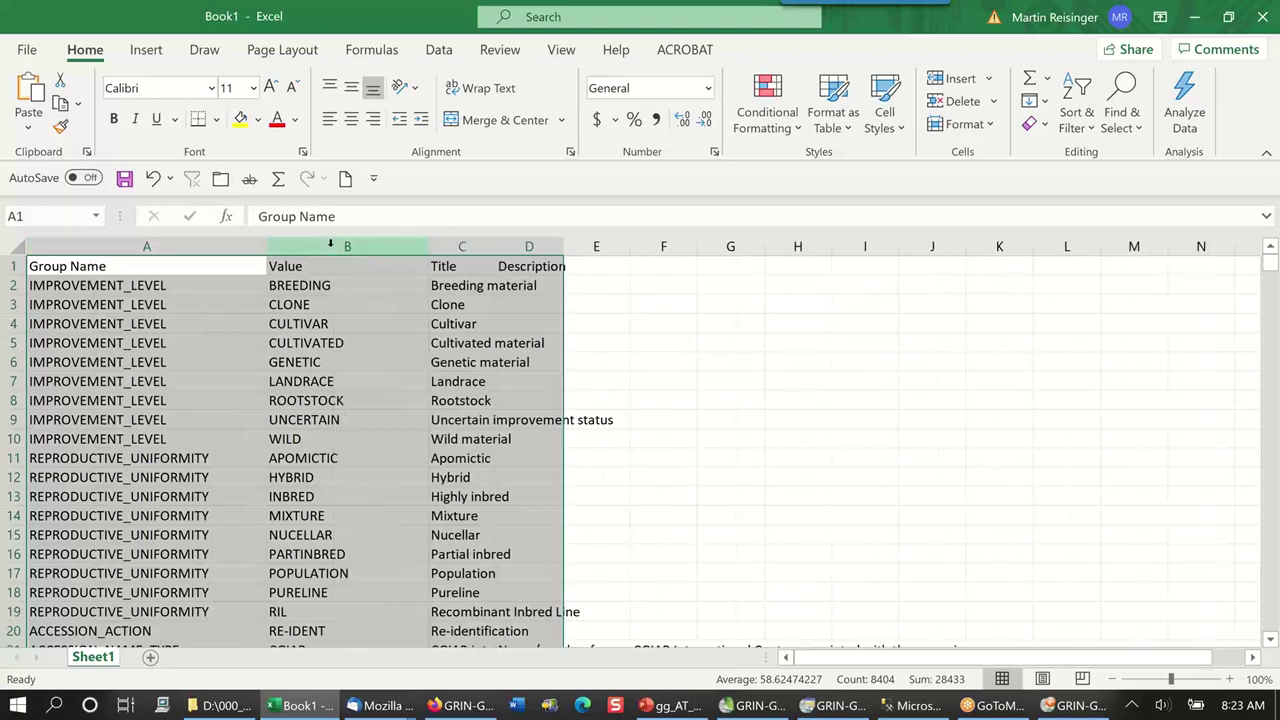
double_click(508, 240)
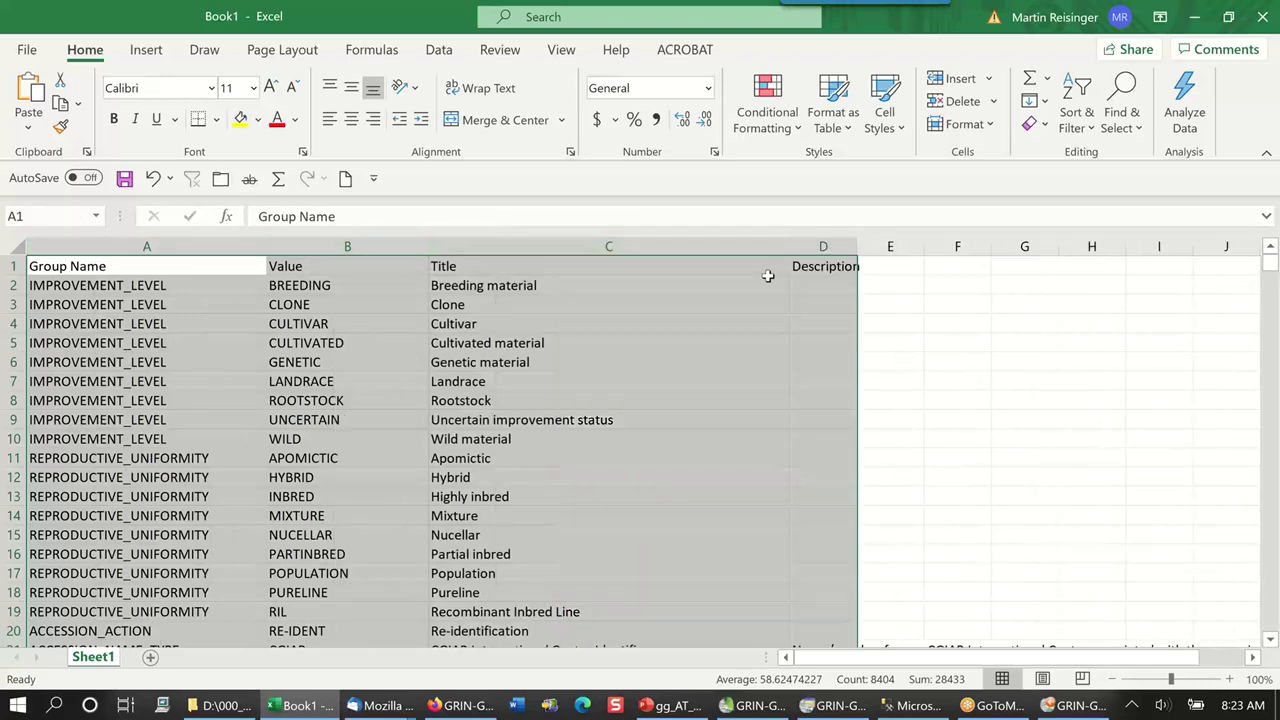
left_click_drag(791, 243, 946, 247)
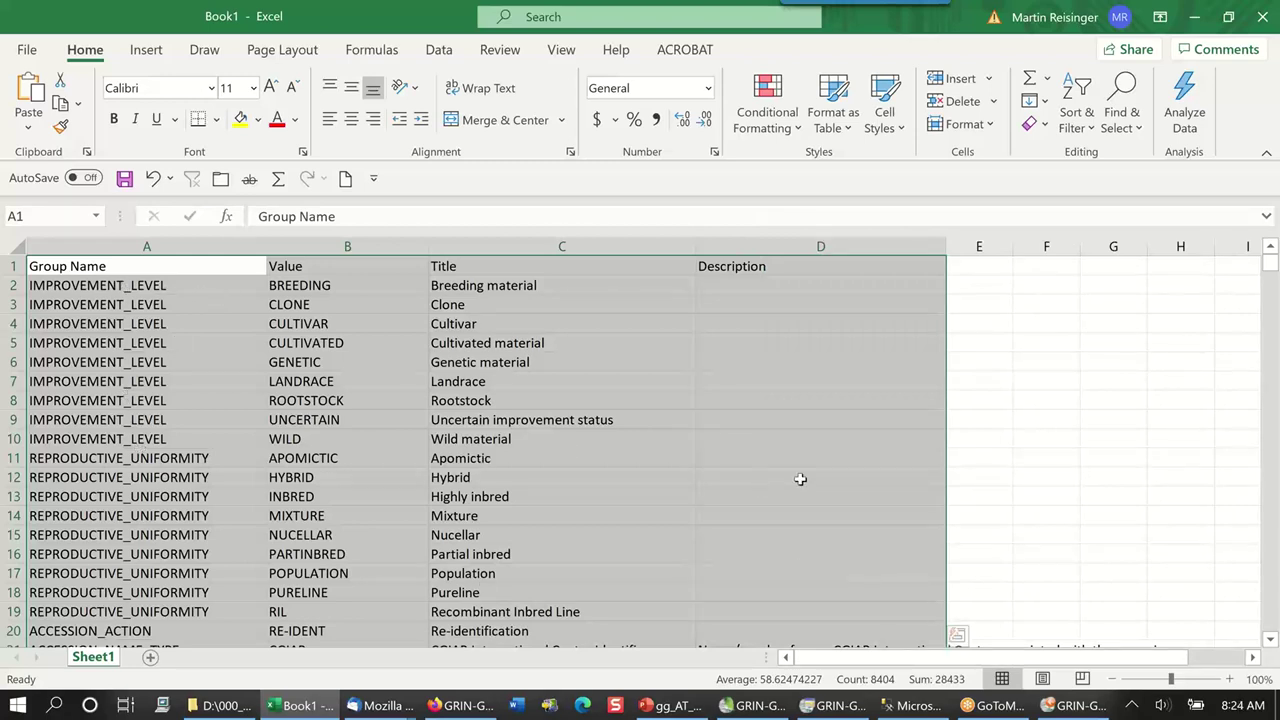
scroll(263, 428, "down", 3)
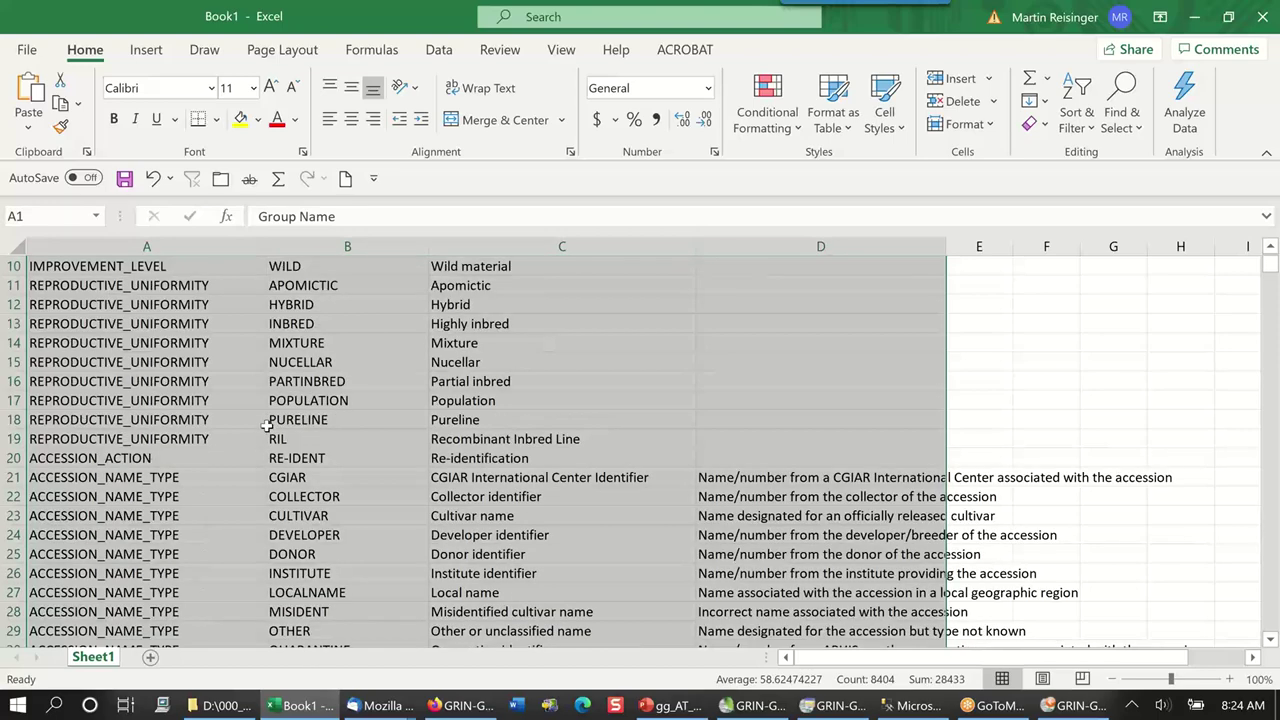
scroll(263, 428, "up", 1)
scroll(782, 467, "down", 3)
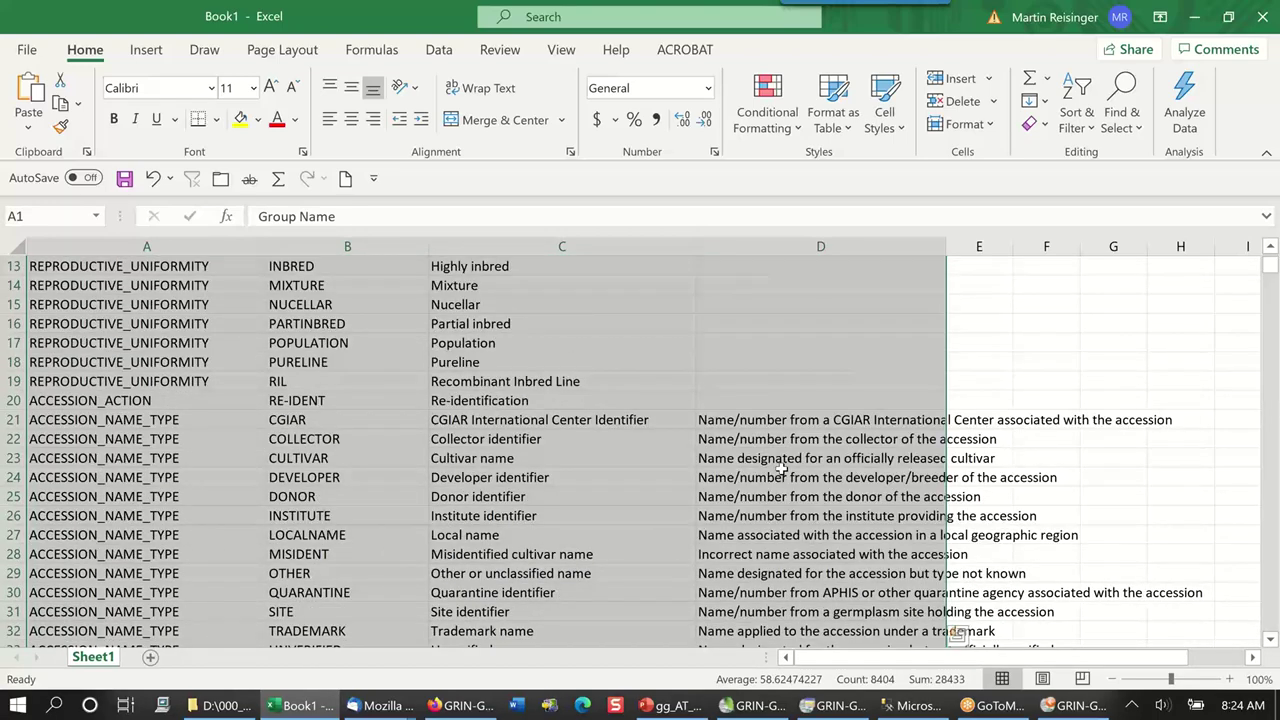
scroll(837, 450, "down", 8)
scroll(837, 450, "down", 8)
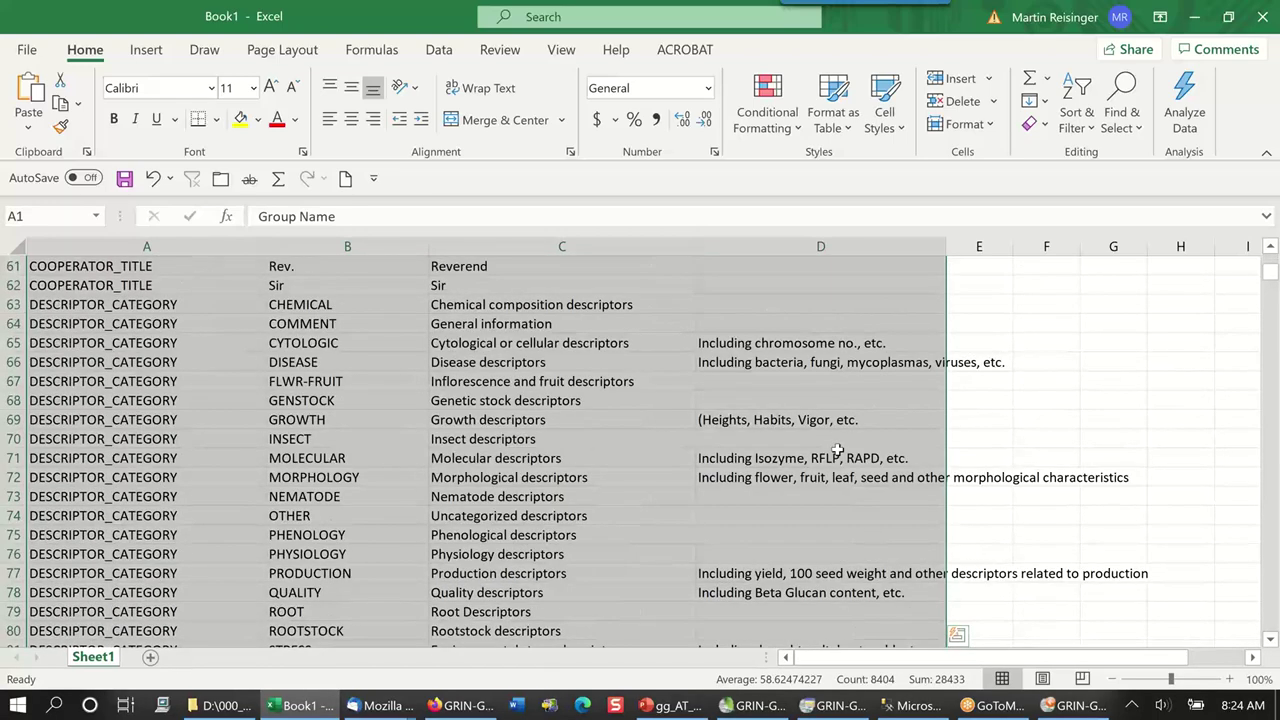
scroll(837, 450, "up", 20)
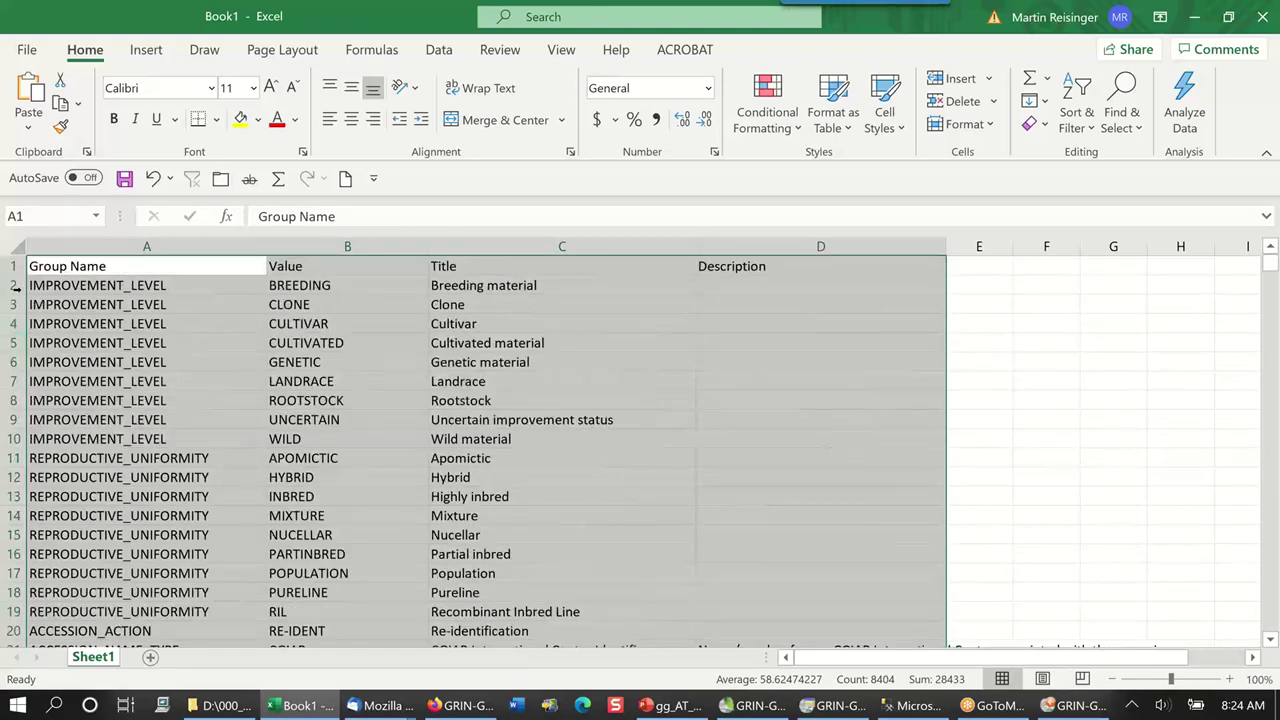
- Freeze the top header row, verify by scrolling, and add a blank Sheet2
left_click(15, 286)
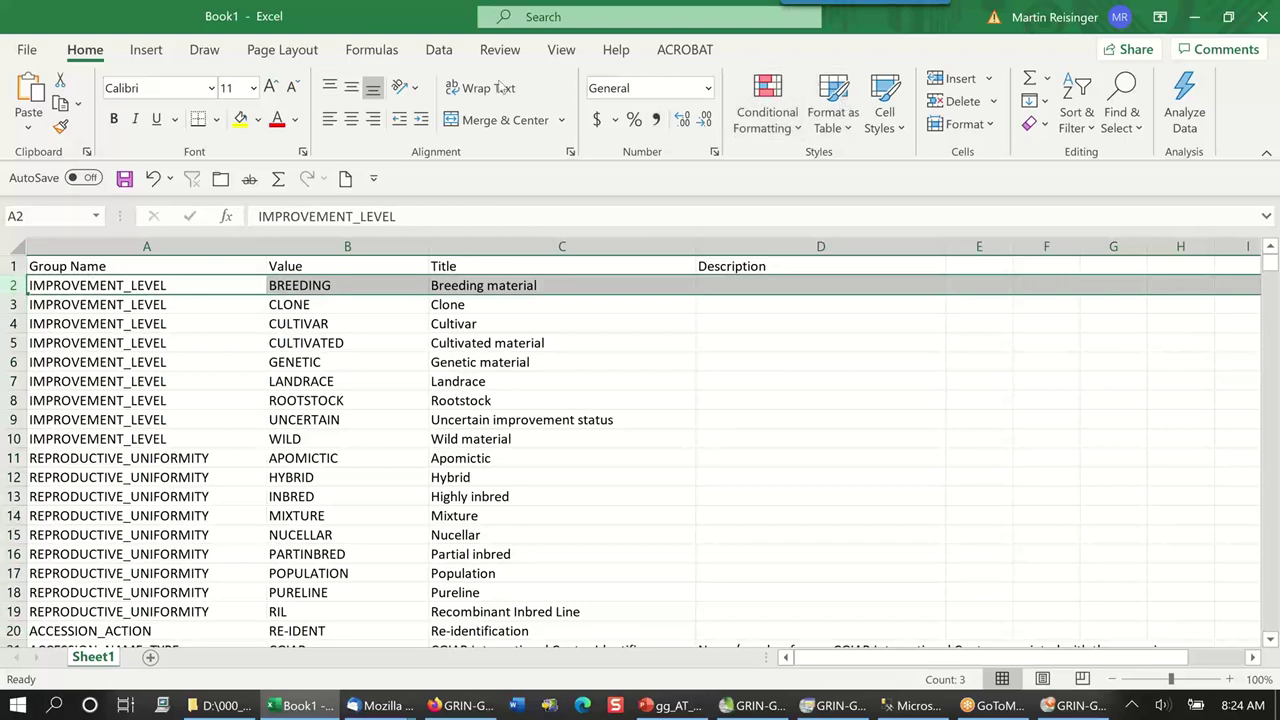
left_click(570, 52)
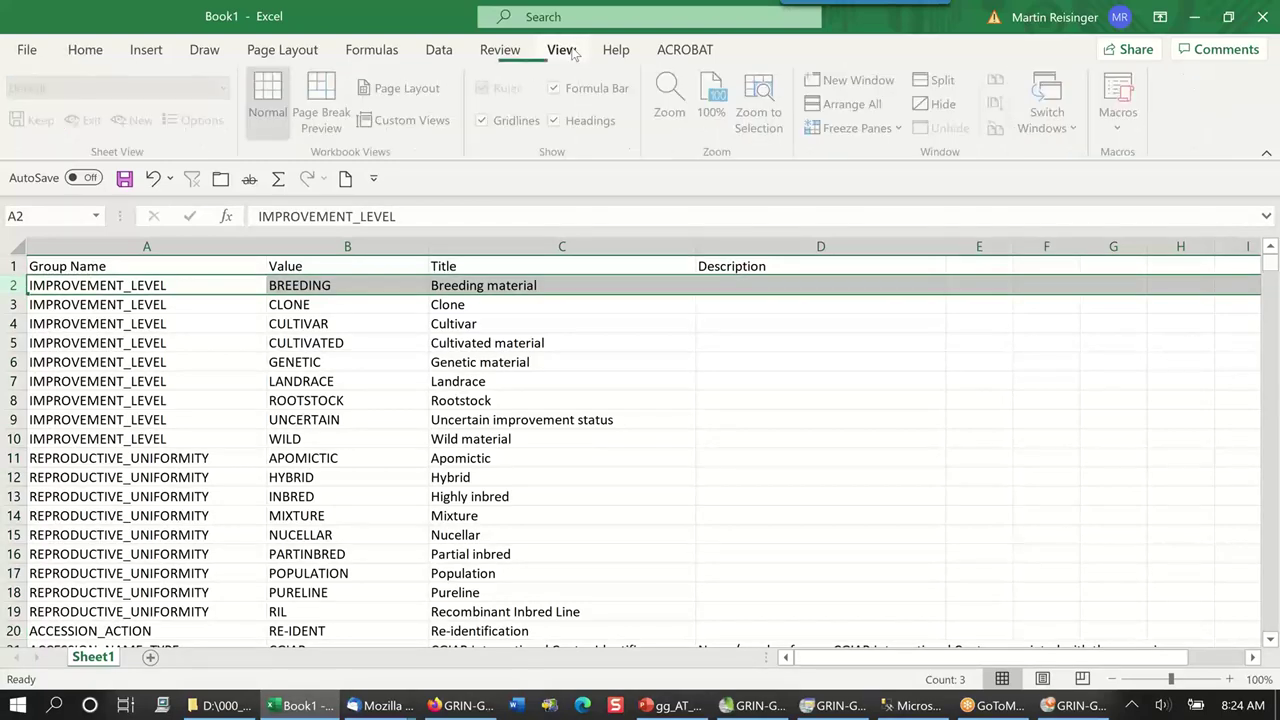
left_click(843, 128)
left_click(870, 225)
scroll(823, 463, "down", 3)
scroll(823, 463, "up", 1)
scroll(823, 463, "down", 3)
scroll(823, 463, "up", 5)
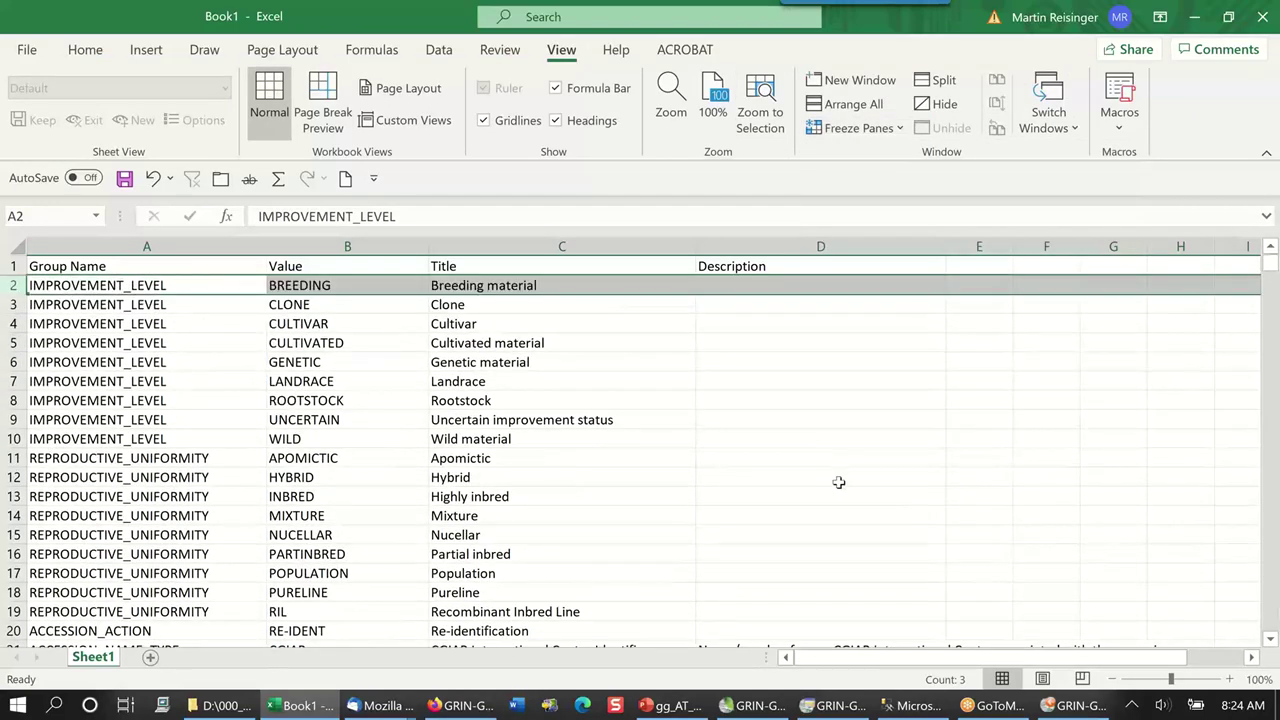
left_click(151, 657)
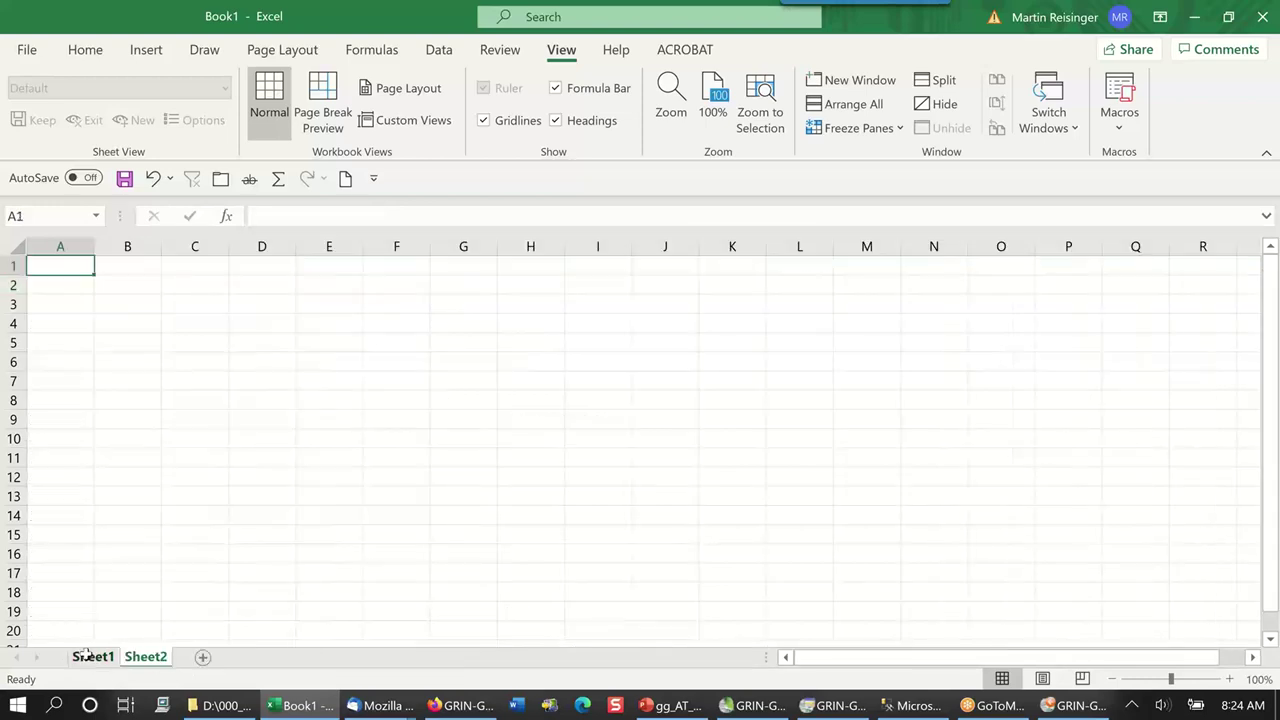
- Select all rows in the Import Wizard grid and drag them into Sheet2
left_click(1066, 708)
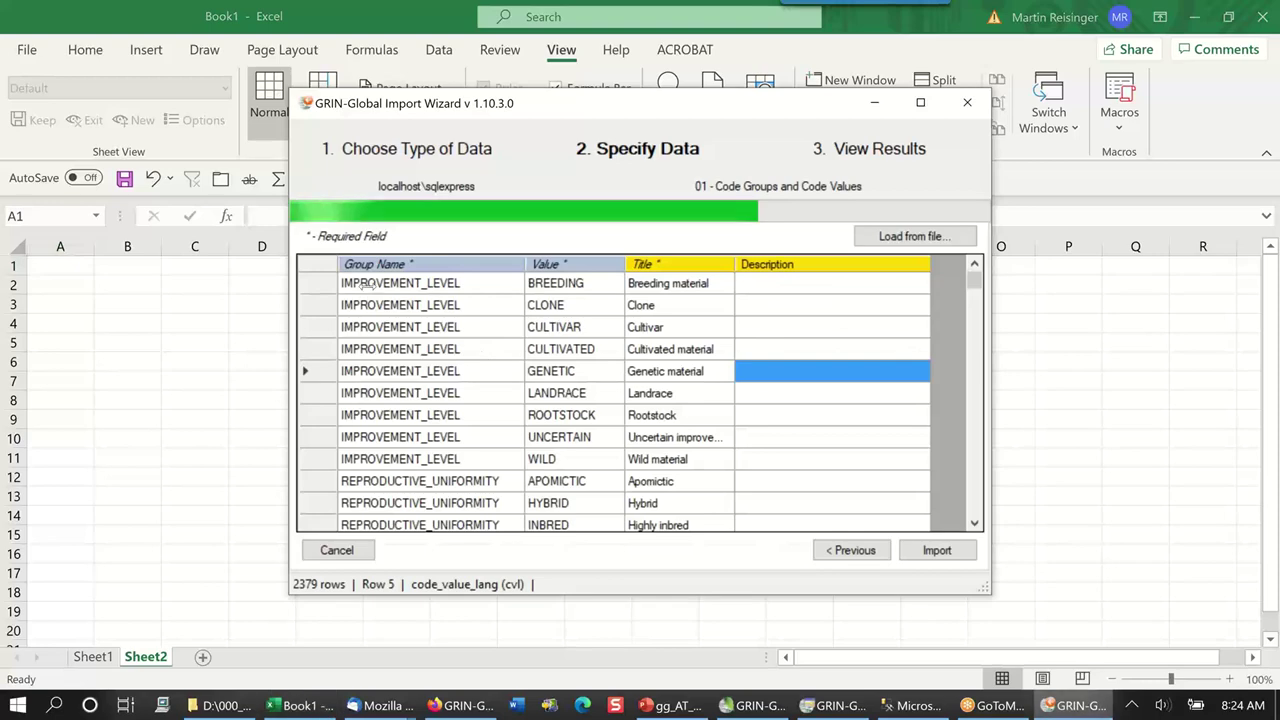
left_click(335, 264)
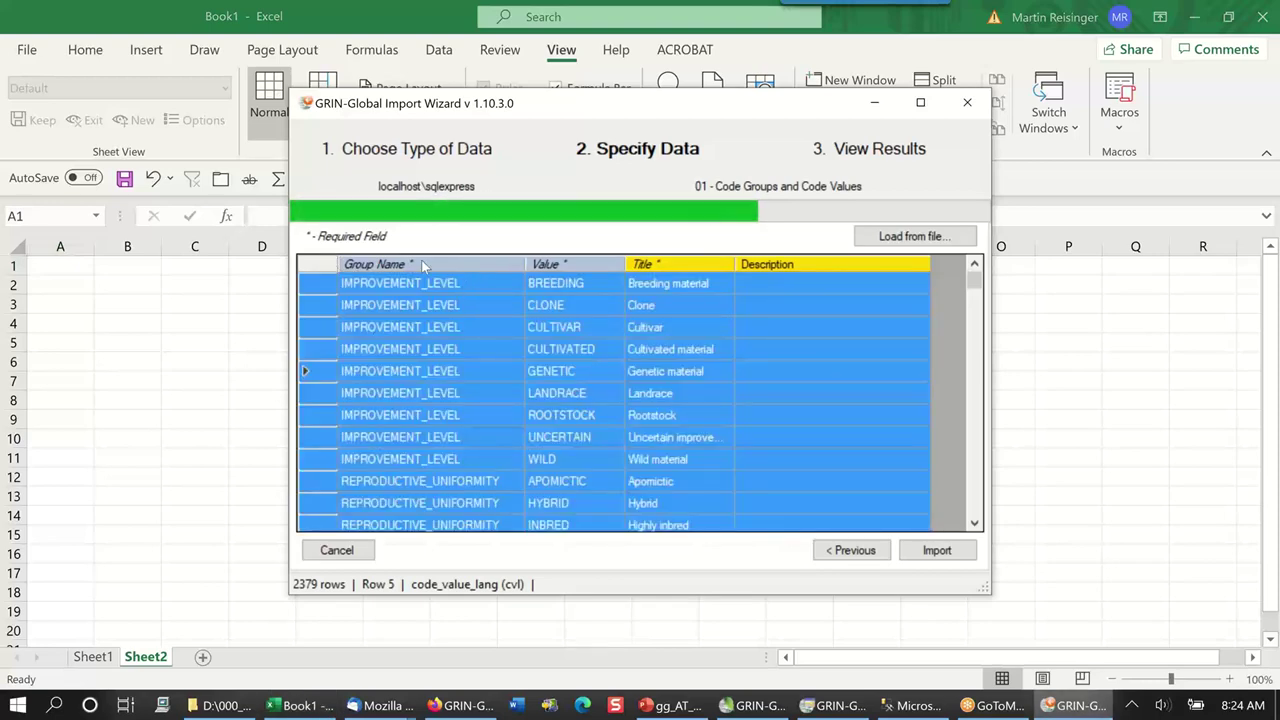
left_click(101, 662)
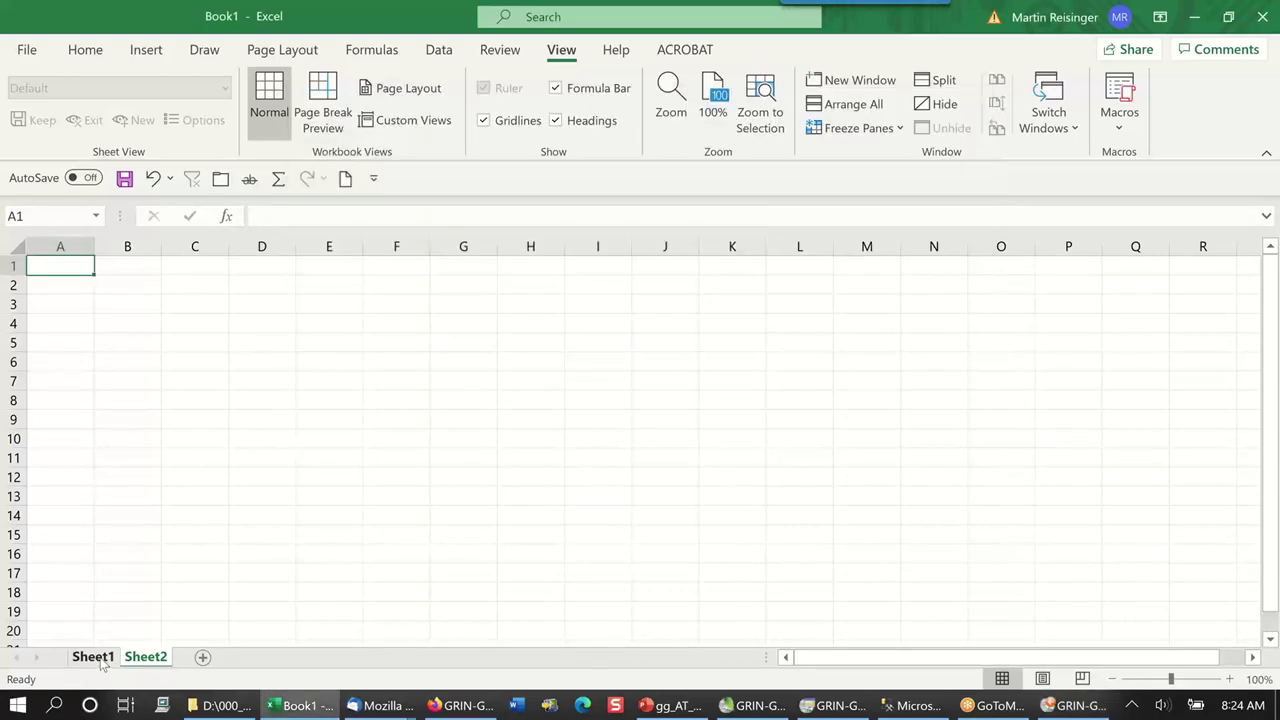
key("ctrl+v")
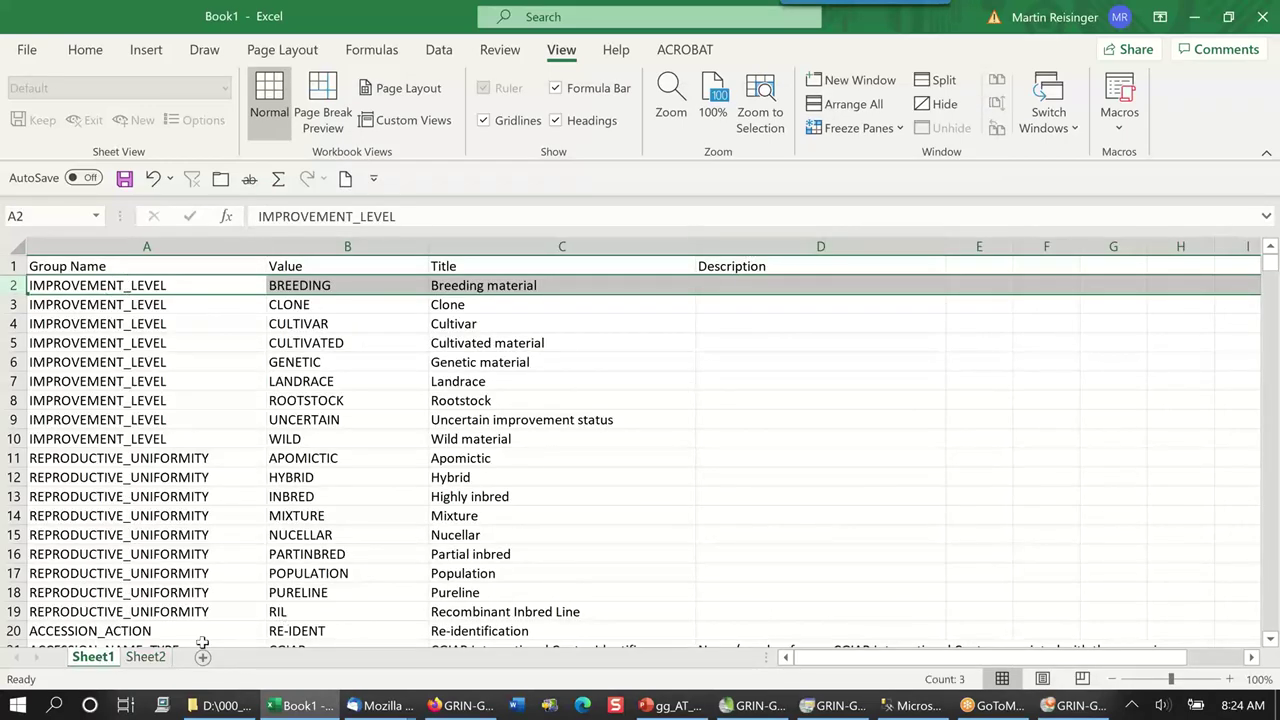
left_click(140, 657)
left_click(1057, 710)
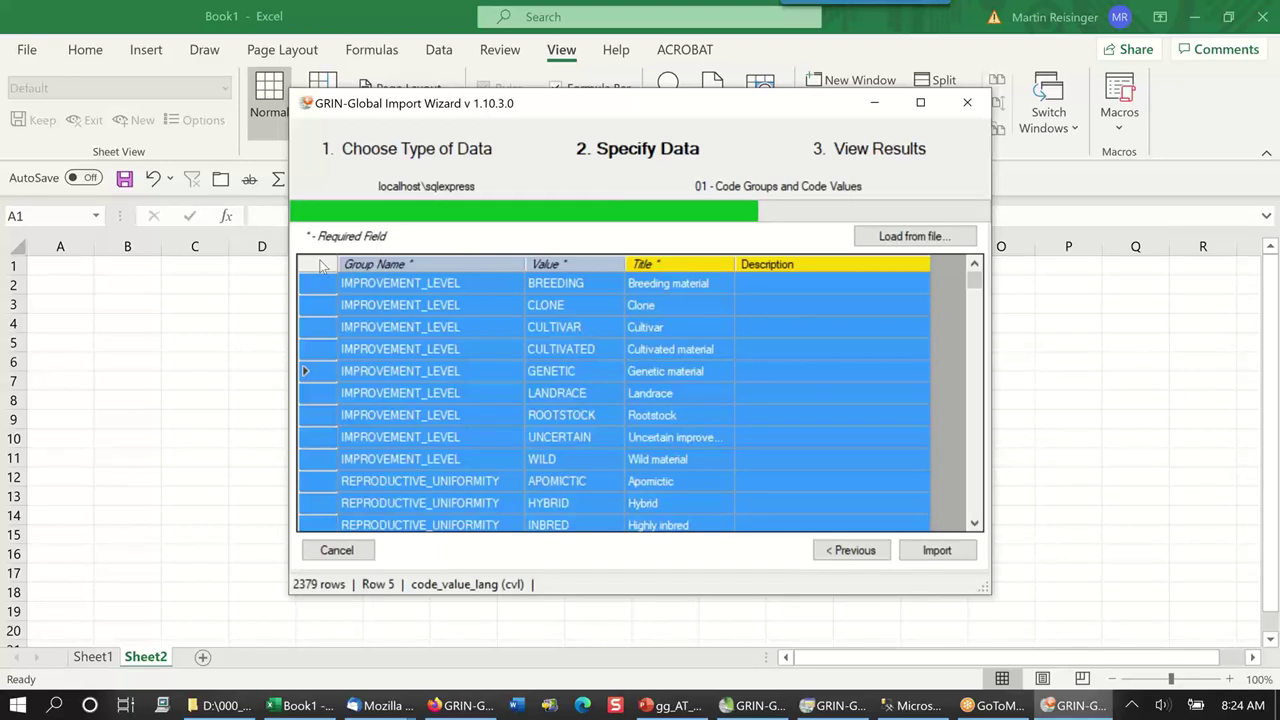
left_click_drag(840, 371, 93, 265)
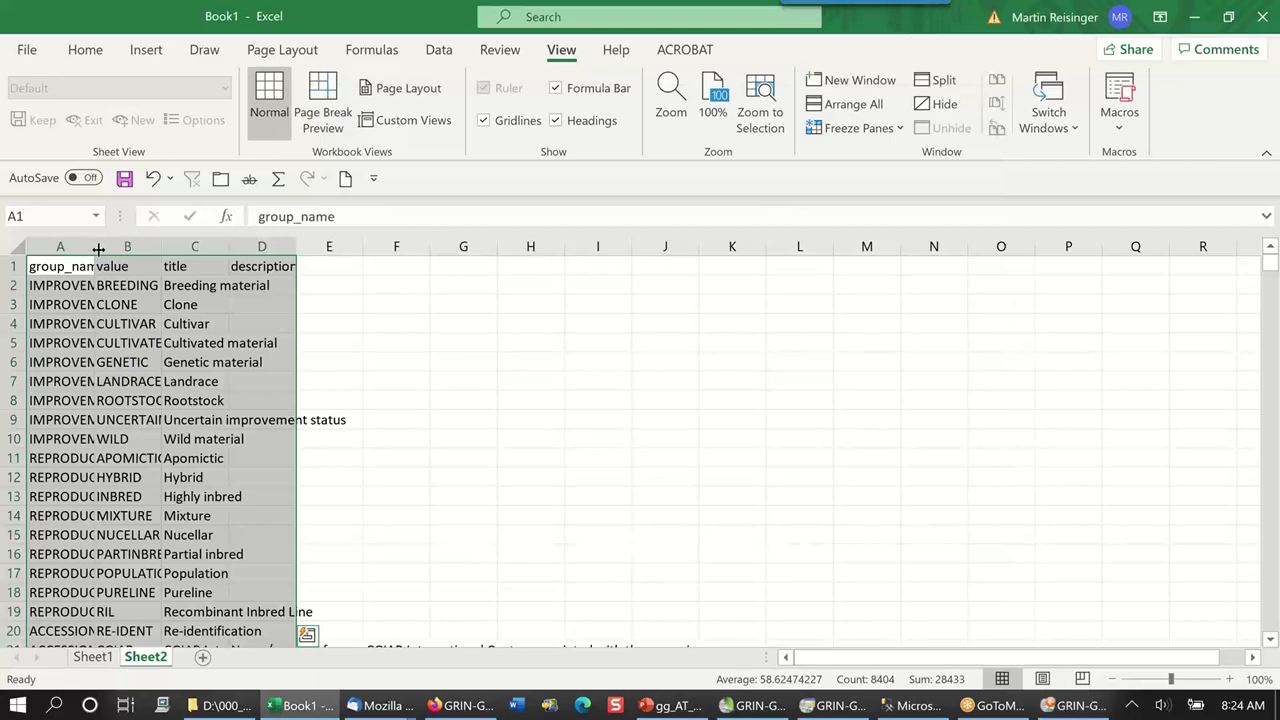
- Fit Sheet2 columns A–C, widen description column D, and return to GRIN-Global Admin
double_click(98, 249)
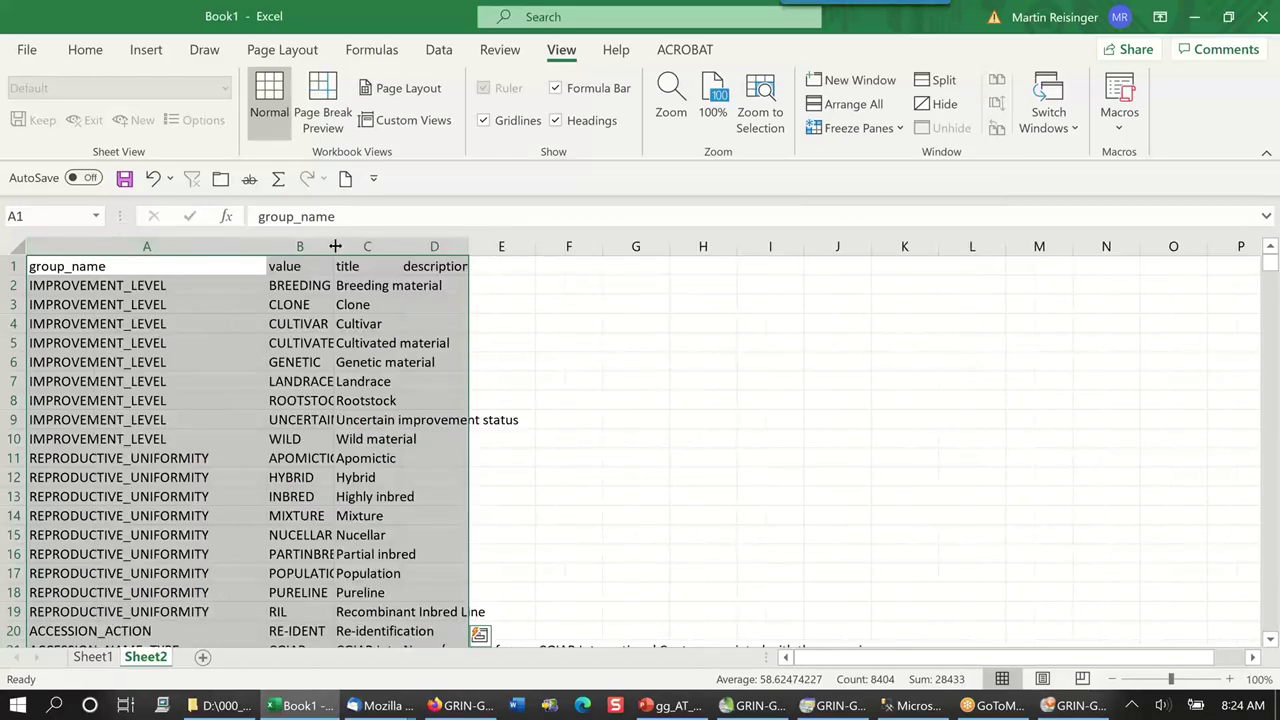
double_click(335, 246)
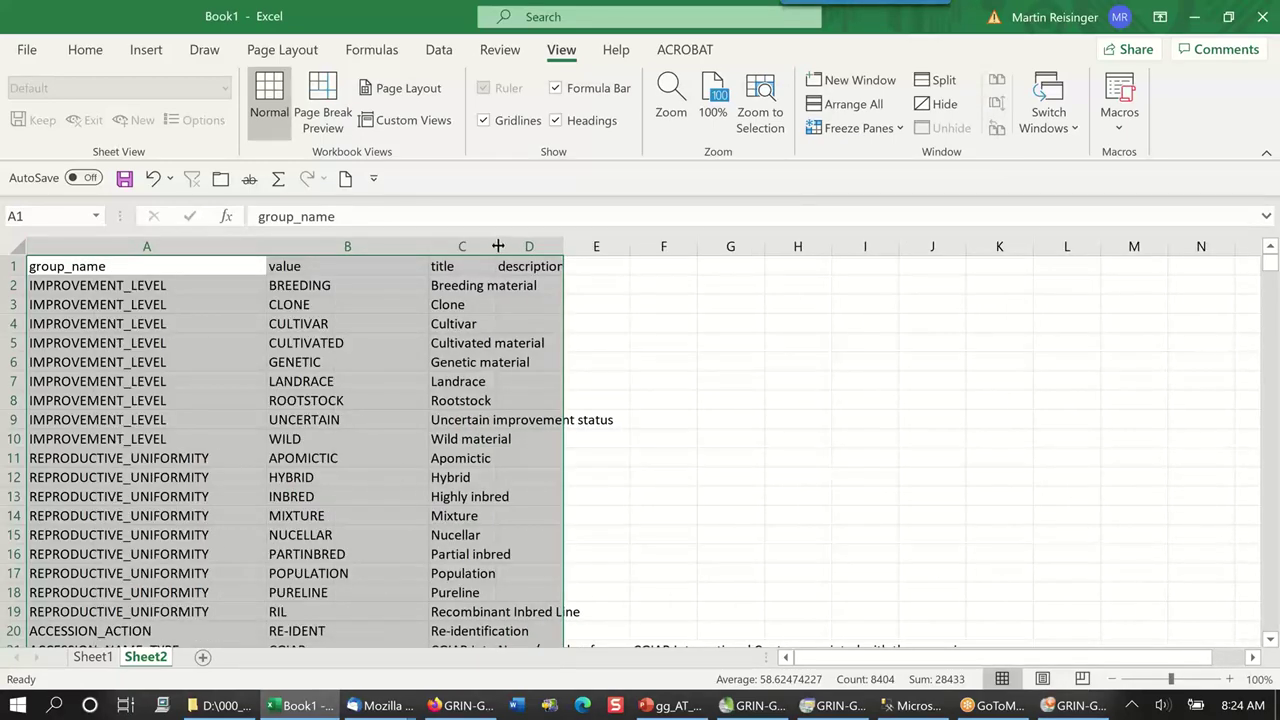
double_click(497, 246)
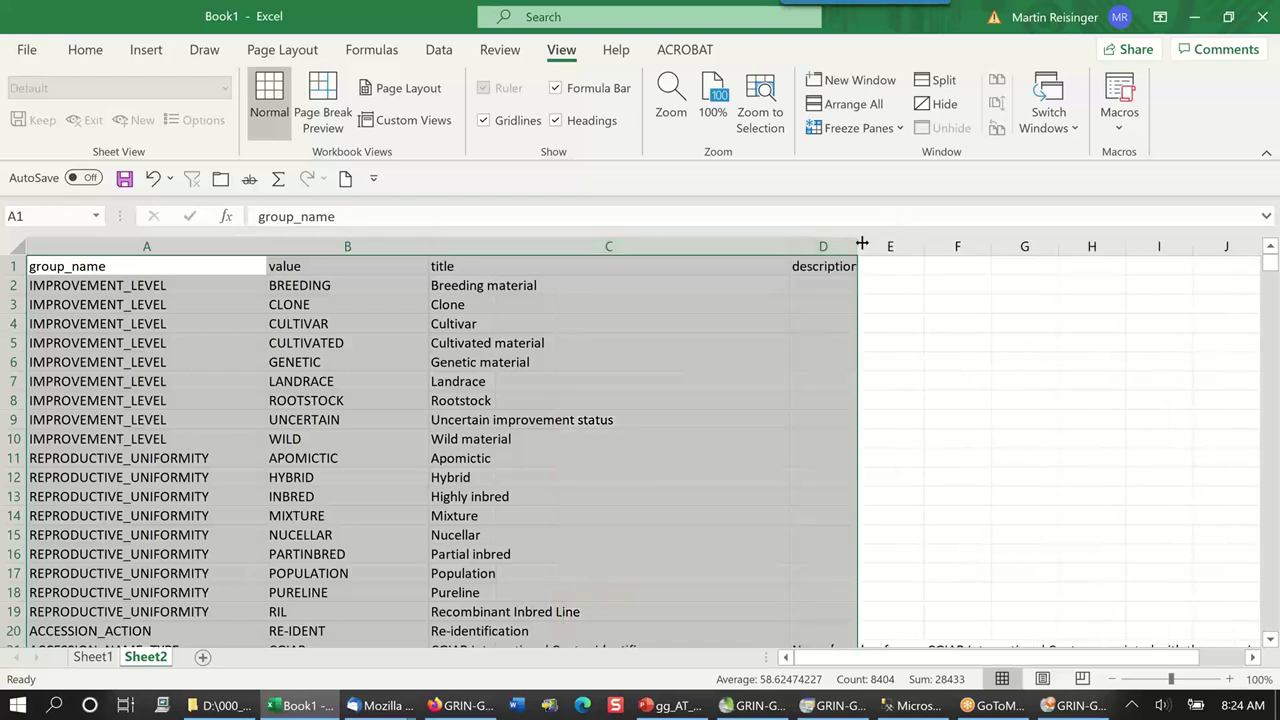
left_click_drag(860, 245, 957, 246)
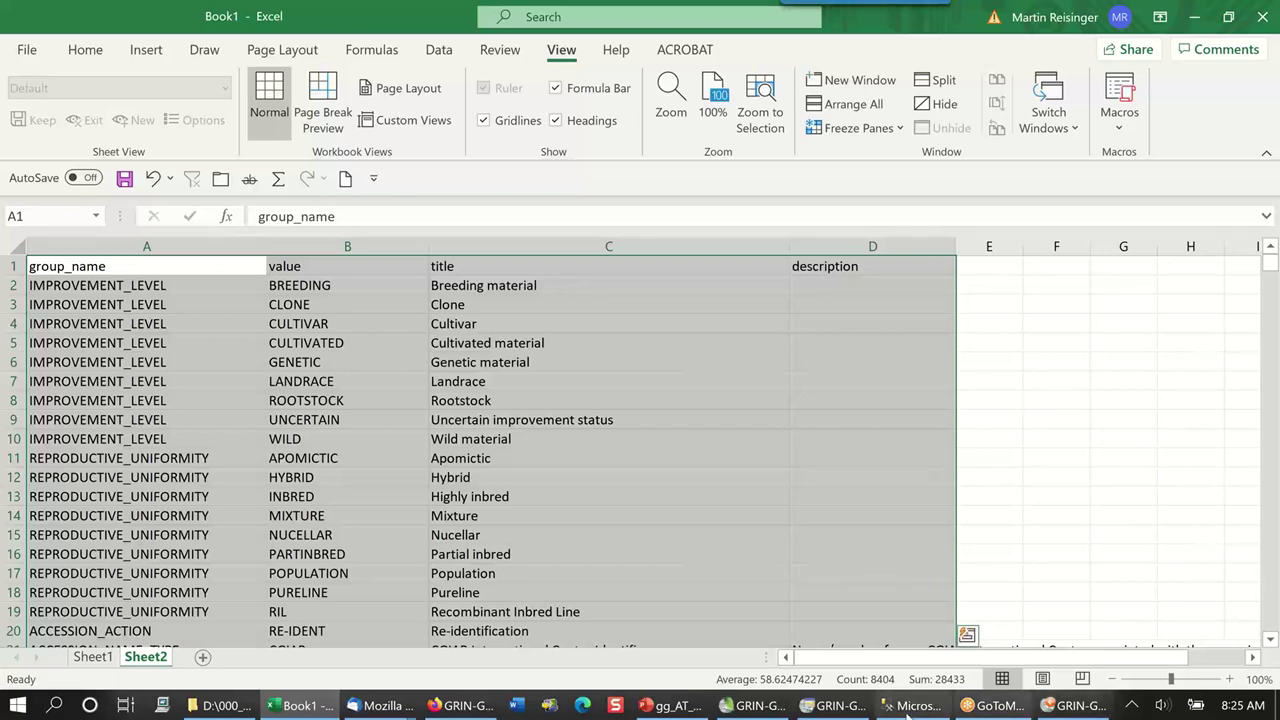
left_click(831, 706)
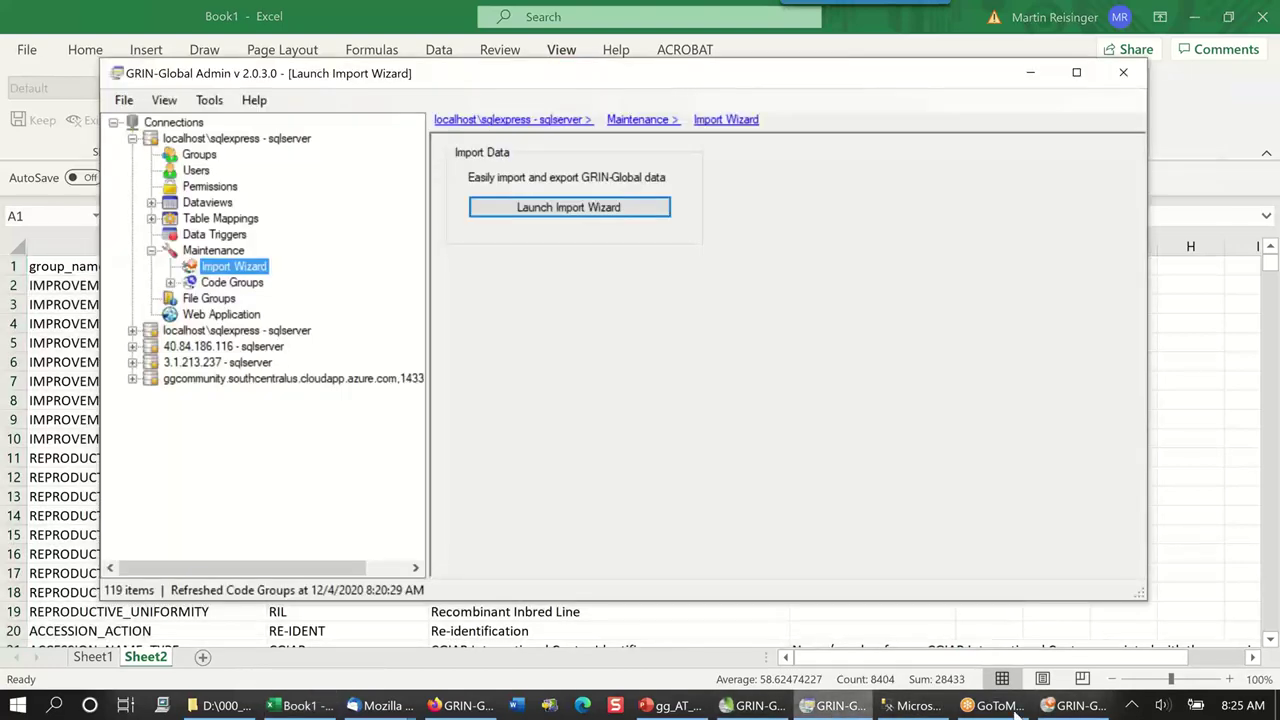
- Show the Features slide, relaunch the Import Wizard, quit the .NET error, close Admin
left_click(662, 707)
key("Page_Down")
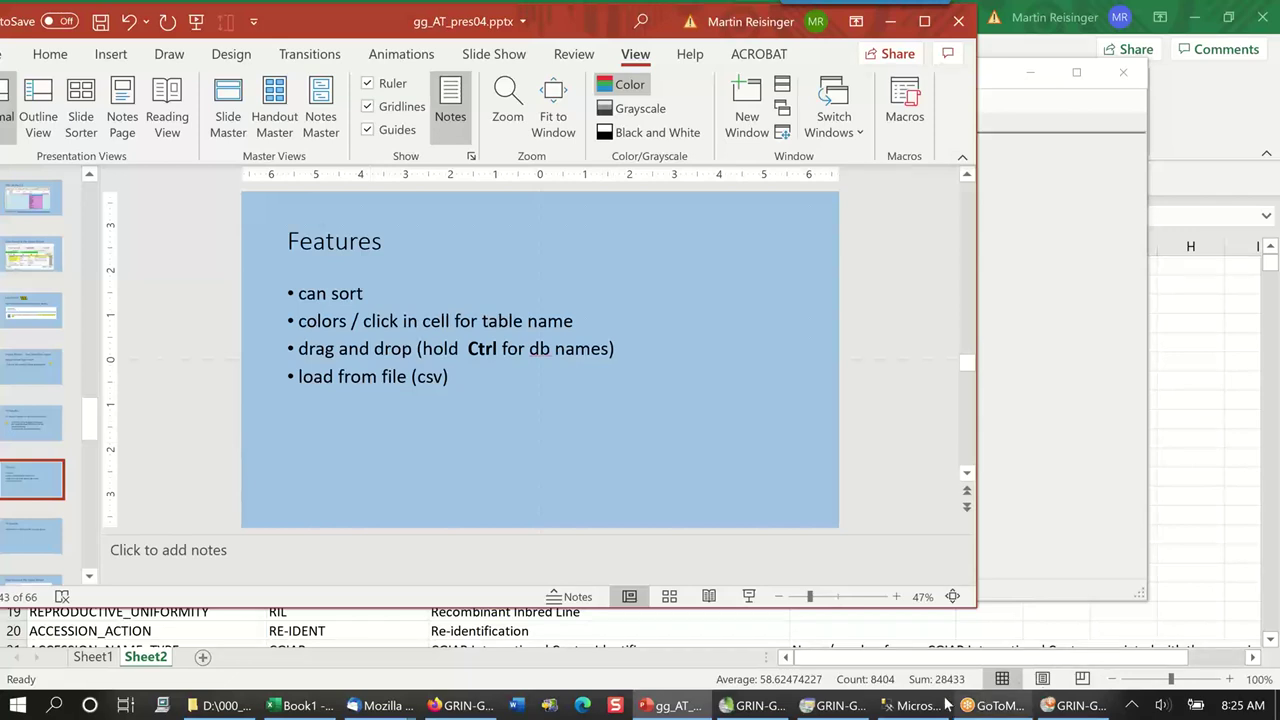
left_click(835, 706)
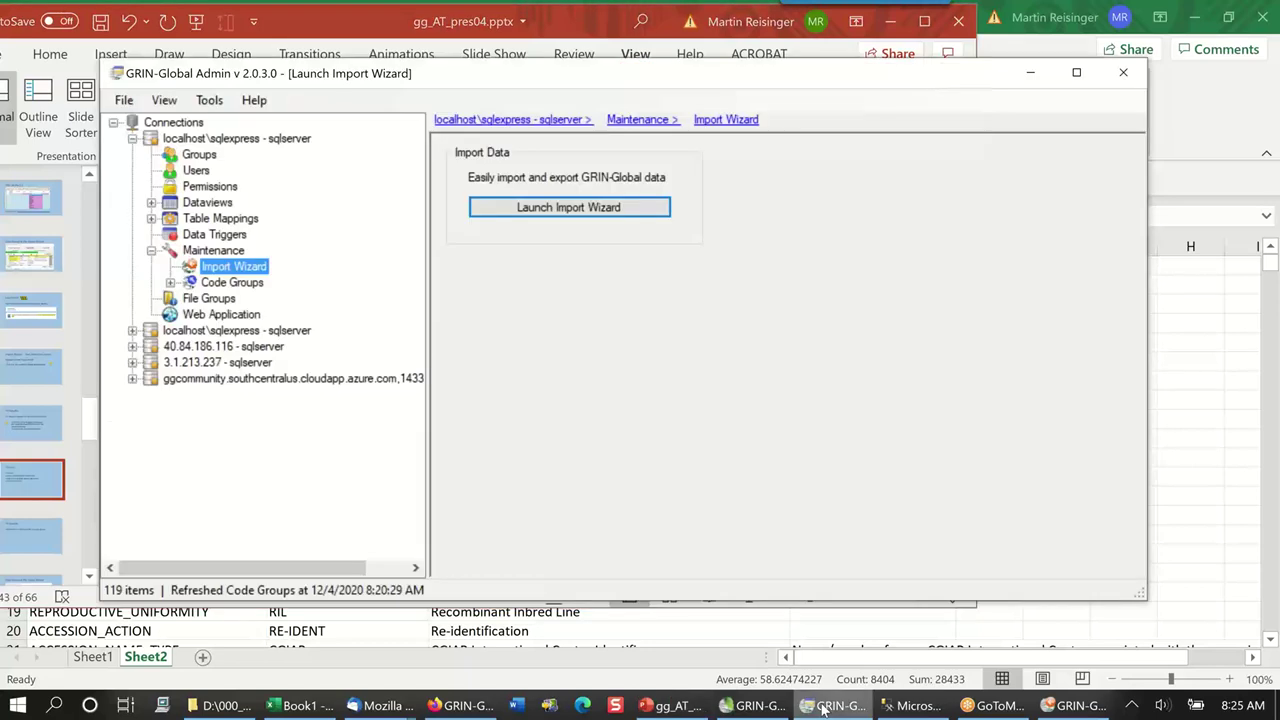
left_click(581, 208)
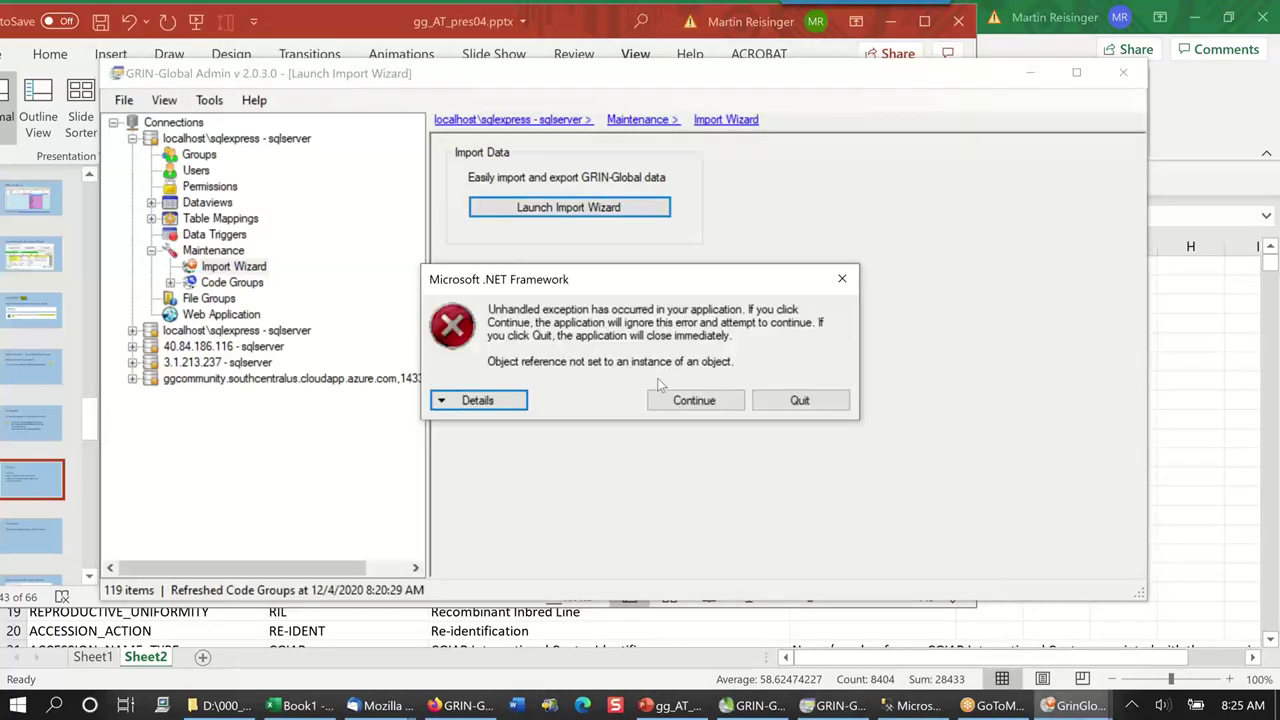
left_click(786, 402)
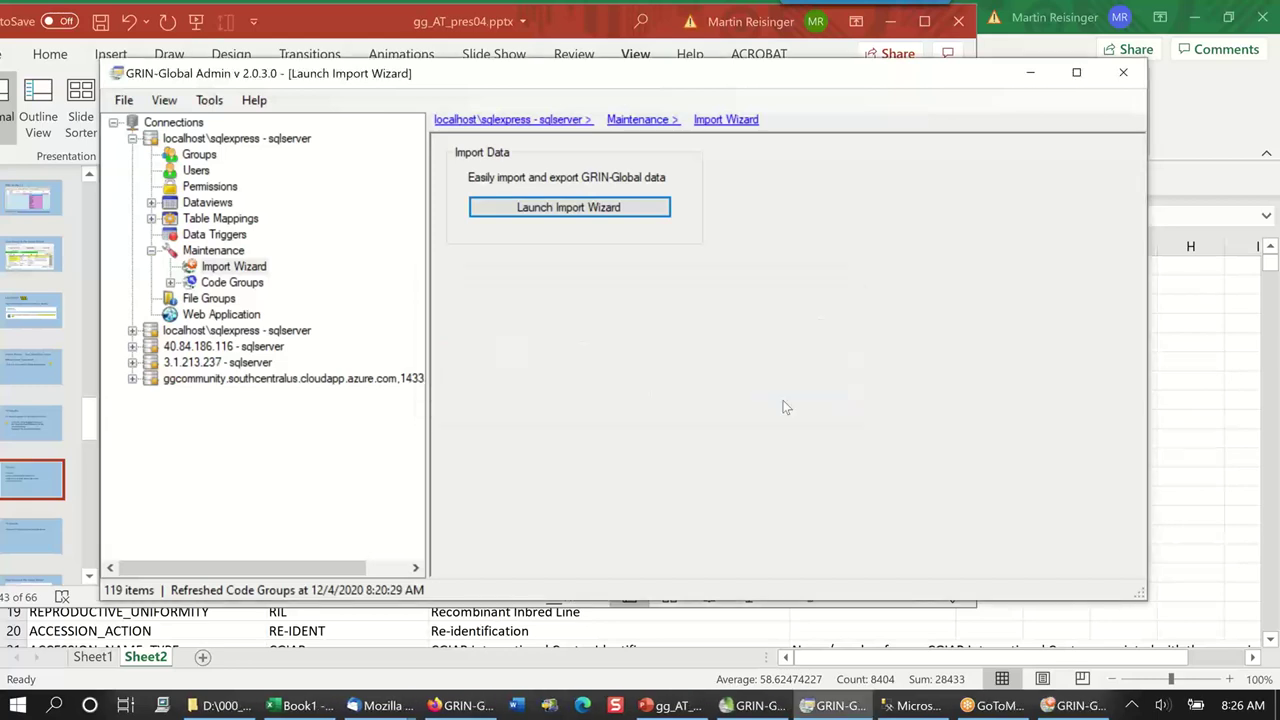
left_click(1124, 76)
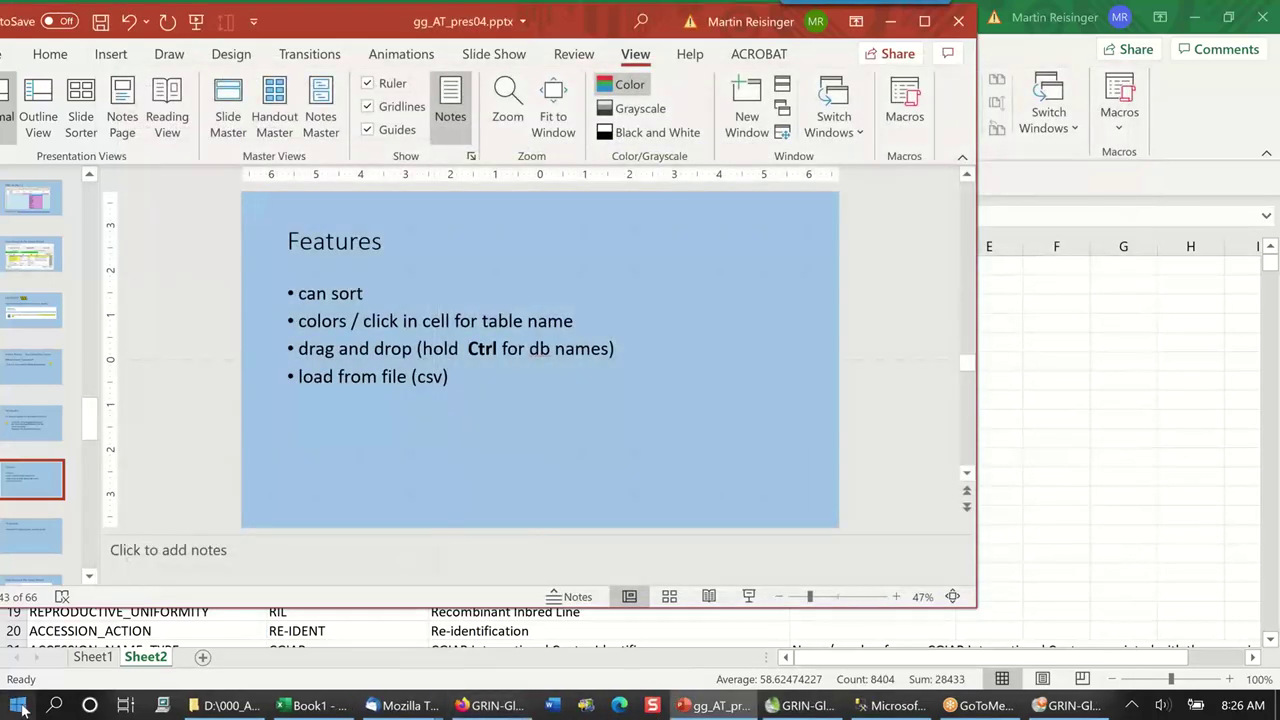
- Restart GRIN-Global Admin and open the Import Wizard under Maintenance
key("super")
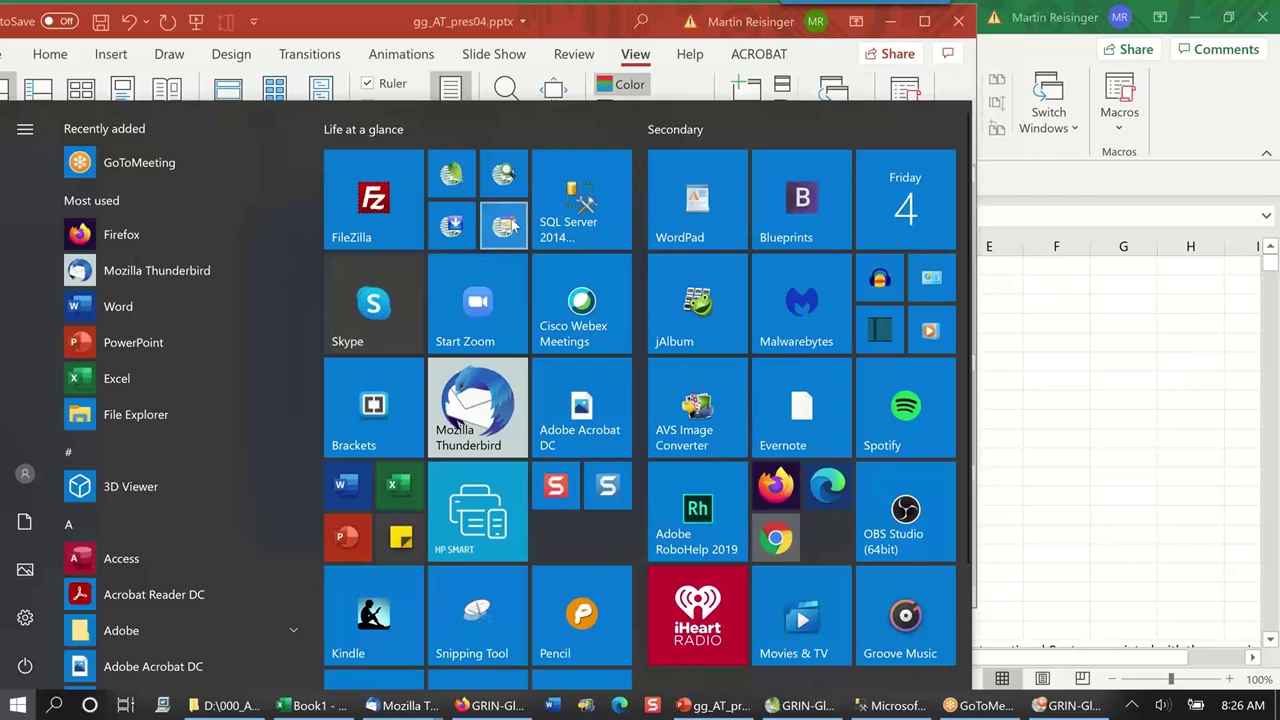
left_click(506, 225)
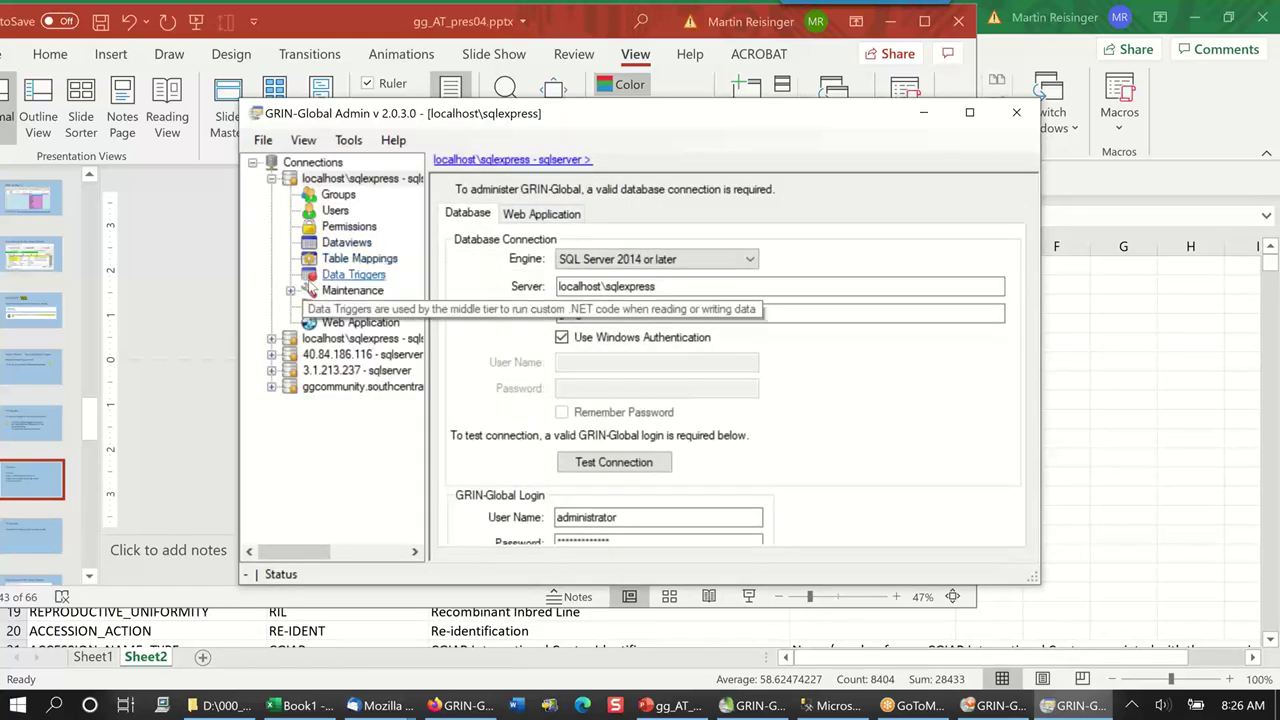
left_click(290, 291)
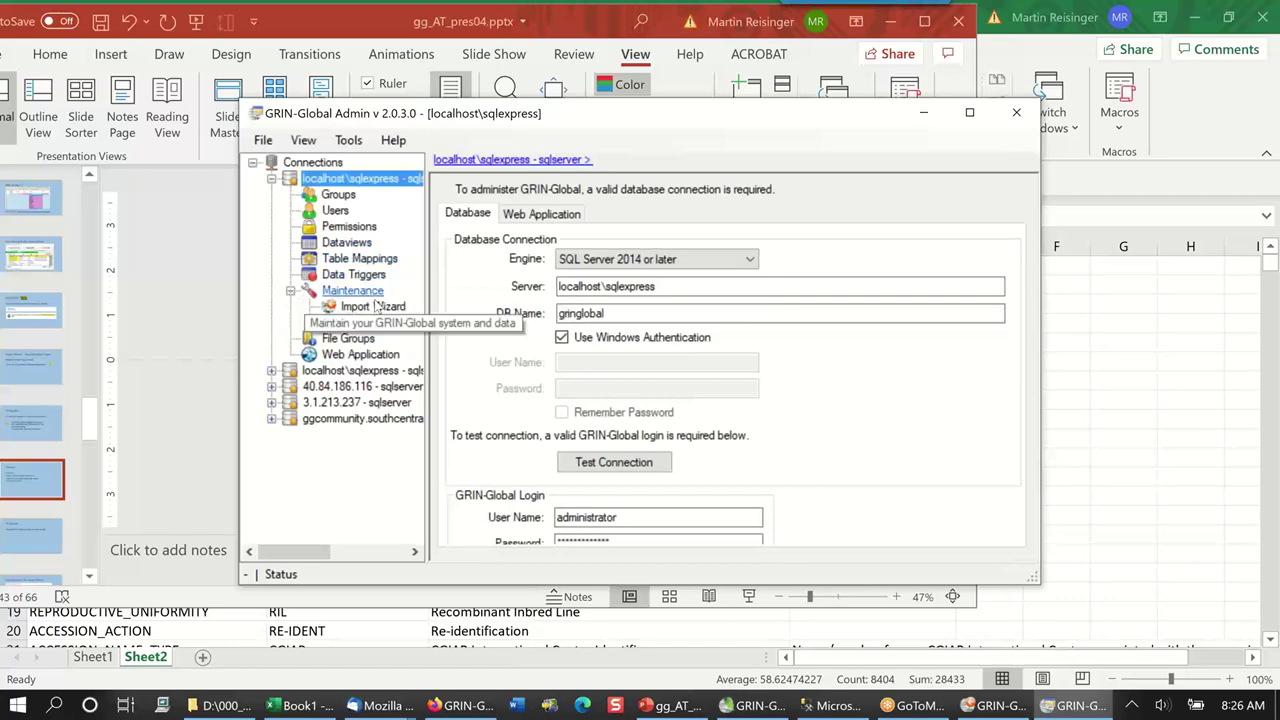
left_click(389, 312)
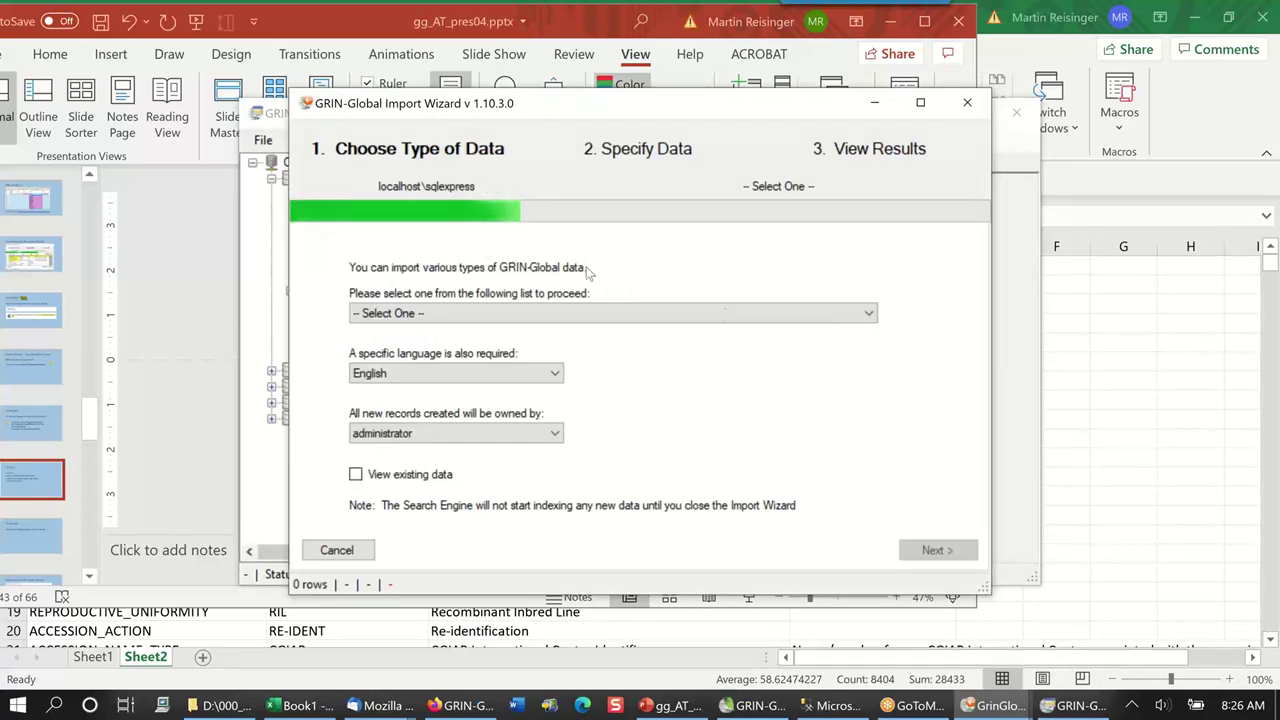
- Choose 01 - Code Groups and Code Values with existing data and reach Specify Data
left_click(772, 312)
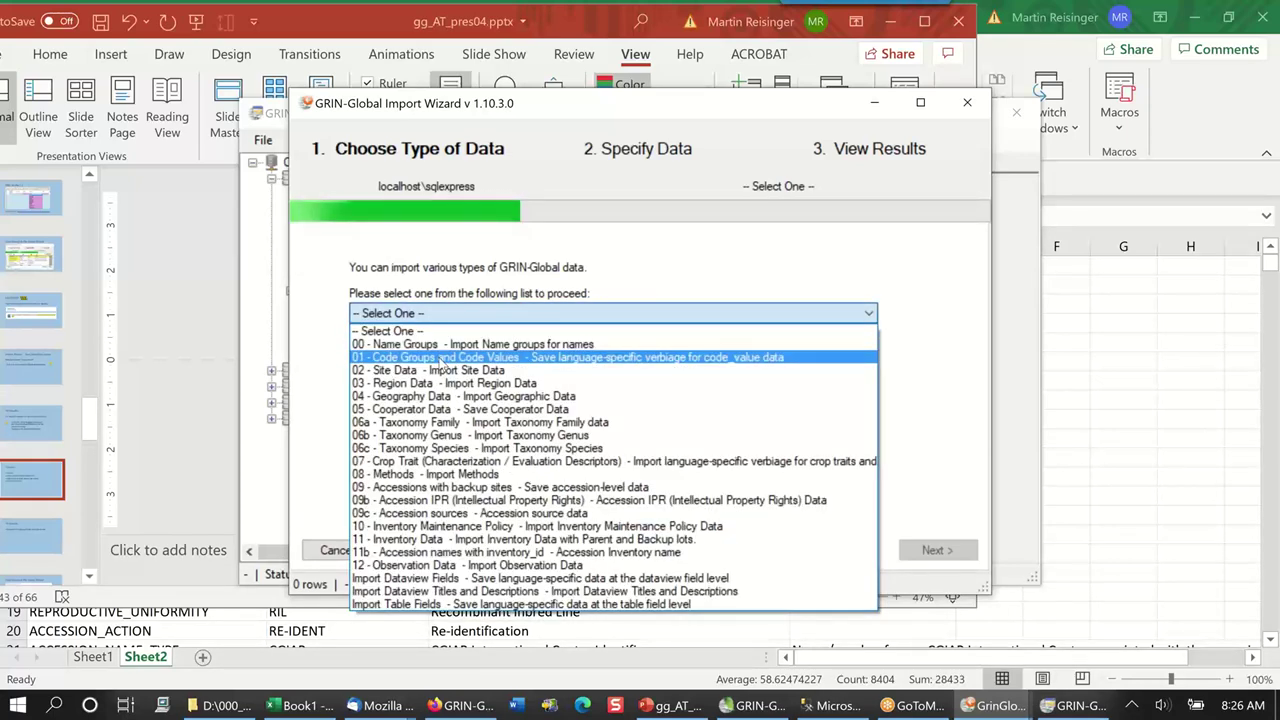
left_click(440, 357)
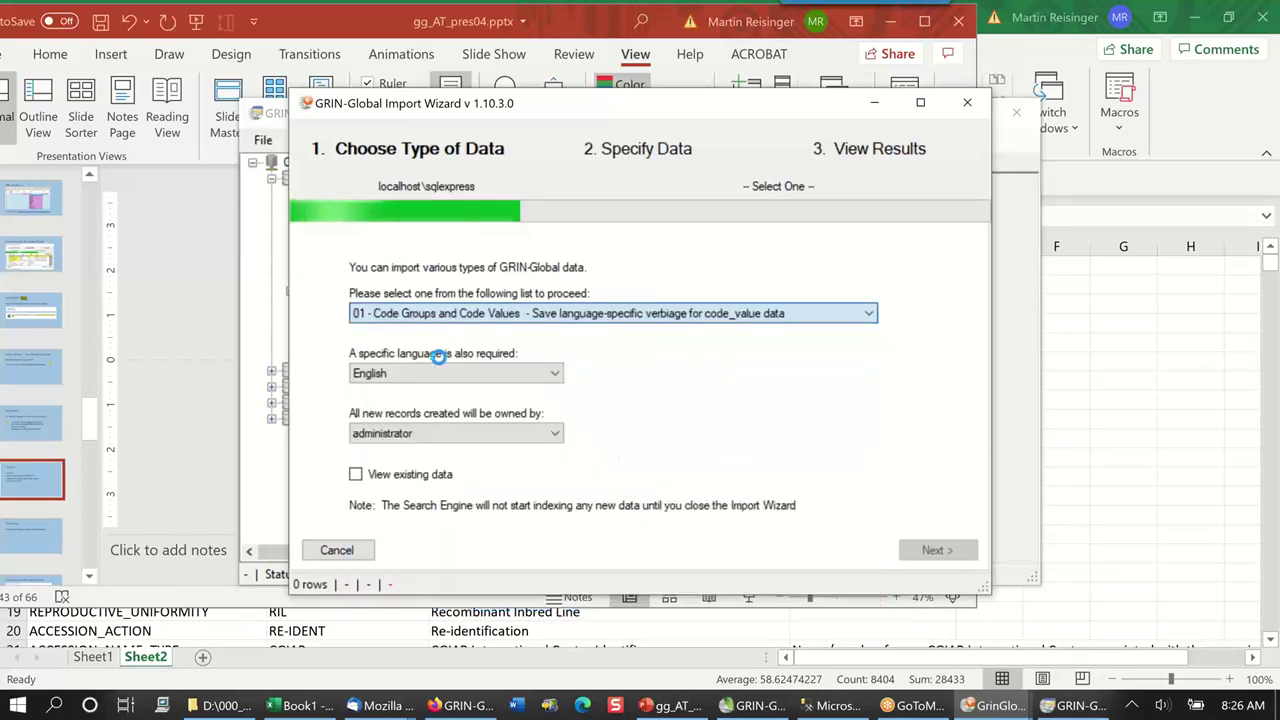
left_click(355, 475)
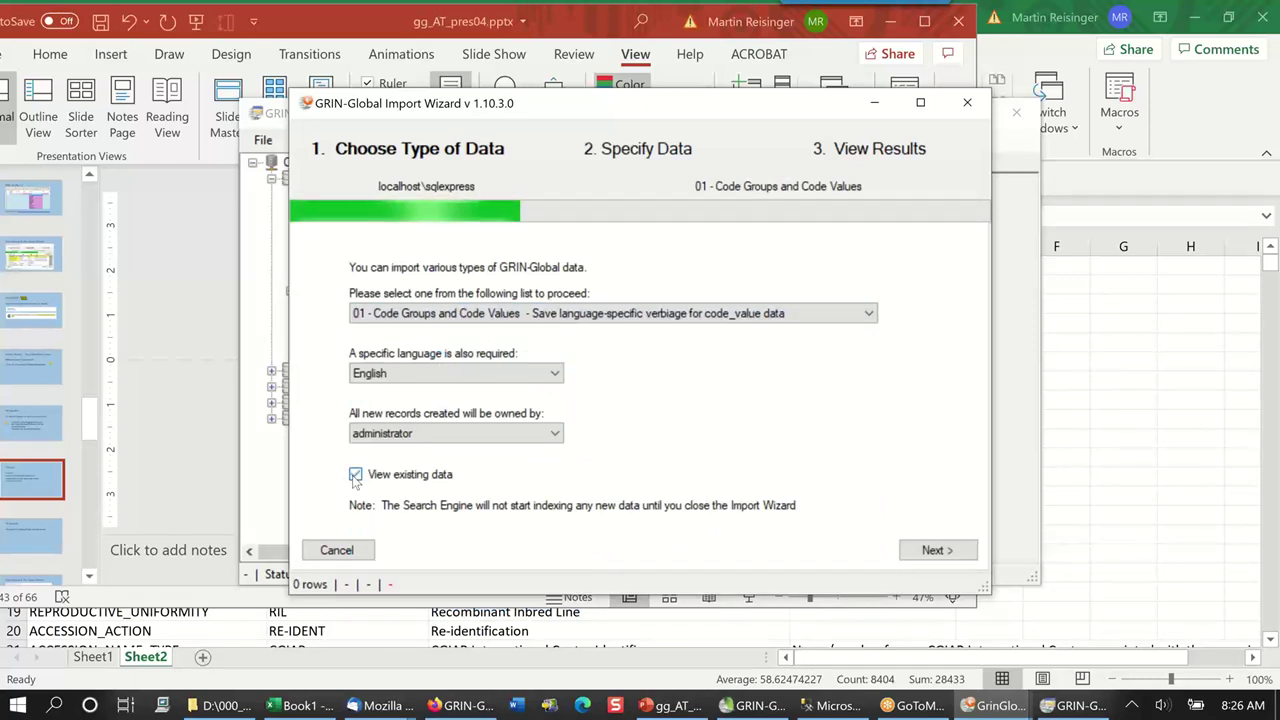
left_click(937, 551)
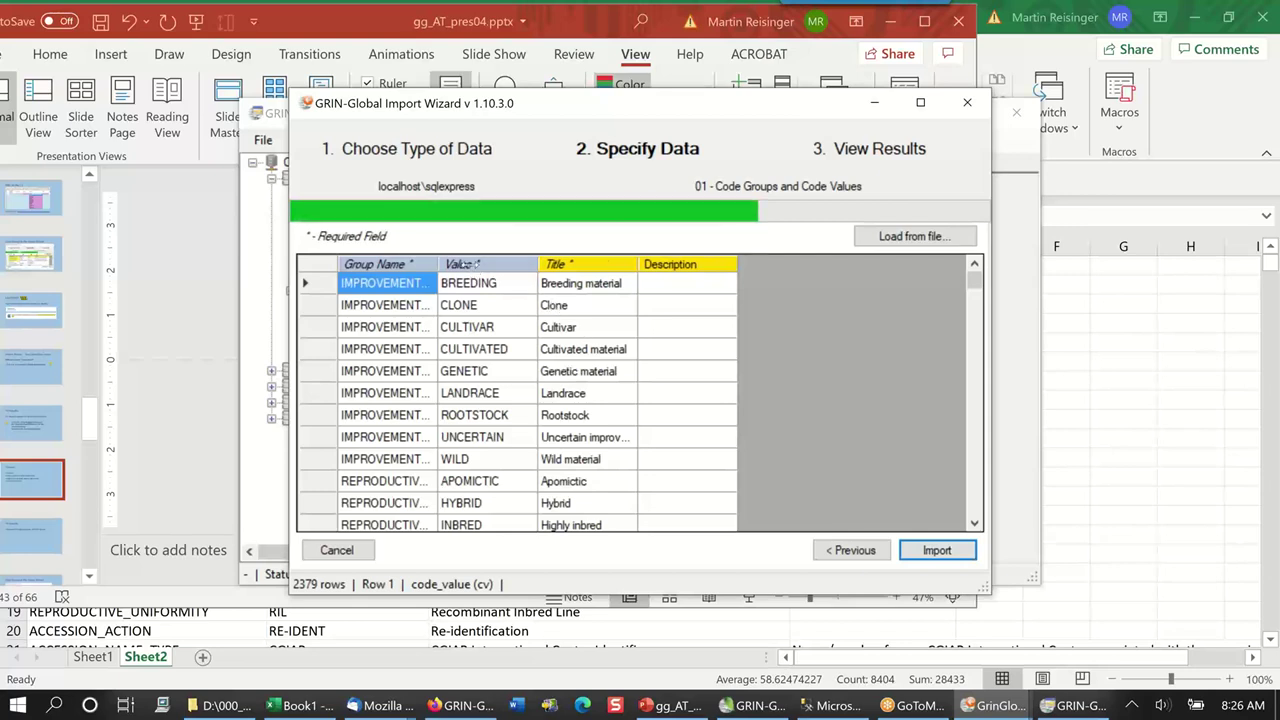
left_click_drag(437, 264, 459, 264)
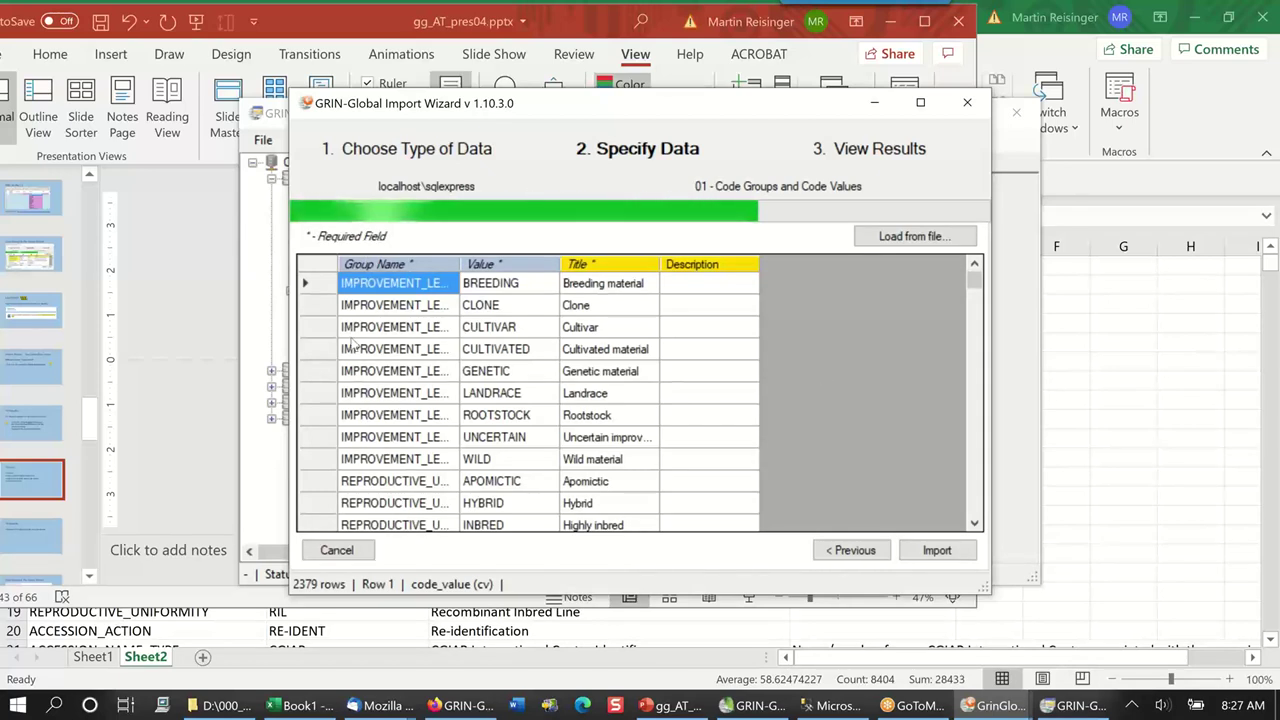
left_click(420, 327)
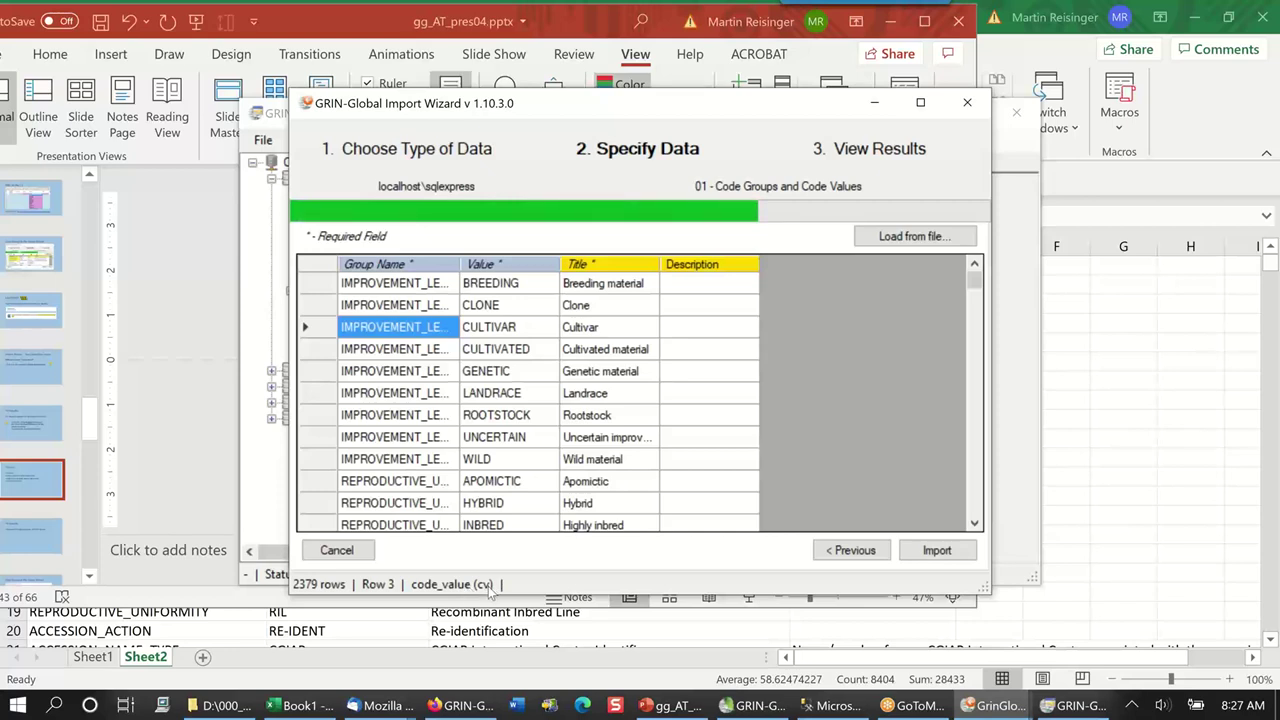
key("Right")
key("Right")
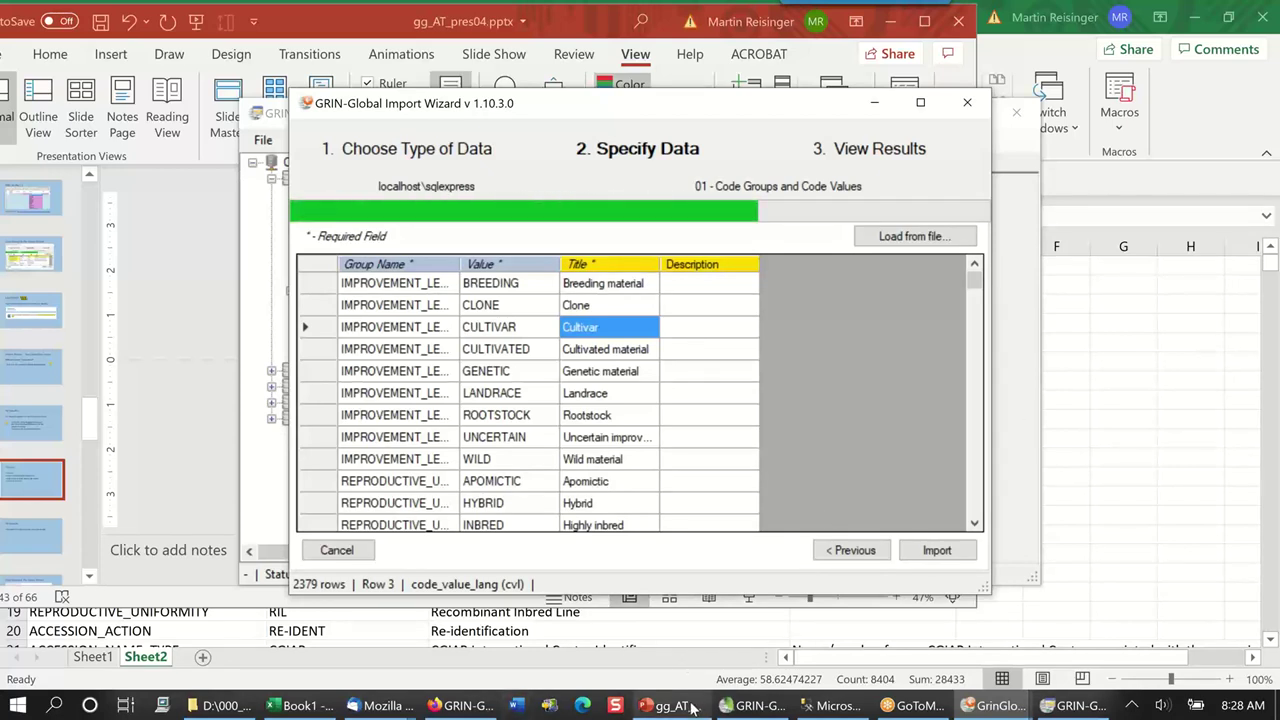
mouse_move(672, 705)
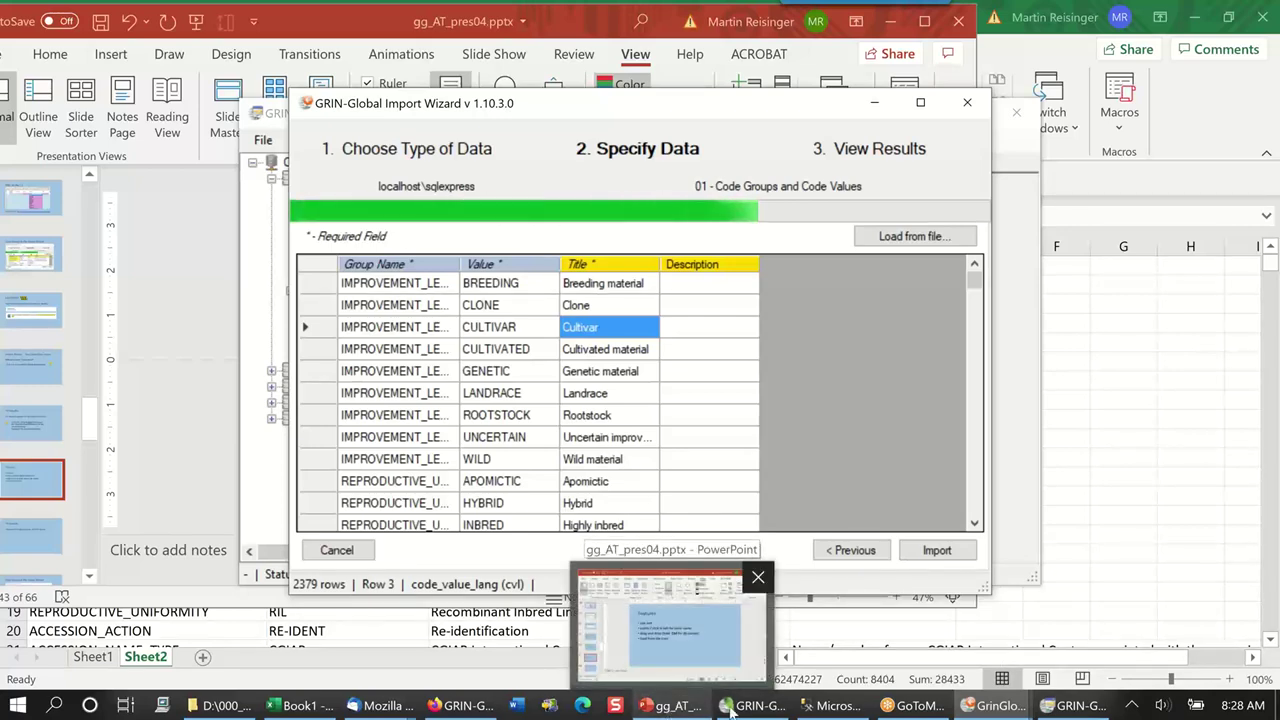
- Cancel the unsaved new accession row in the Curator Tool and launch the Search Tool
left_click(722, 632)
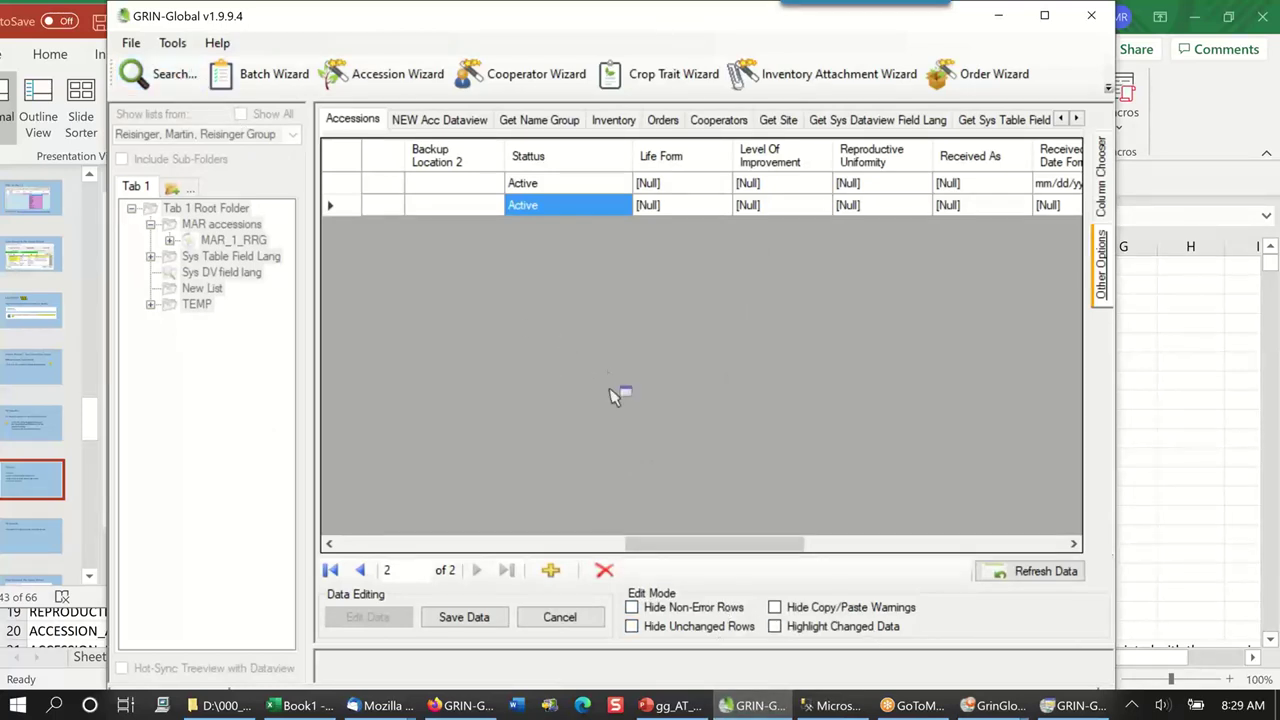
left_click(561, 617)
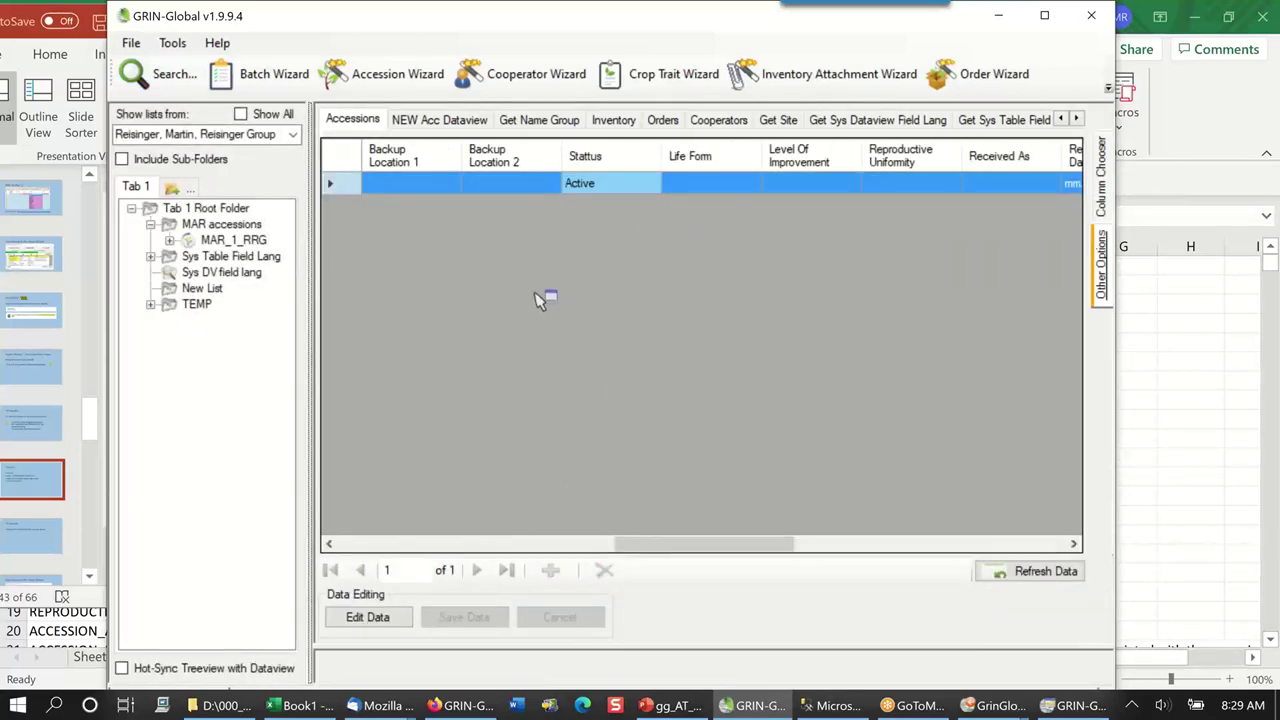
left_click(180, 78)
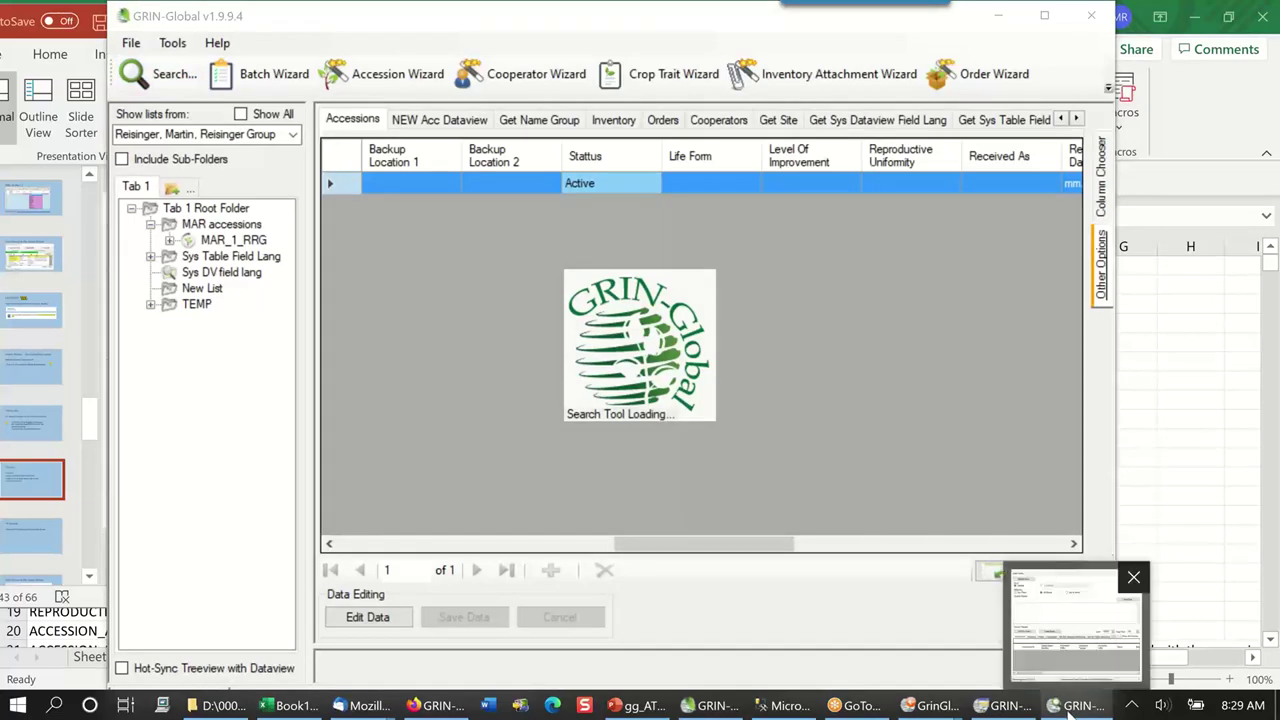
left_click(1068, 707)
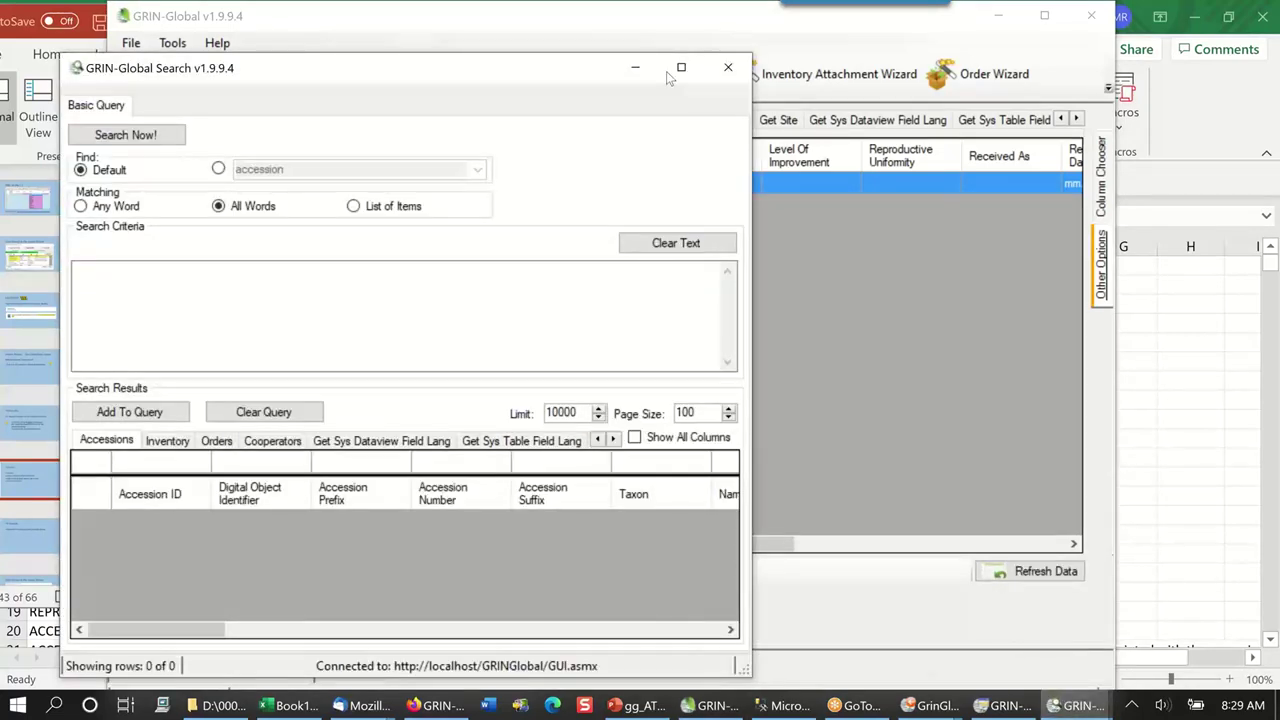
- Search accessions with Accession ID '%', retrieving the single match MAR 1 RRG Humulus lupulus
left_click_drag(670, 78, 944, 74)
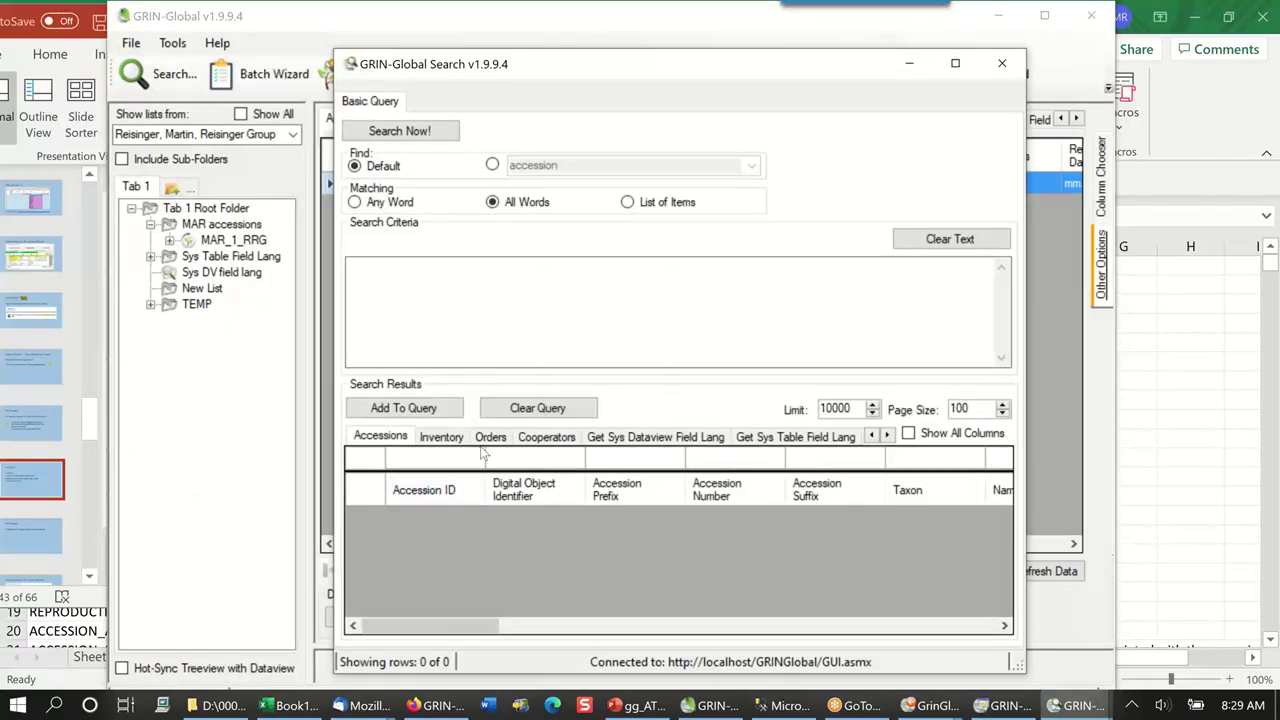
left_click(408, 457)
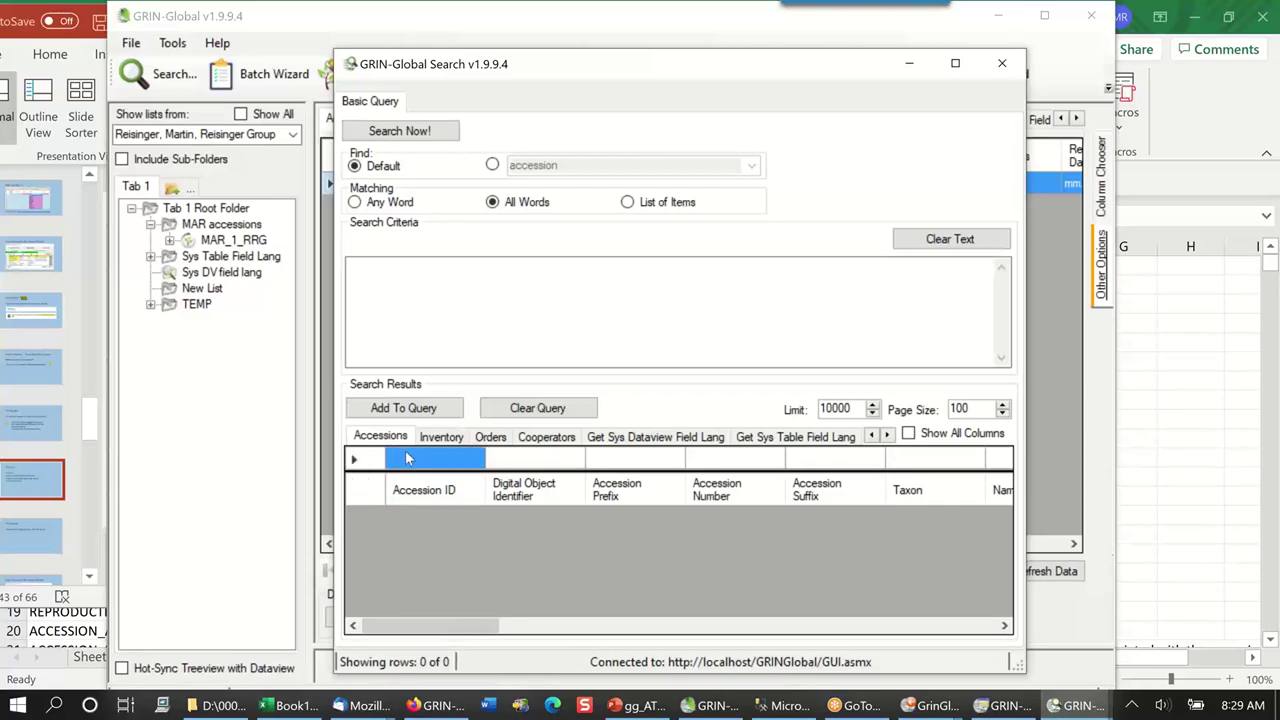
type("%")
left_click(427, 409)
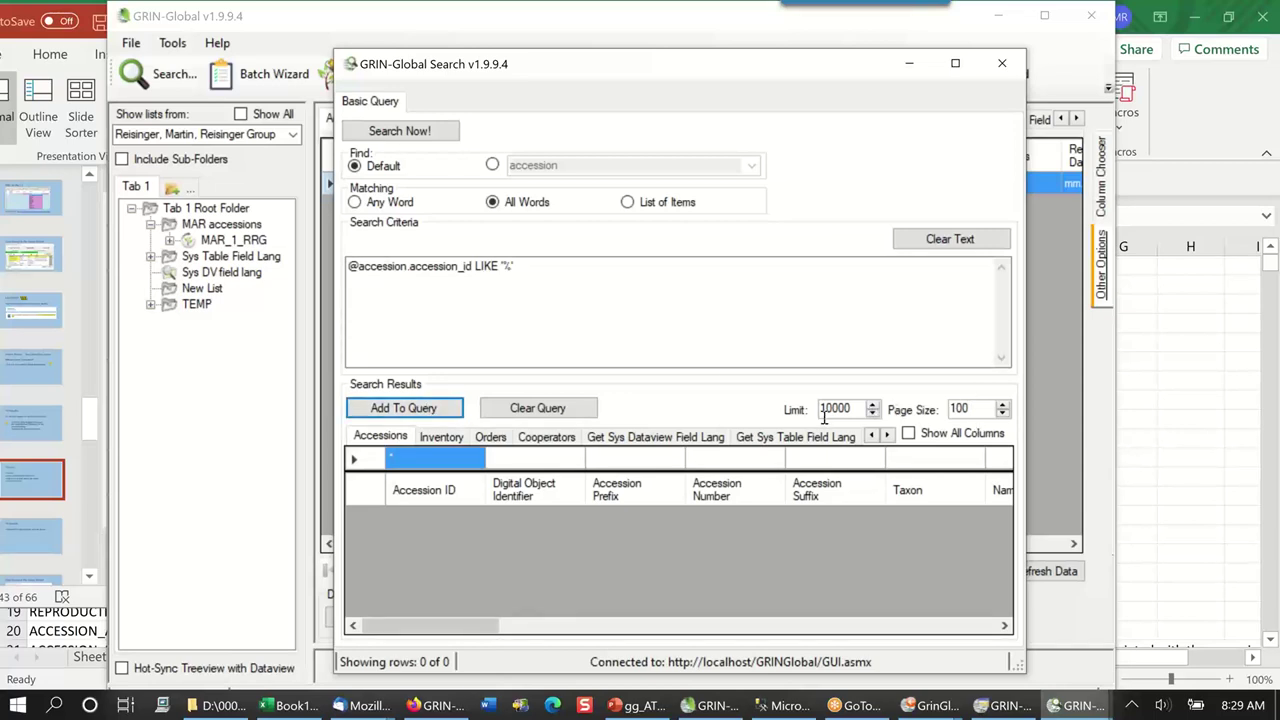
left_click(400, 131)
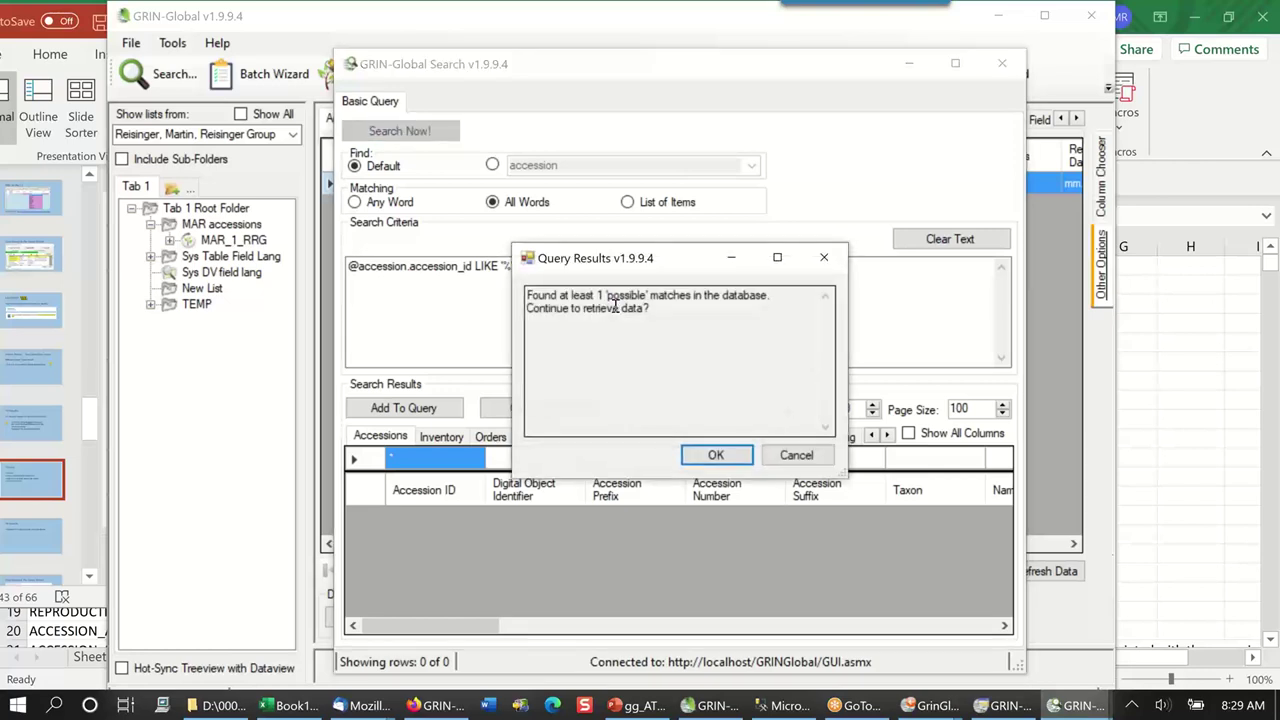
left_click(716, 455)
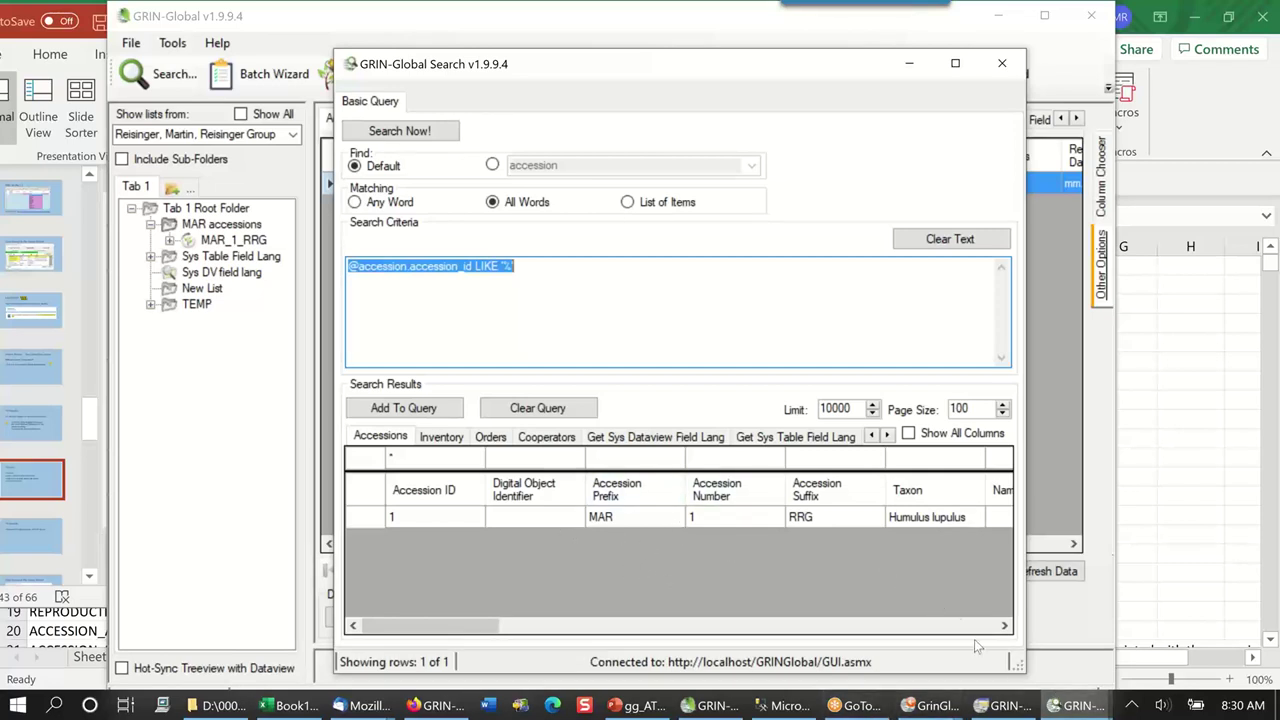
left_click(938, 705)
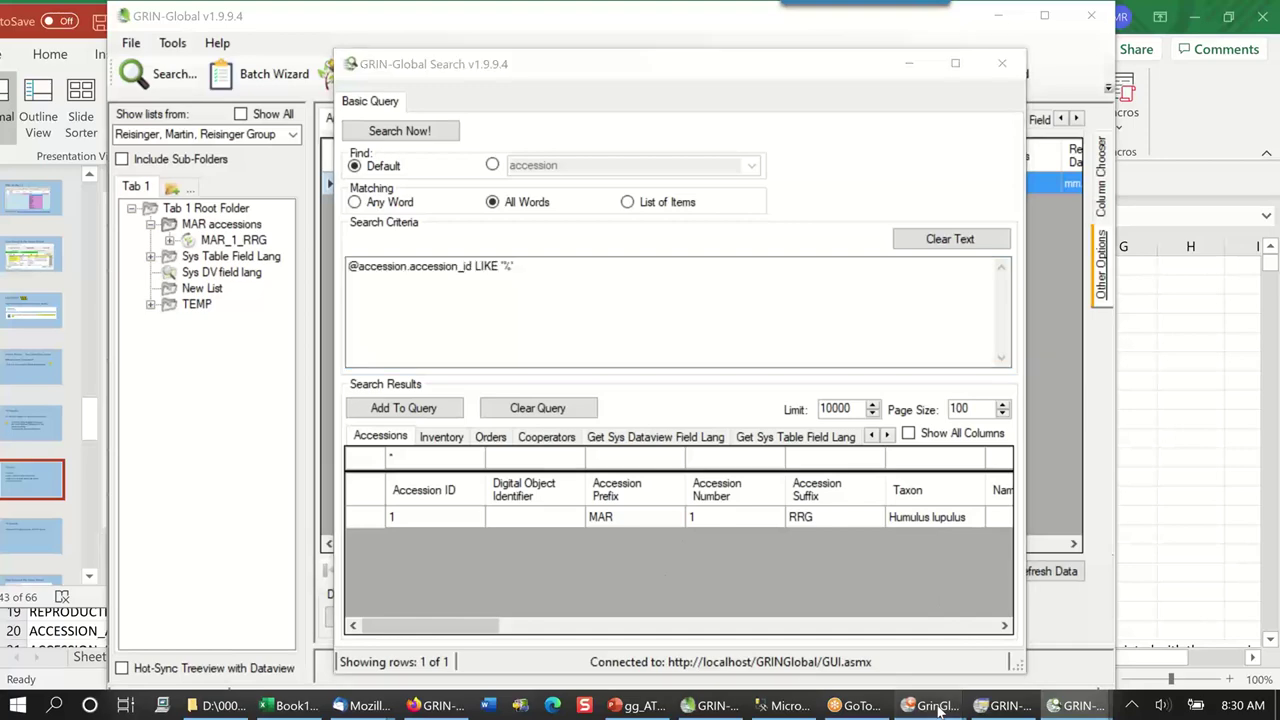
- Go back in the Import Wizard, switch the data type to 09 - Accessions with backup sites, and advance
left_click(988, 614)
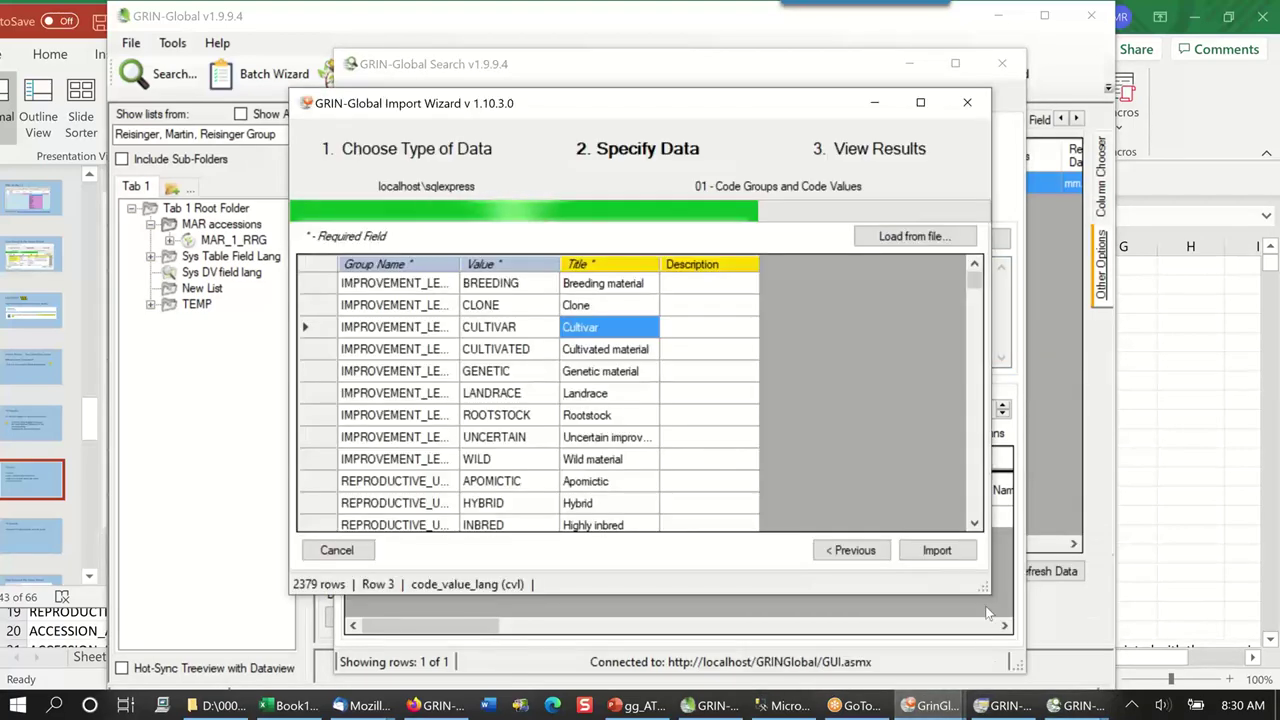
left_click(836, 558)
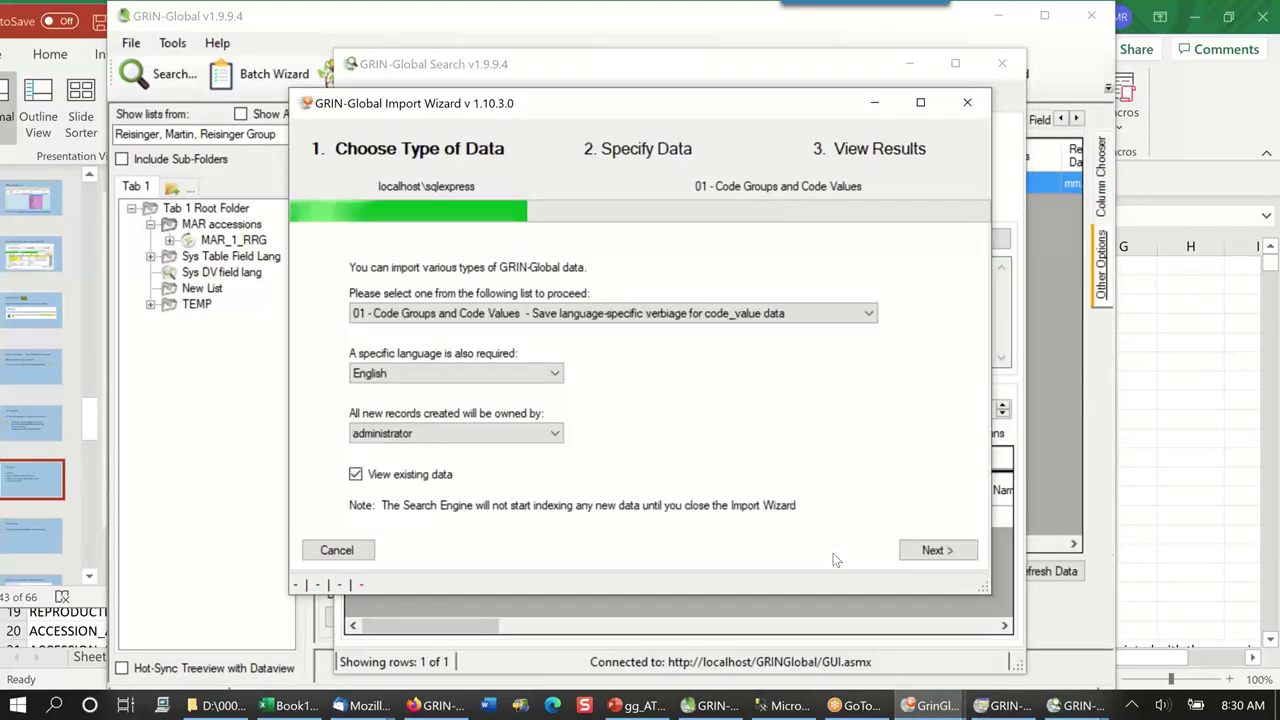
left_click(871, 313)
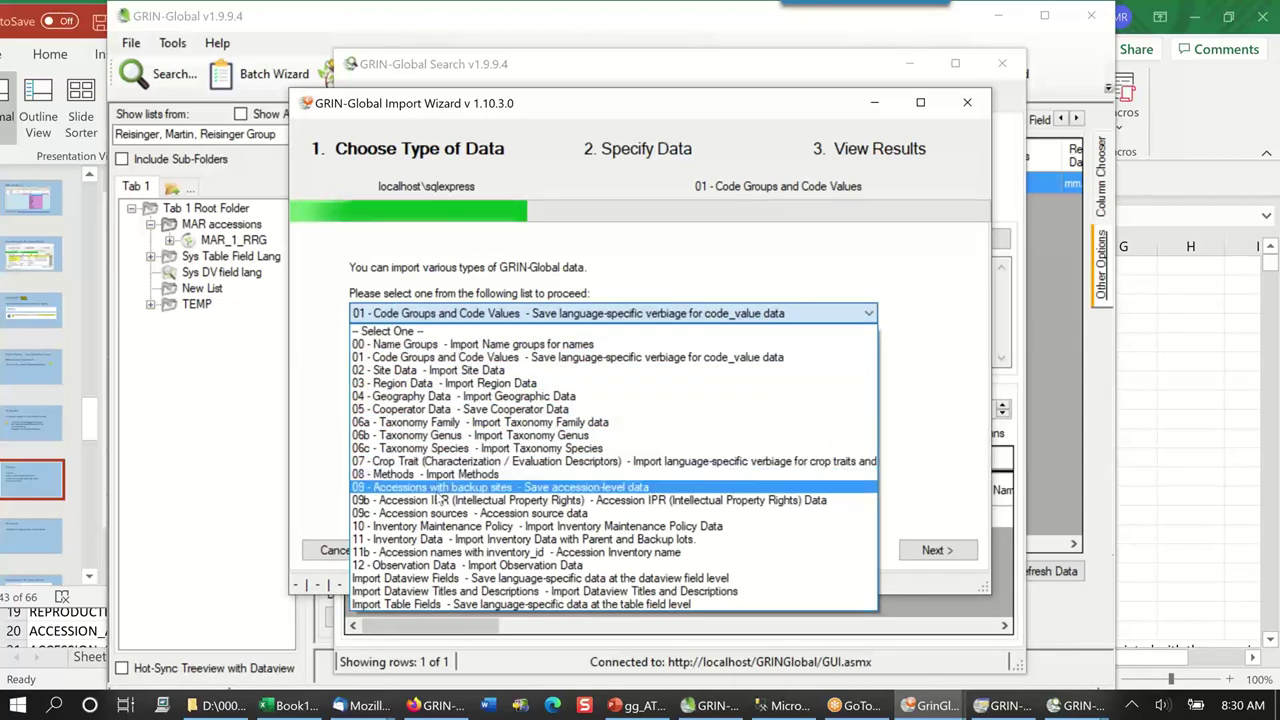
left_click(436, 487)
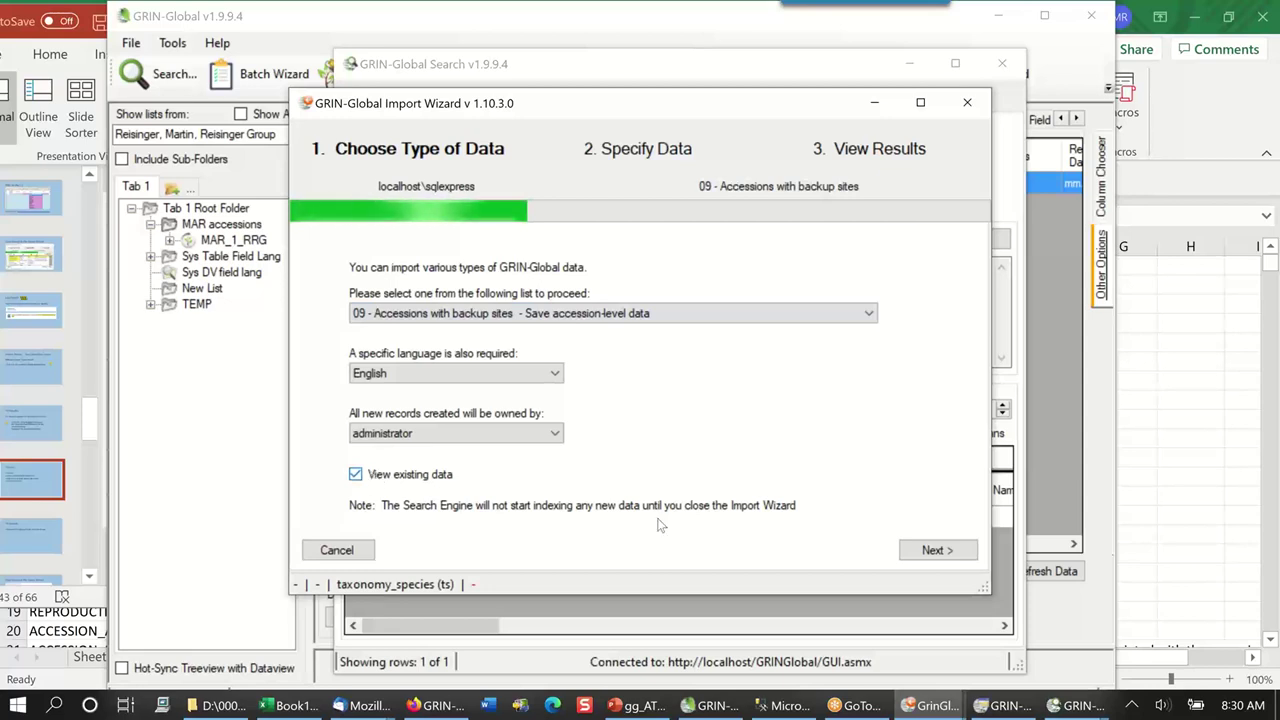
left_click(945, 550)
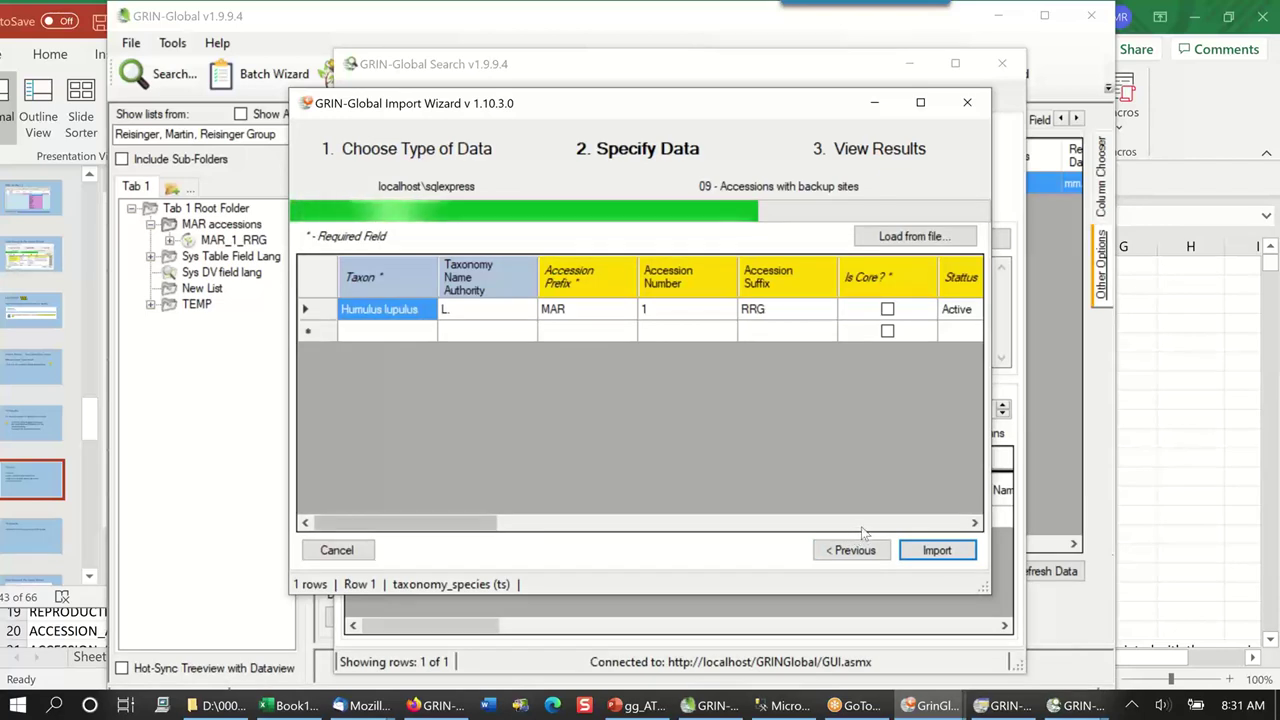
- Load 09_accession.csv from the exercise data folder into the wizard's accession grid
left_click(915, 236)
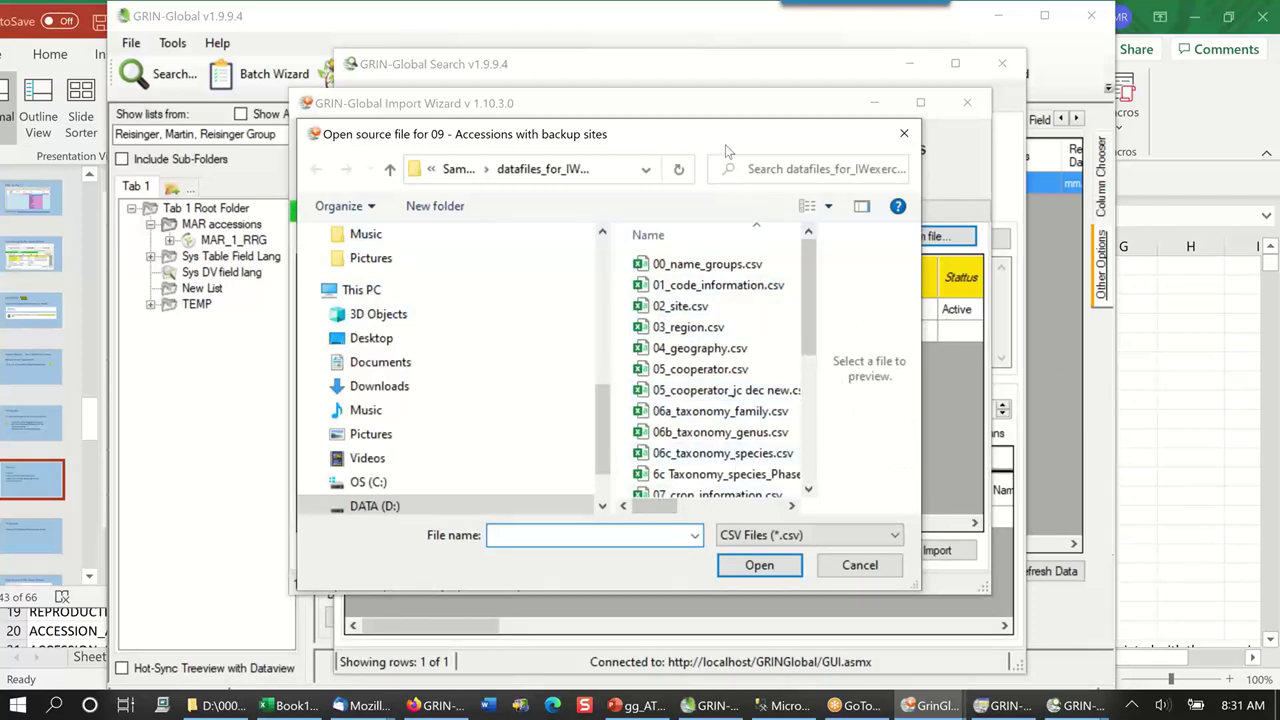
left_click_drag(655, 142, 468, 104)
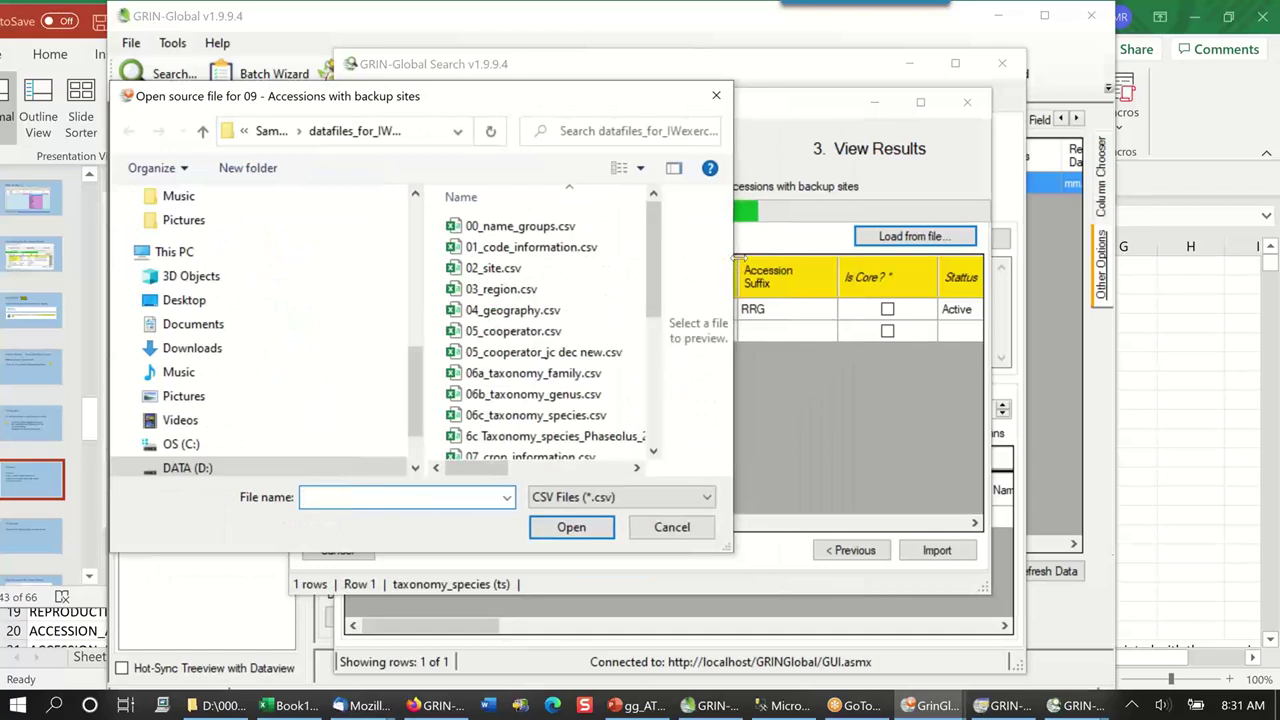
left_click_drag(737, 257, 1036, 257)
scroll(712, 370, "down", 3)
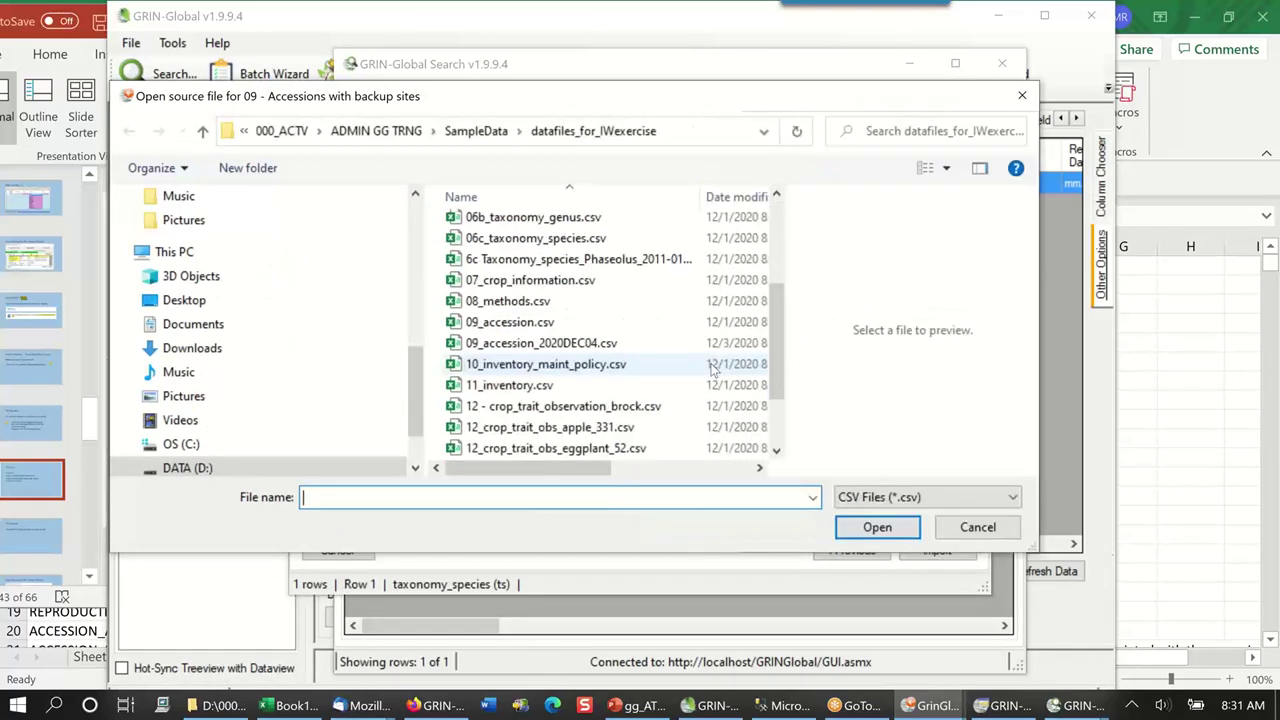
left_click(537, 326)
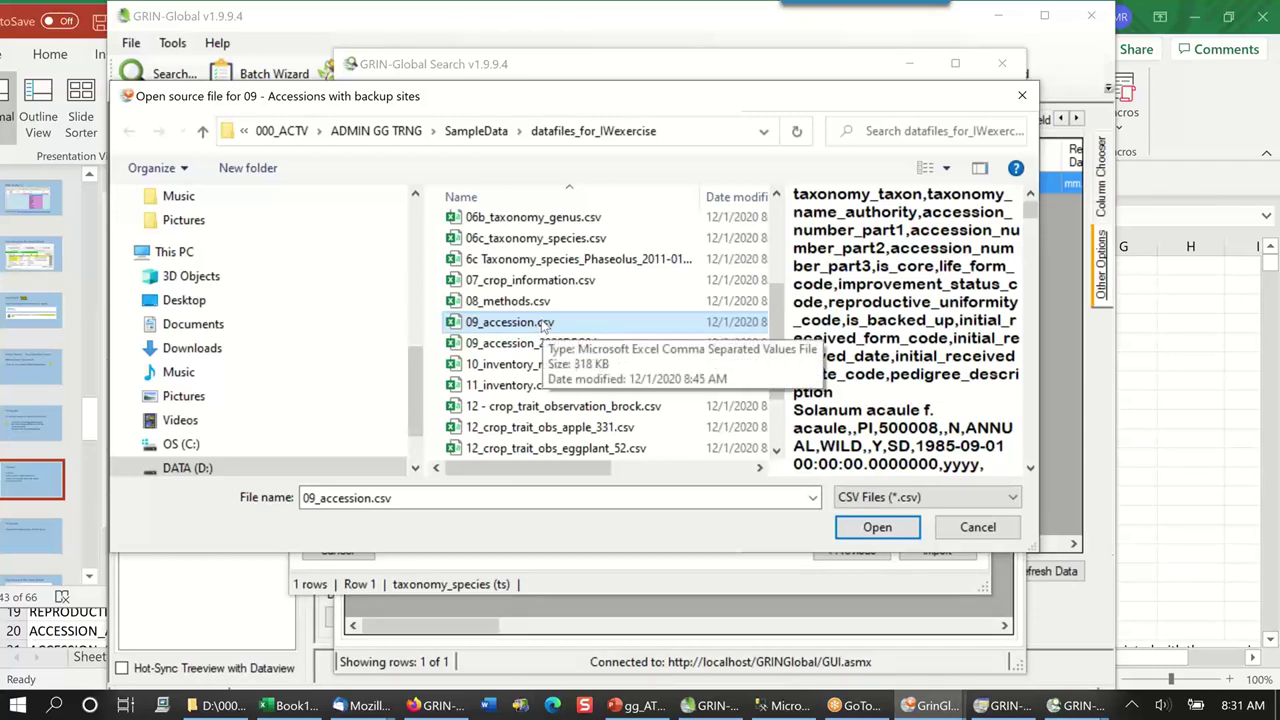
left_click(877, 527)
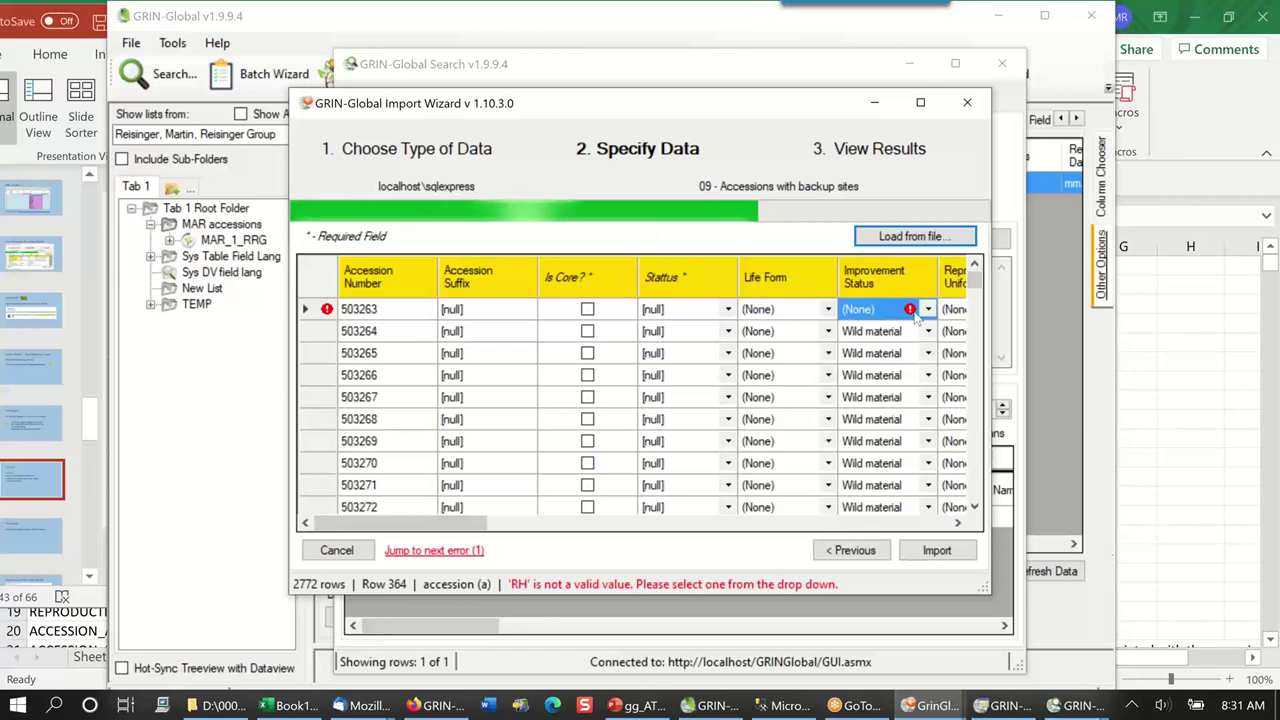
- Set row 503263's invalid Improvement Status to Wild material
mouse_move(915, 316)
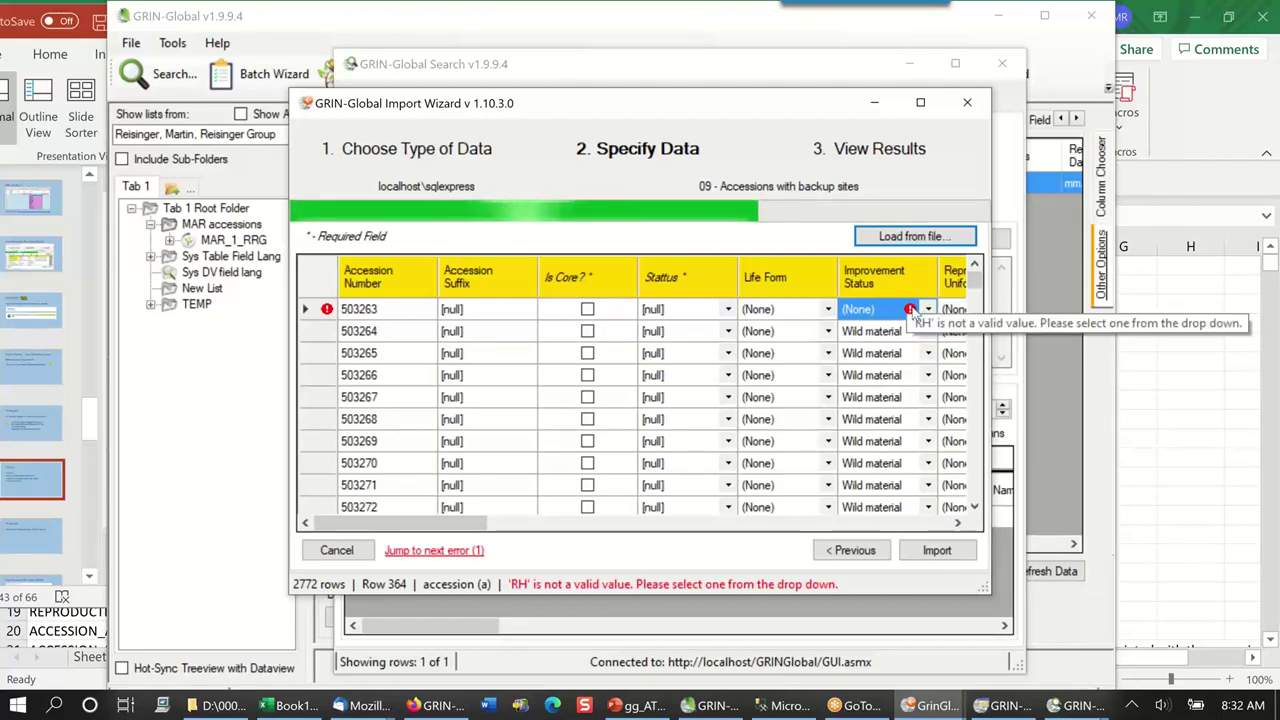
left_click(913, 312)
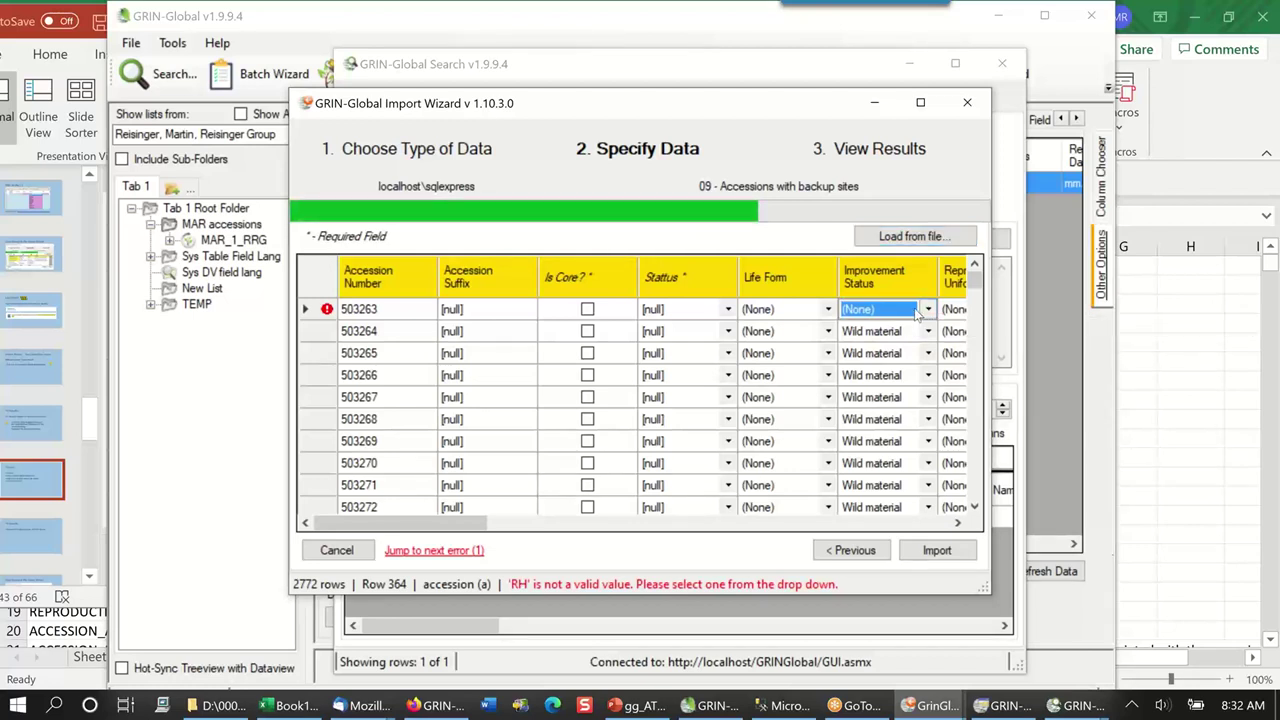
scroll(913, 312, "down", 1)
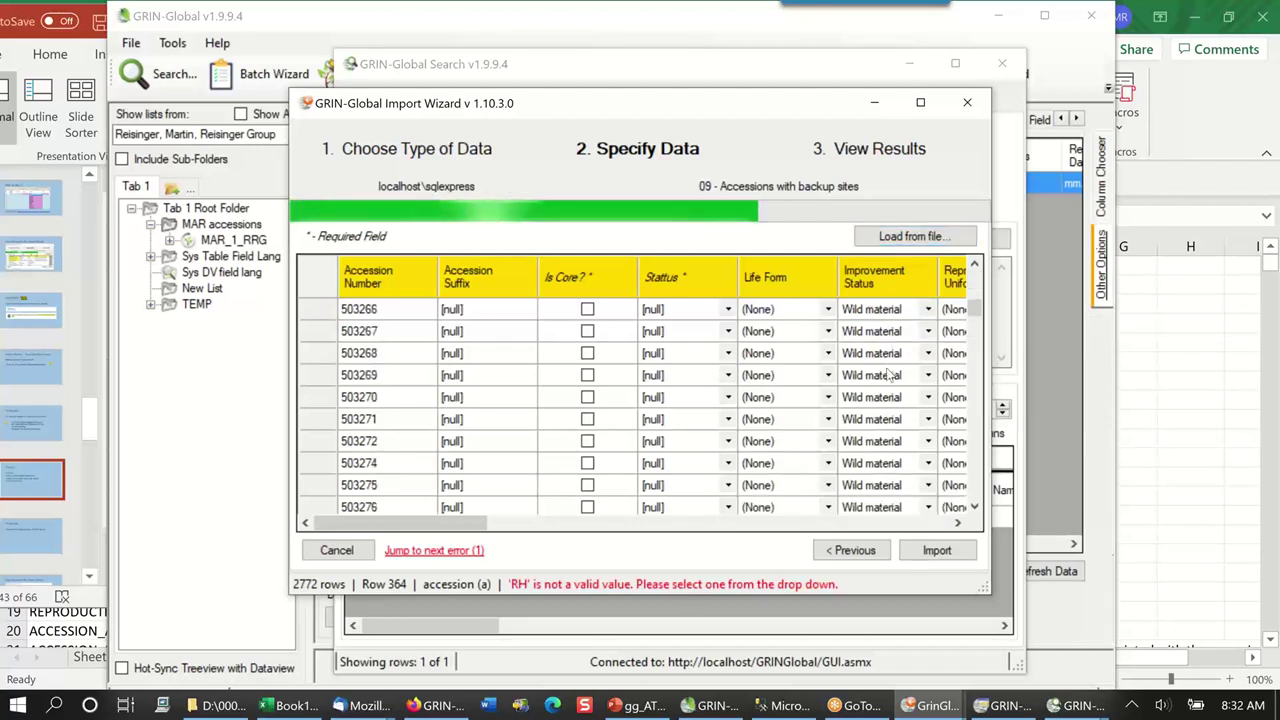
scroll(913, 309, "up", 1)
left_click(929, 310)
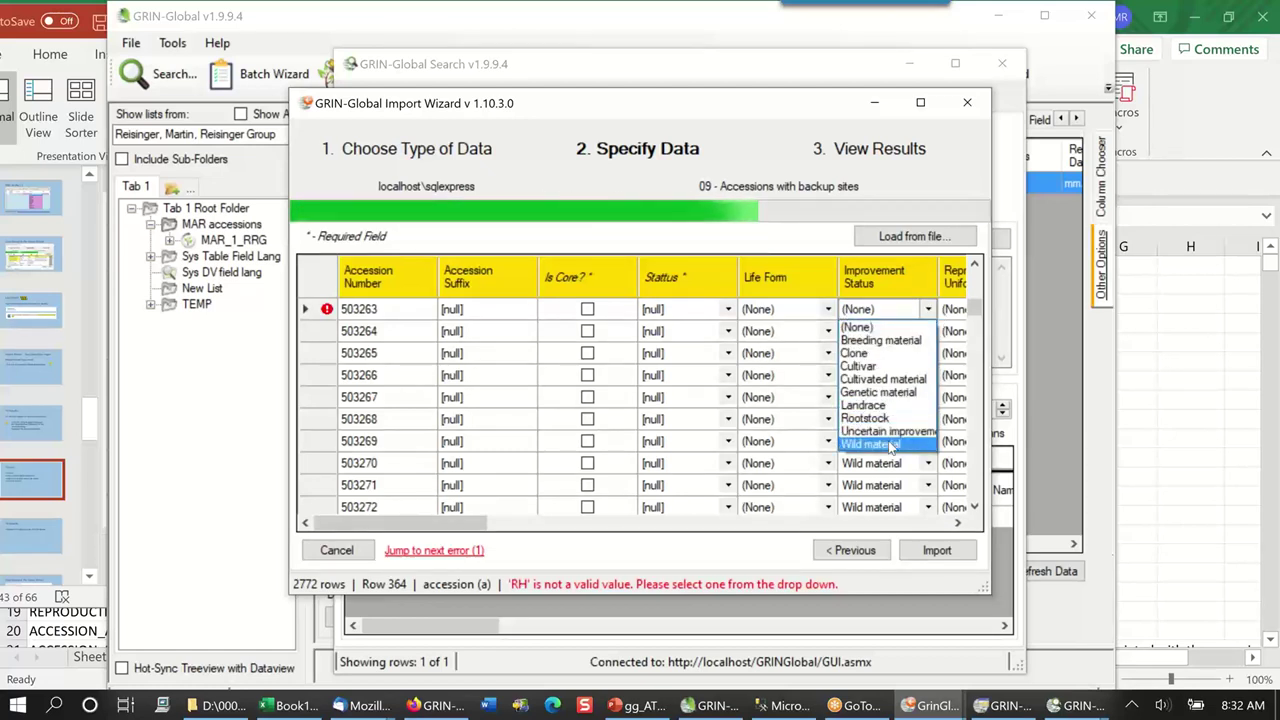
left_click(892, 443)
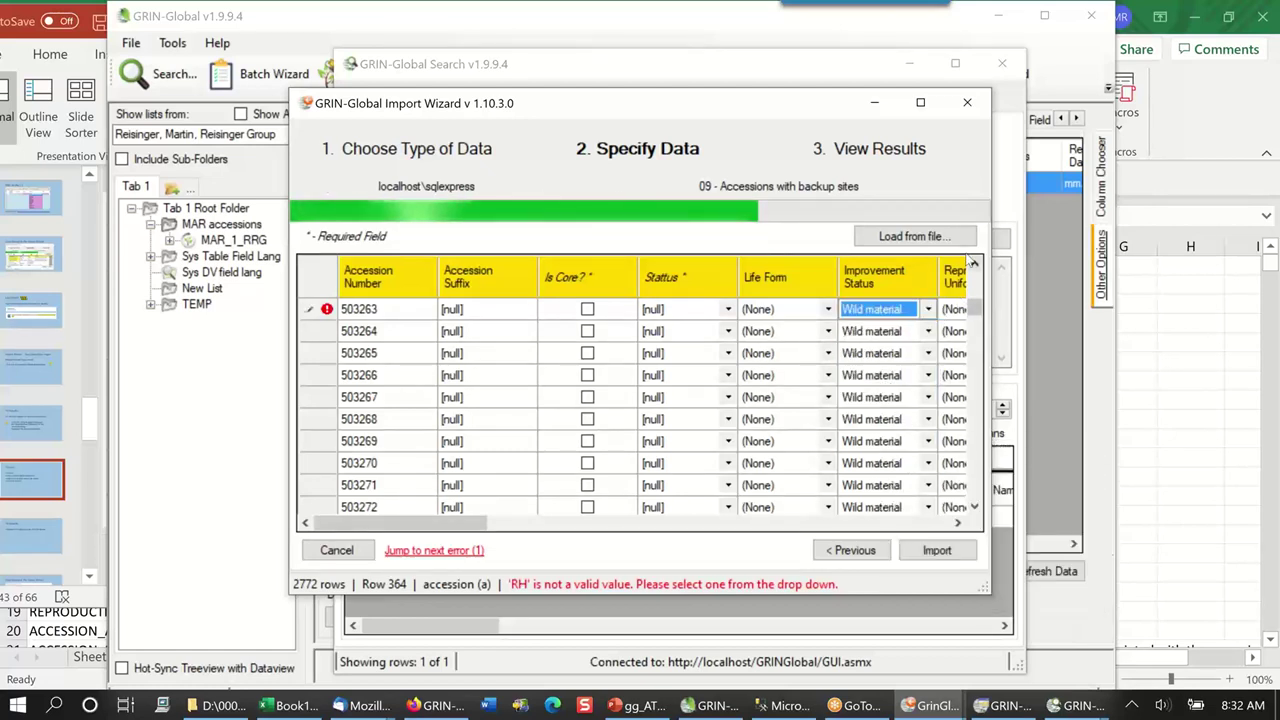
- Scroll across the grid to read the valid codes for the flagged columns
mouse_move(964, 348)
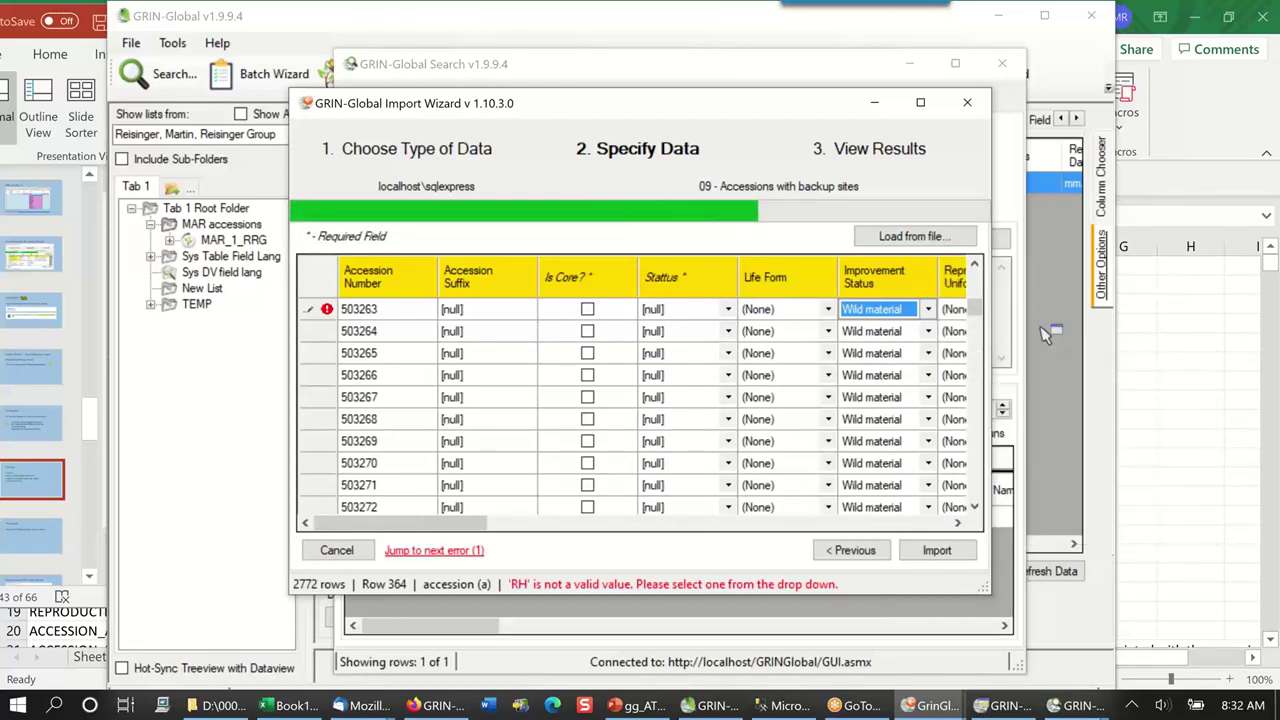
left_click_drag(395, 522, 487, 543)
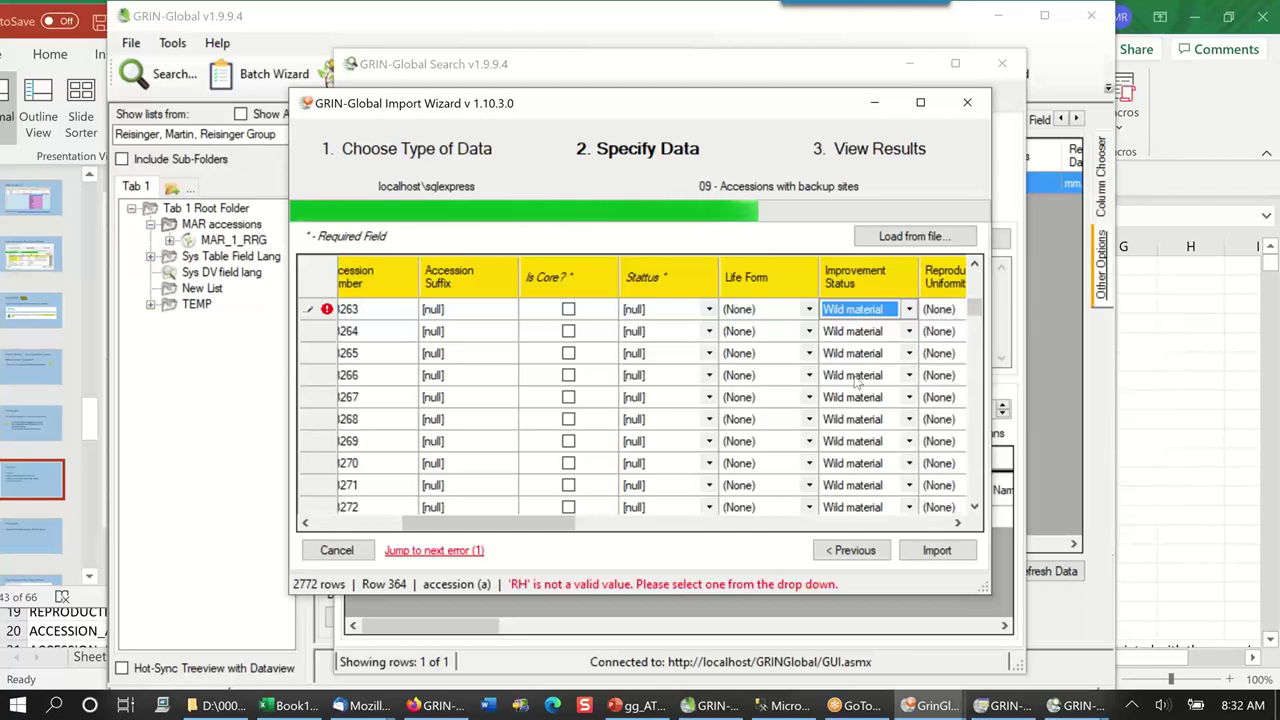
mouse_move(857, 342)
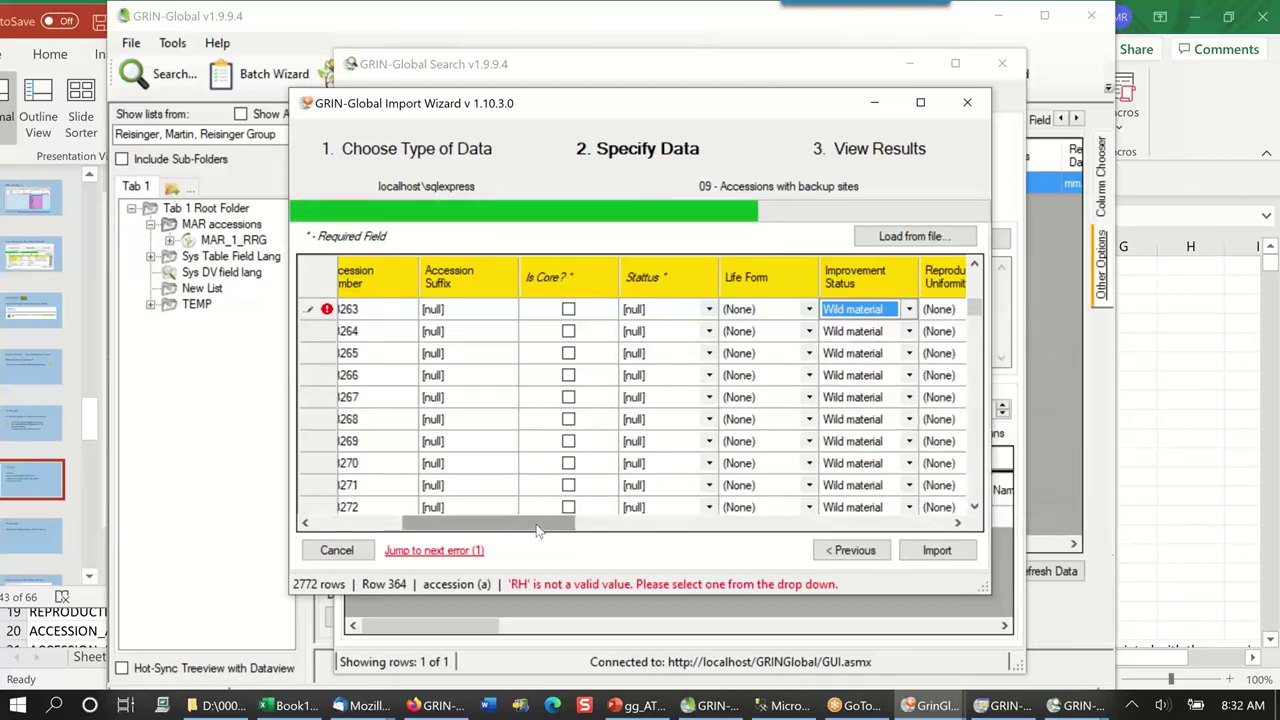
left_click_drag(570, 530, 668, 530)
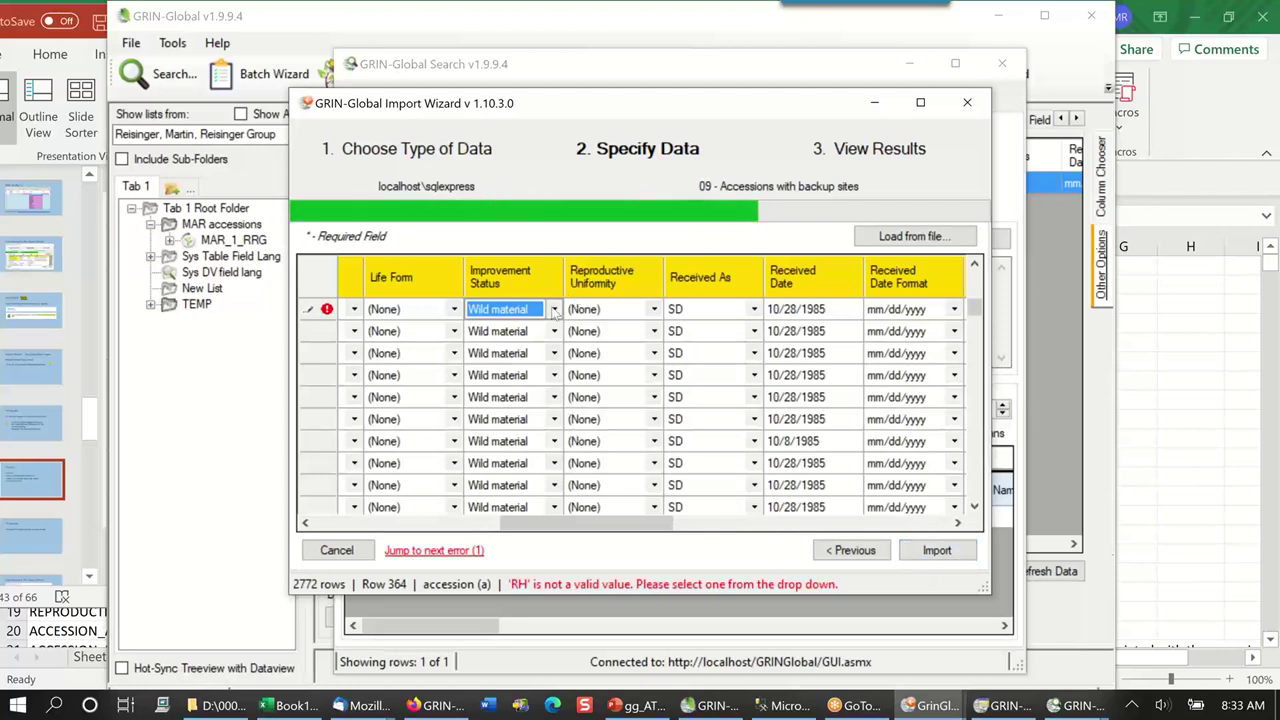
- Check the flagged row's Reproductive Uniformity codes, attempt the import, and acknowledge the Missing Required Data message
left_click(623, 308)
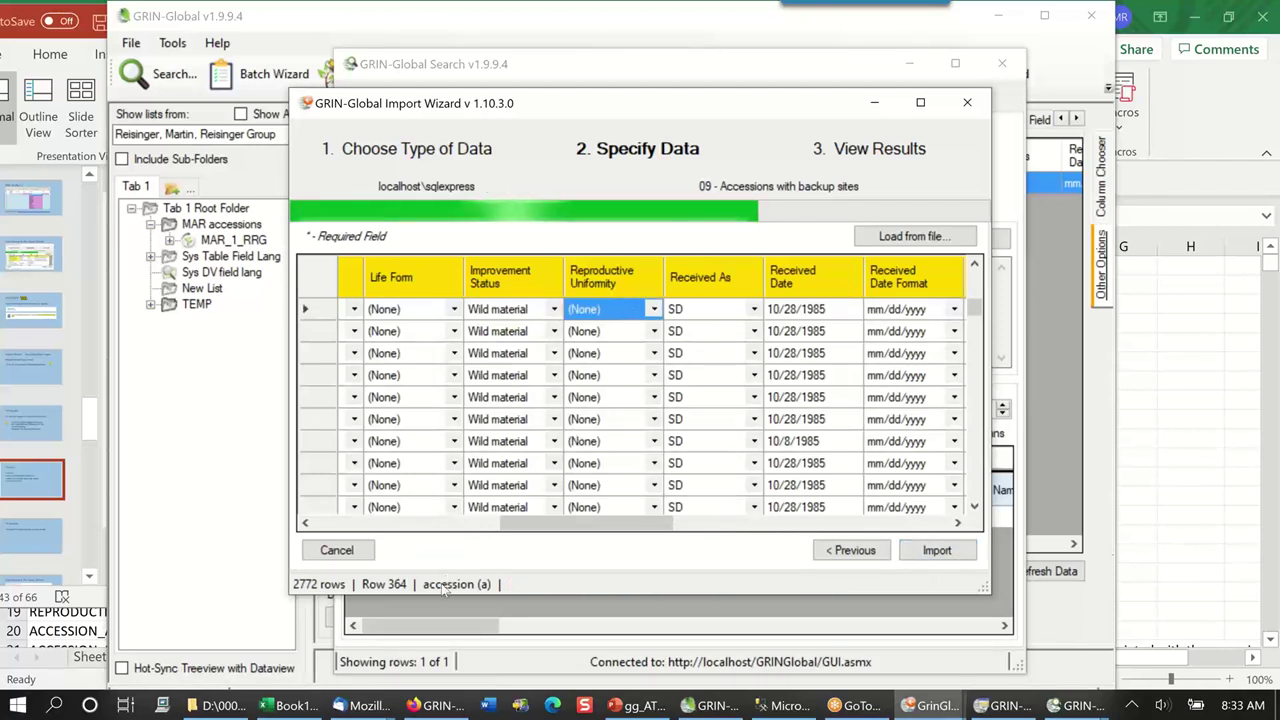
left_click(653, 308)
left_click(653, 308)
left_click(937, 551)
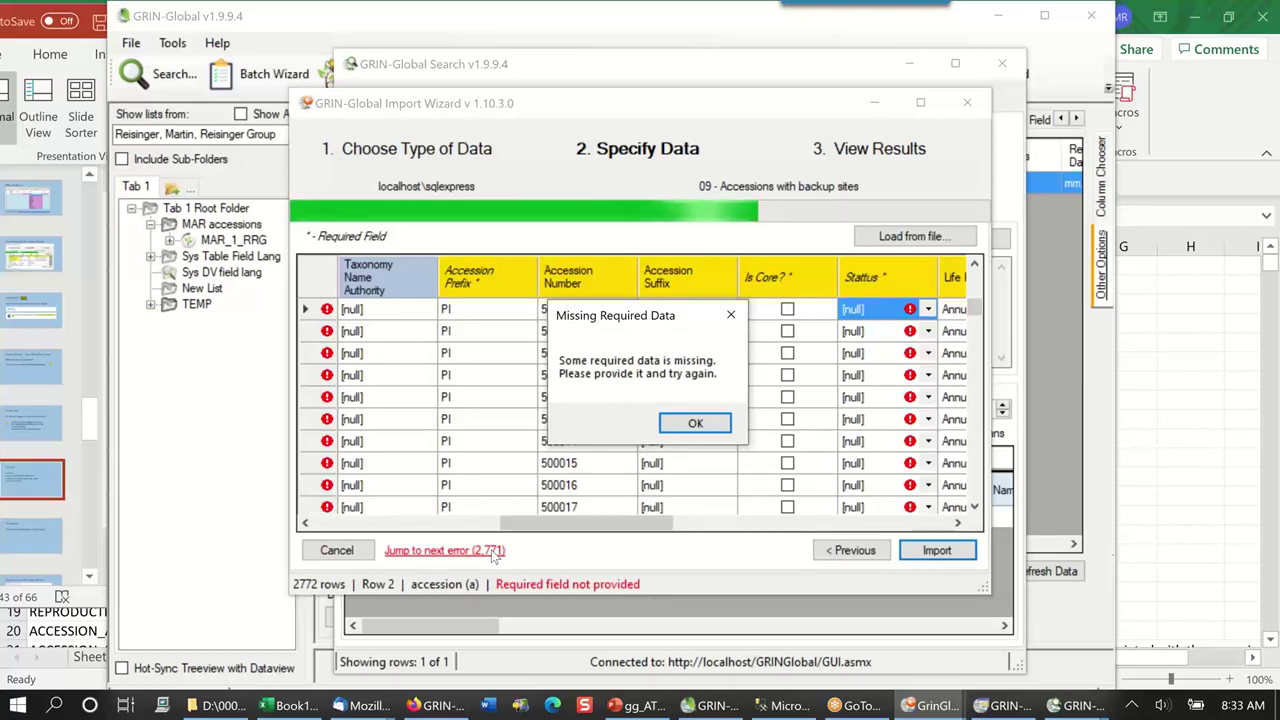
left_click(696, 426)
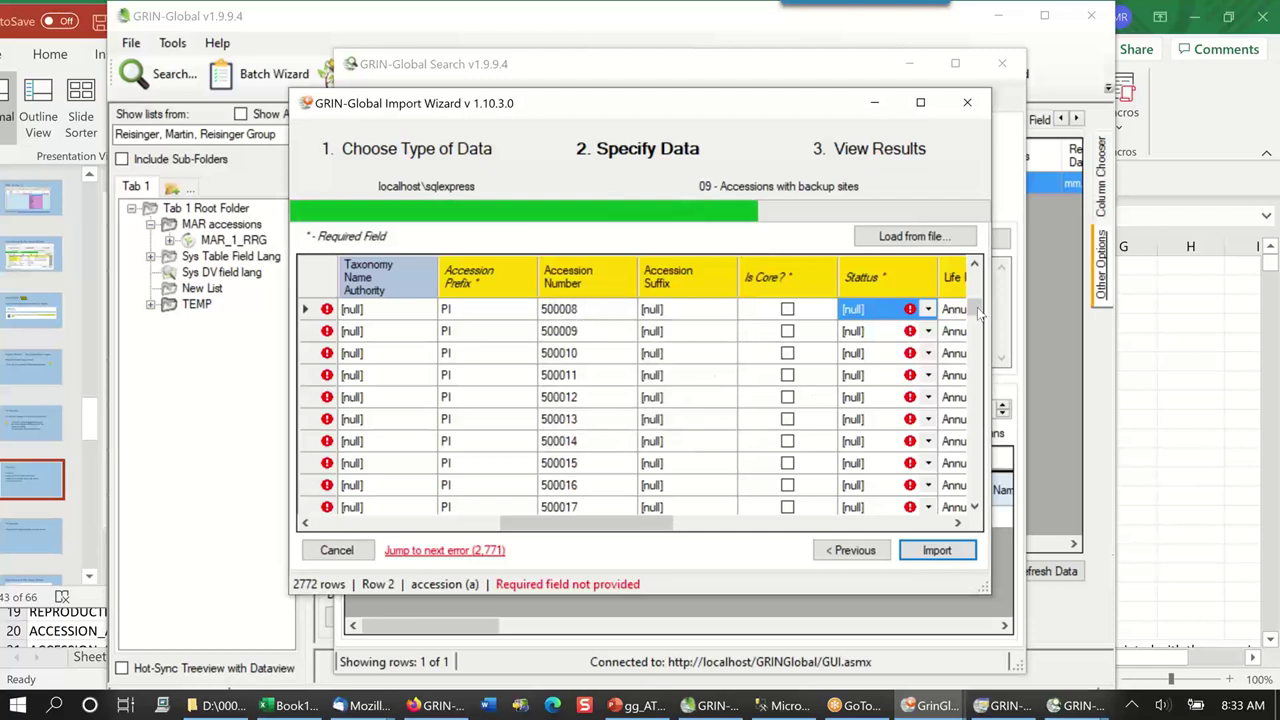
- Inspect the Status errors, then cancel the wizard and discard its unsaved changes
mouse_move(975, 309)
left_mouse_down()
mouse_move(980, 475)
mouse_move(975, 300)
left_mouse_up()
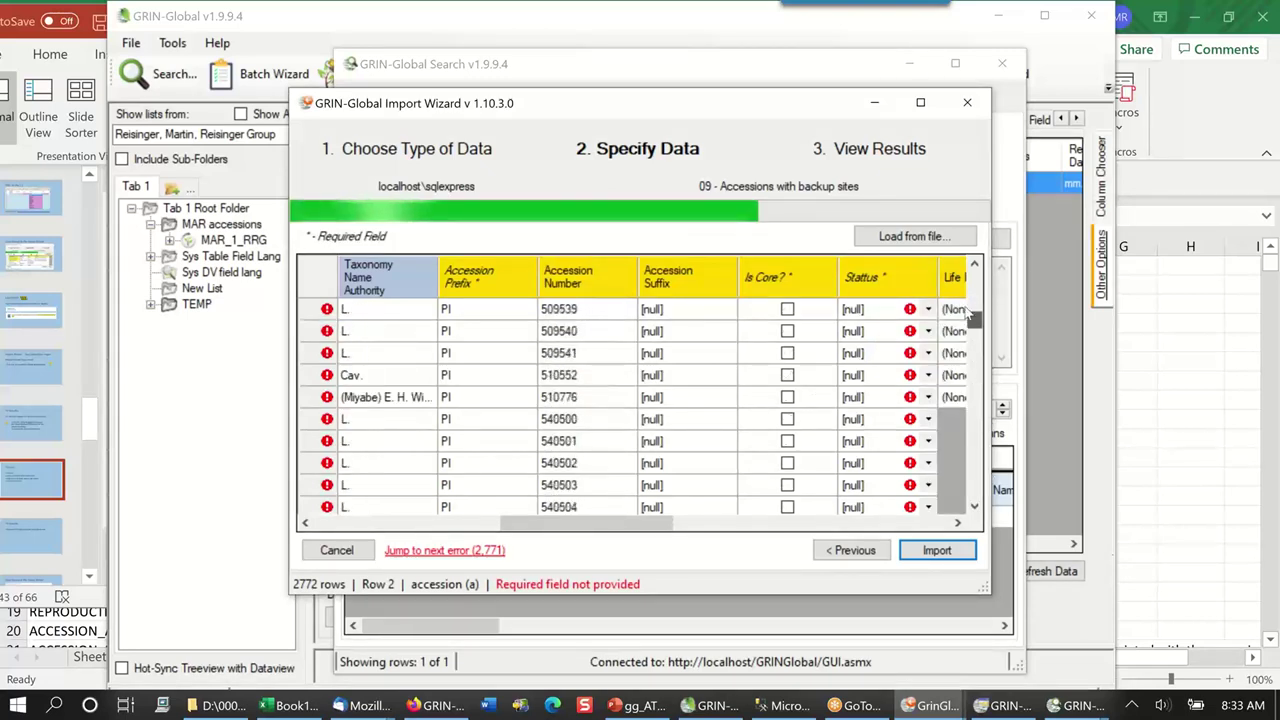
left_click_drag(620, 522, 487, 530)
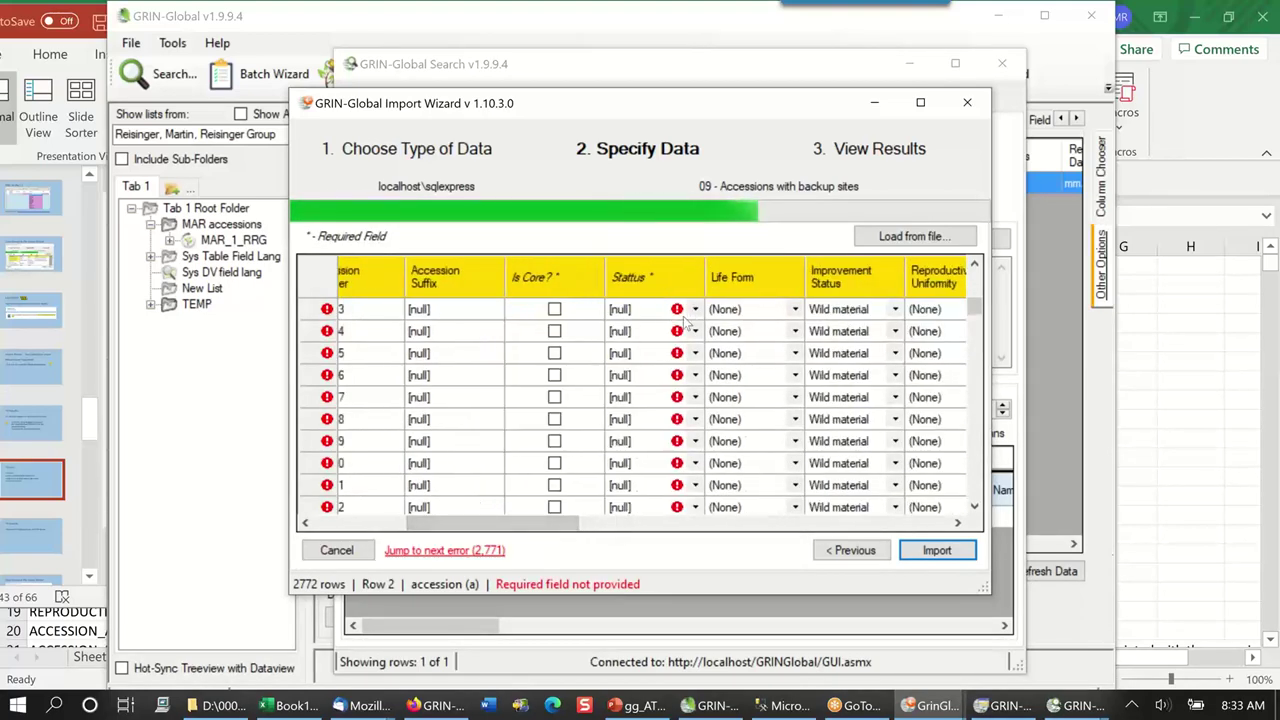
mouse_move(682, 320)
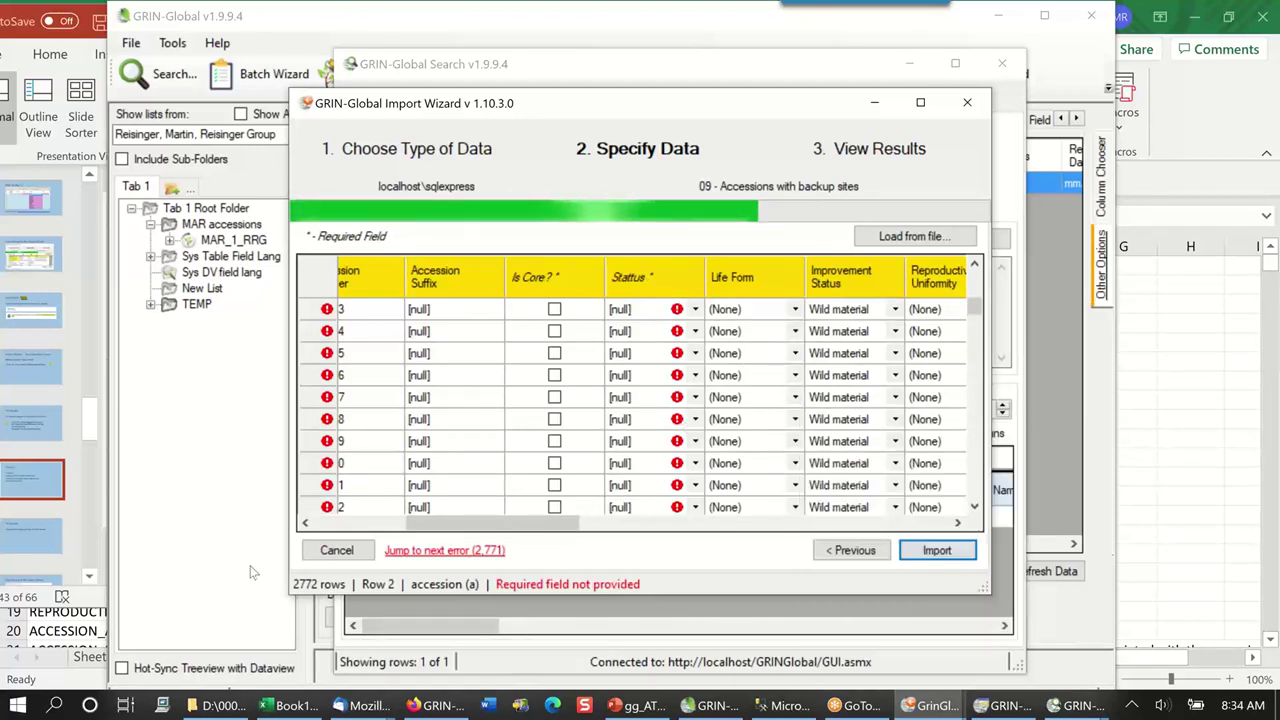
left_click(346, 556)
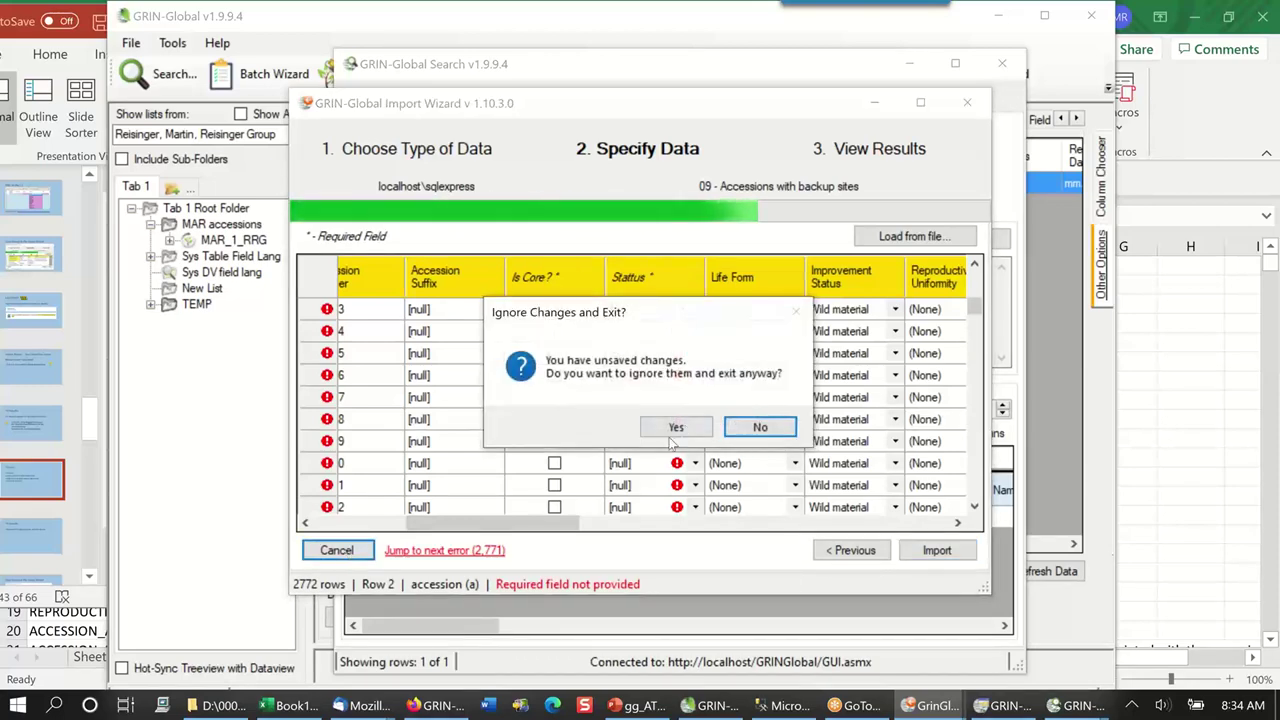
left_click(676, 430)
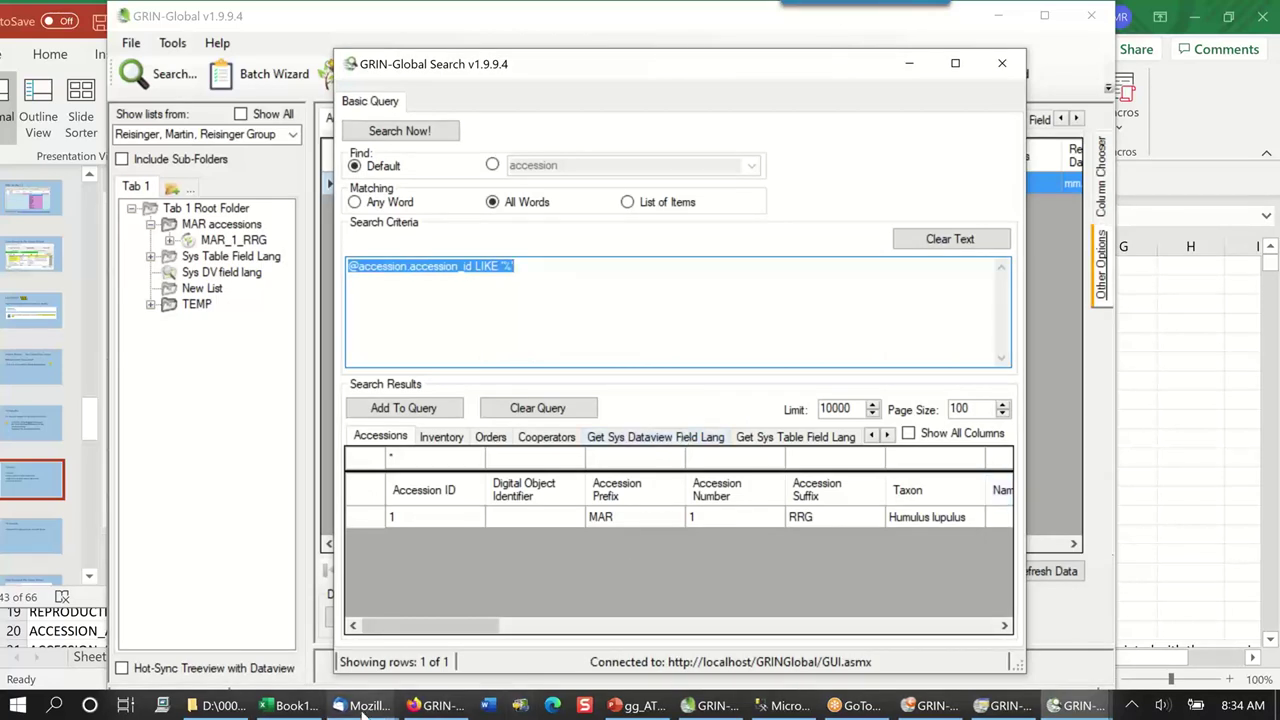
left_click(228, 706)
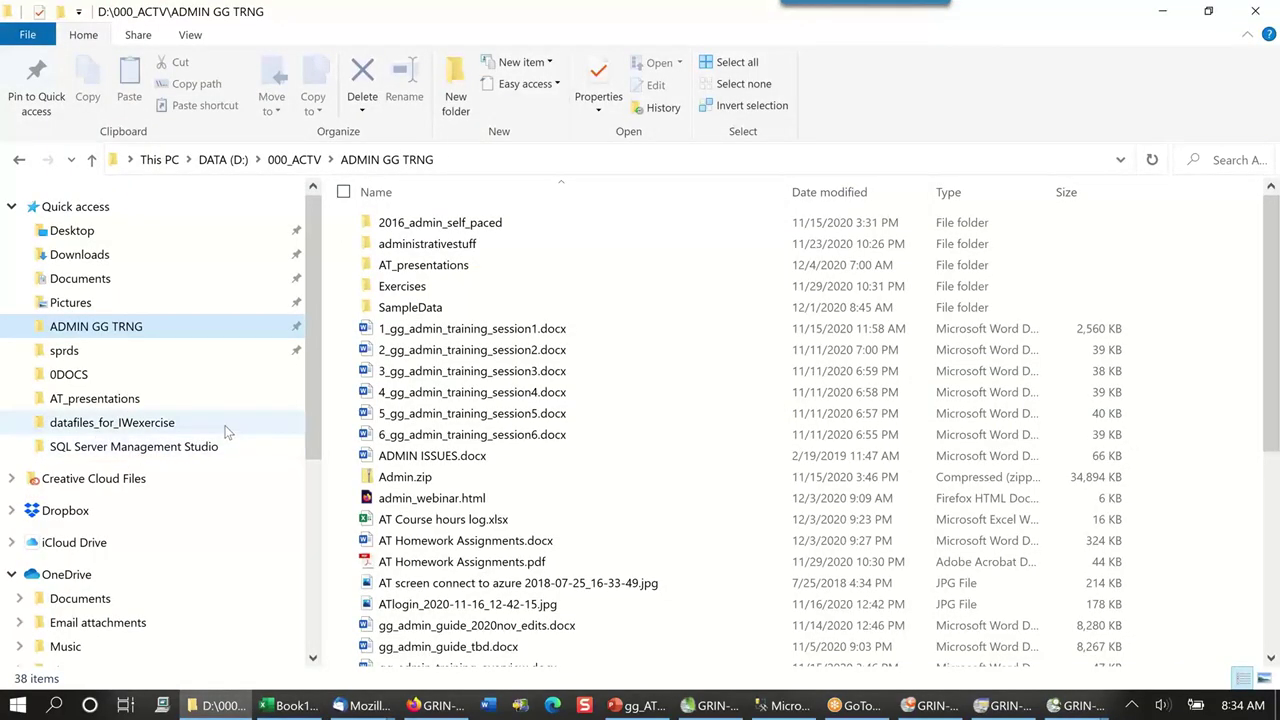
- Browse ADMIN GG TRNG > SampleData > datafiles_for_IWexercise and open 09_accession.csv in Excel
left_click(192, 358)
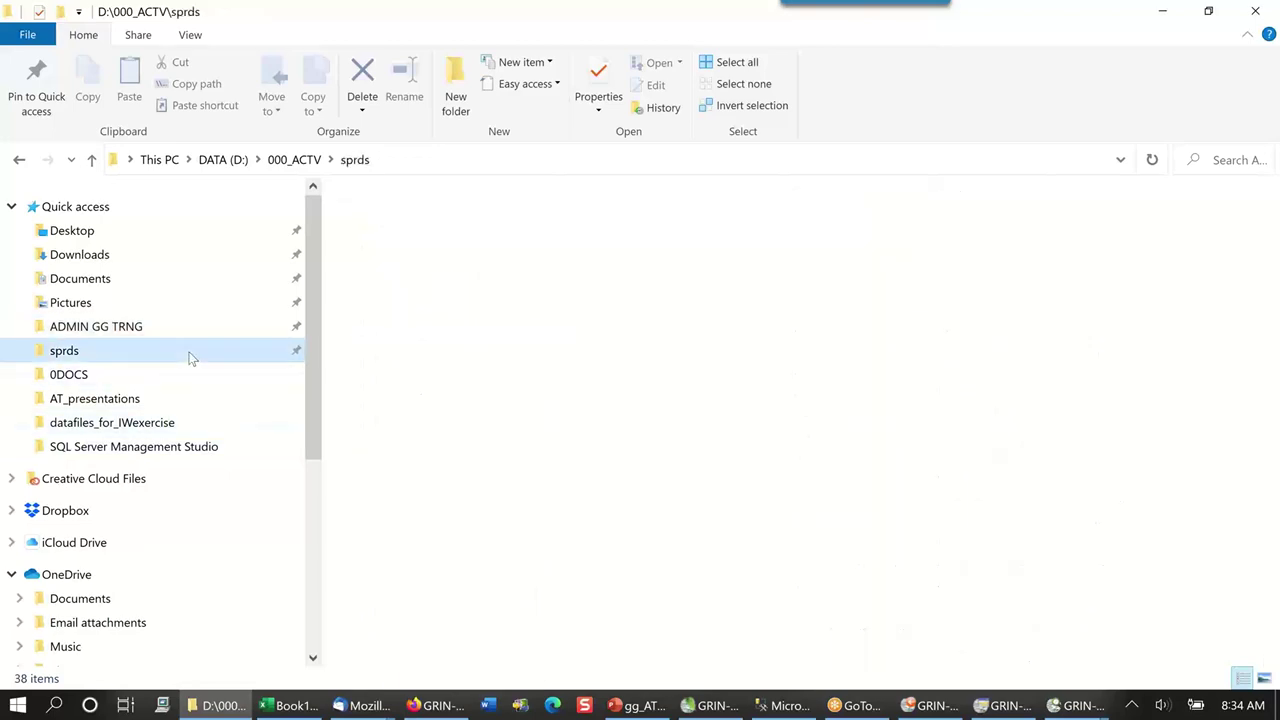
left_click(113, 330)
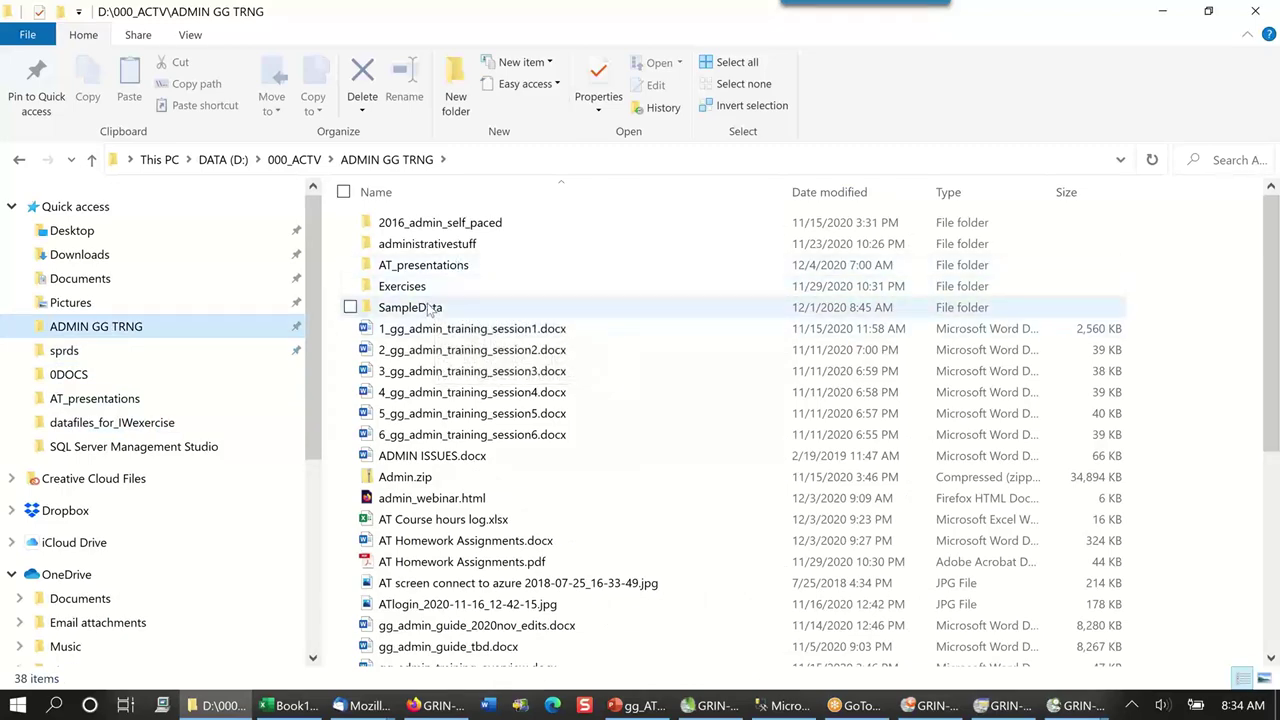
left_click(429, 308)
double_click(429, 308)
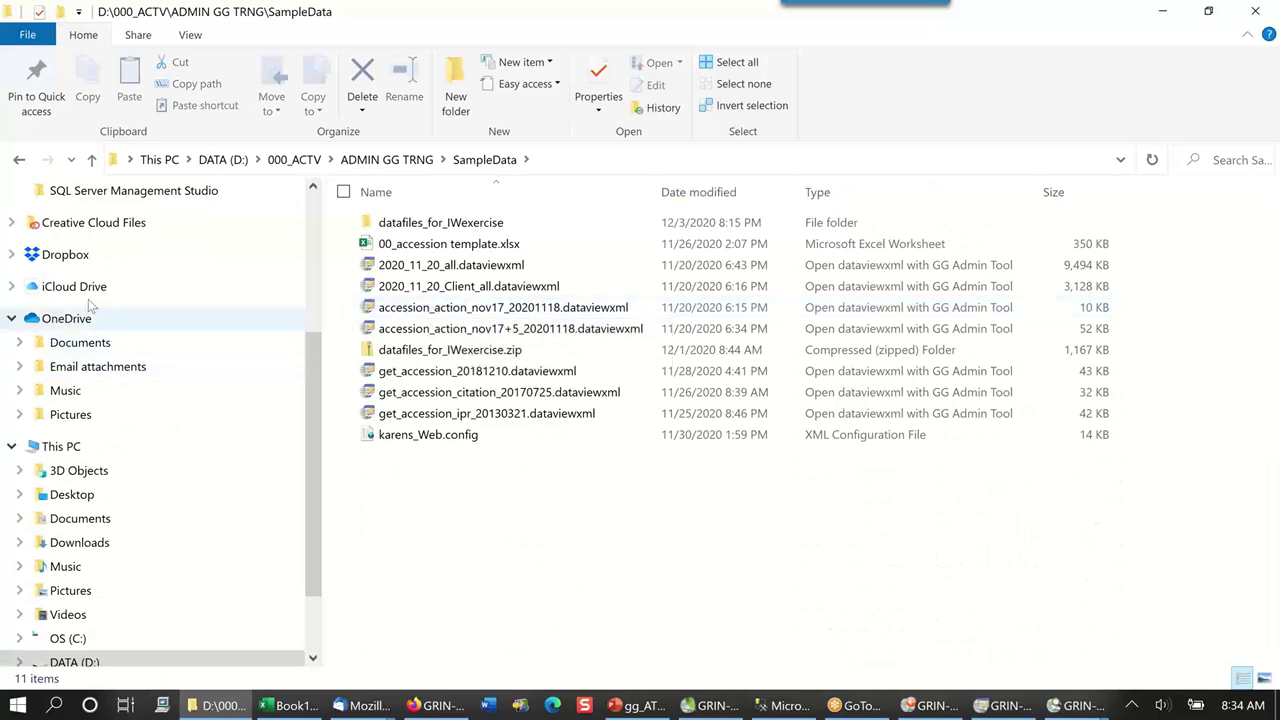
left_click(396, 160)
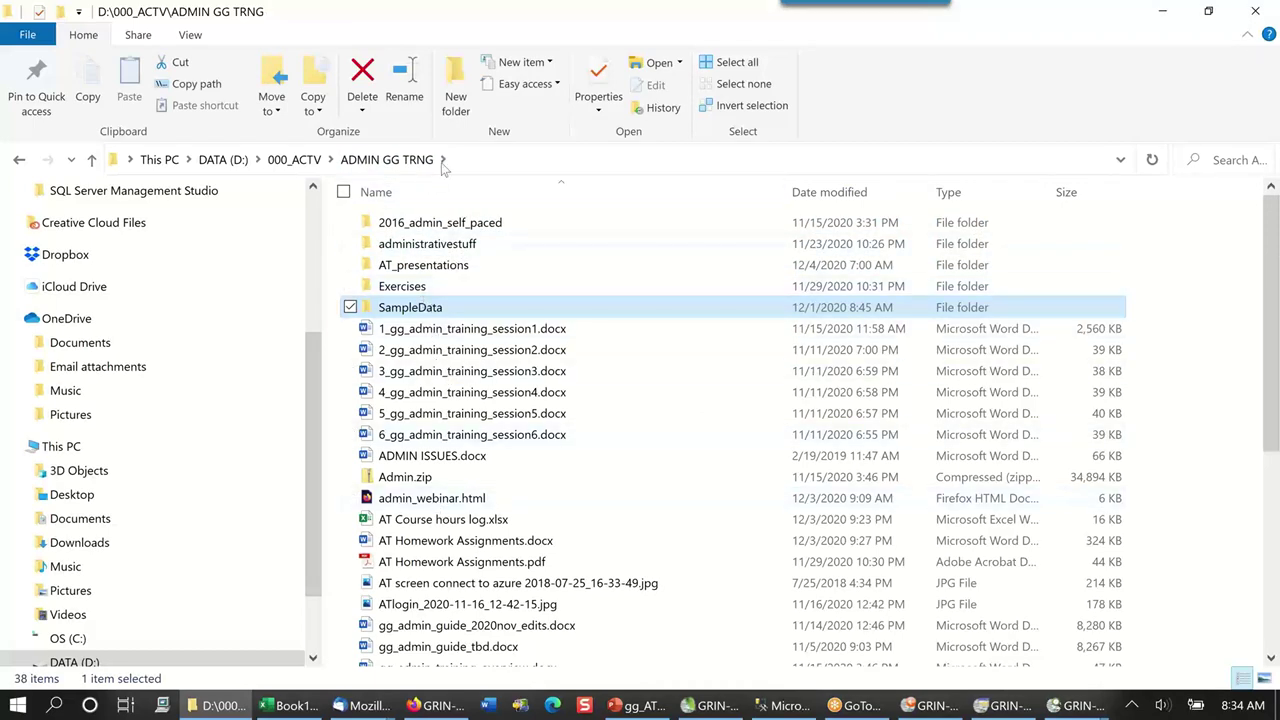
double_click(432, 310)
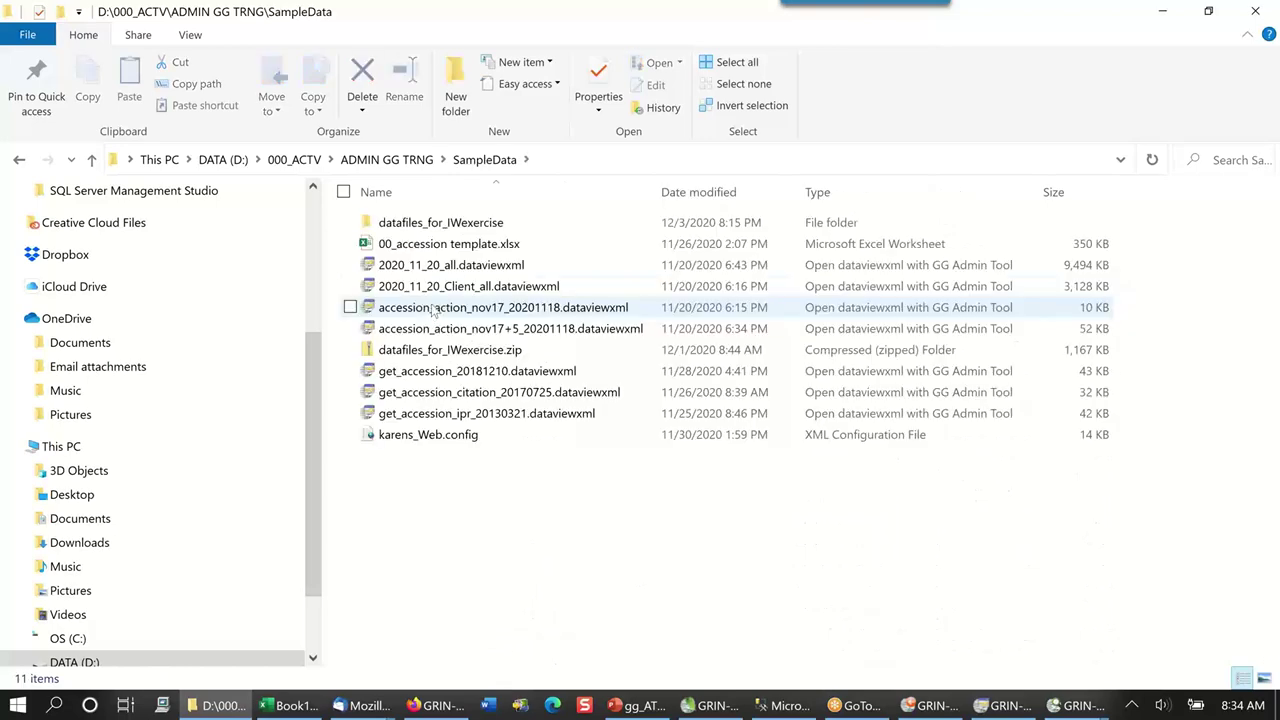
double_click(462, 224)
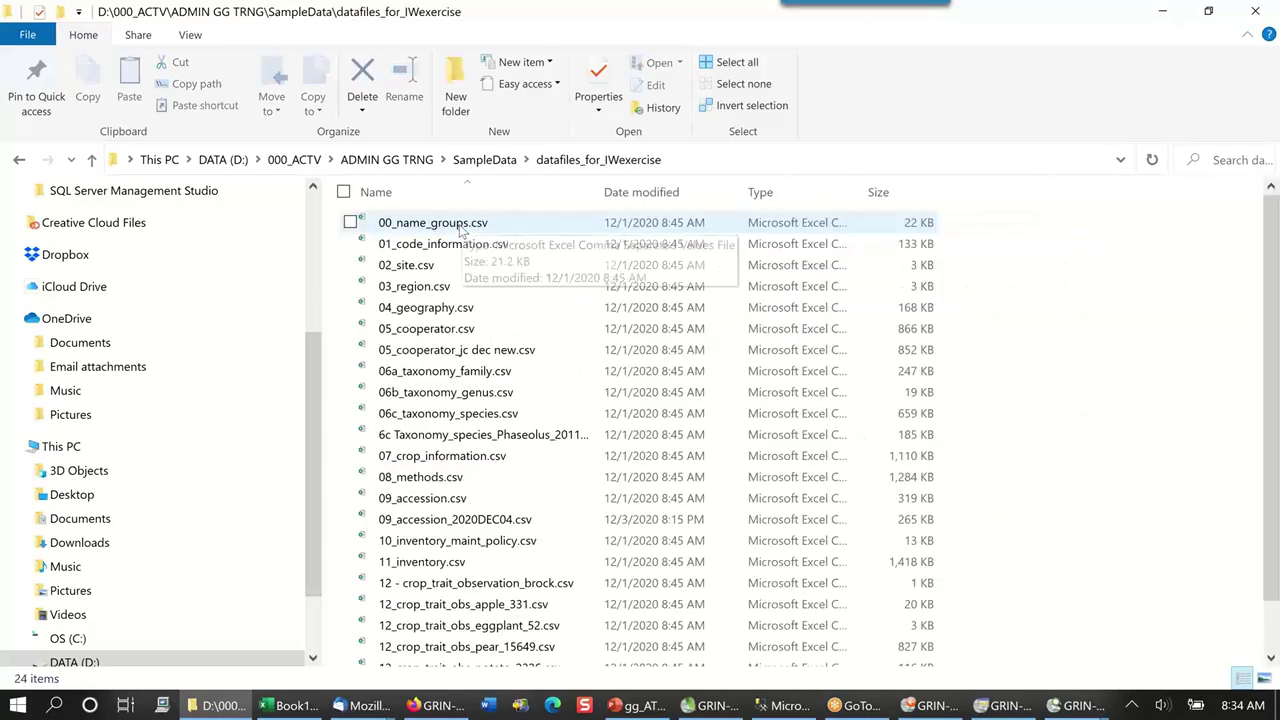
double_click(483, 501)
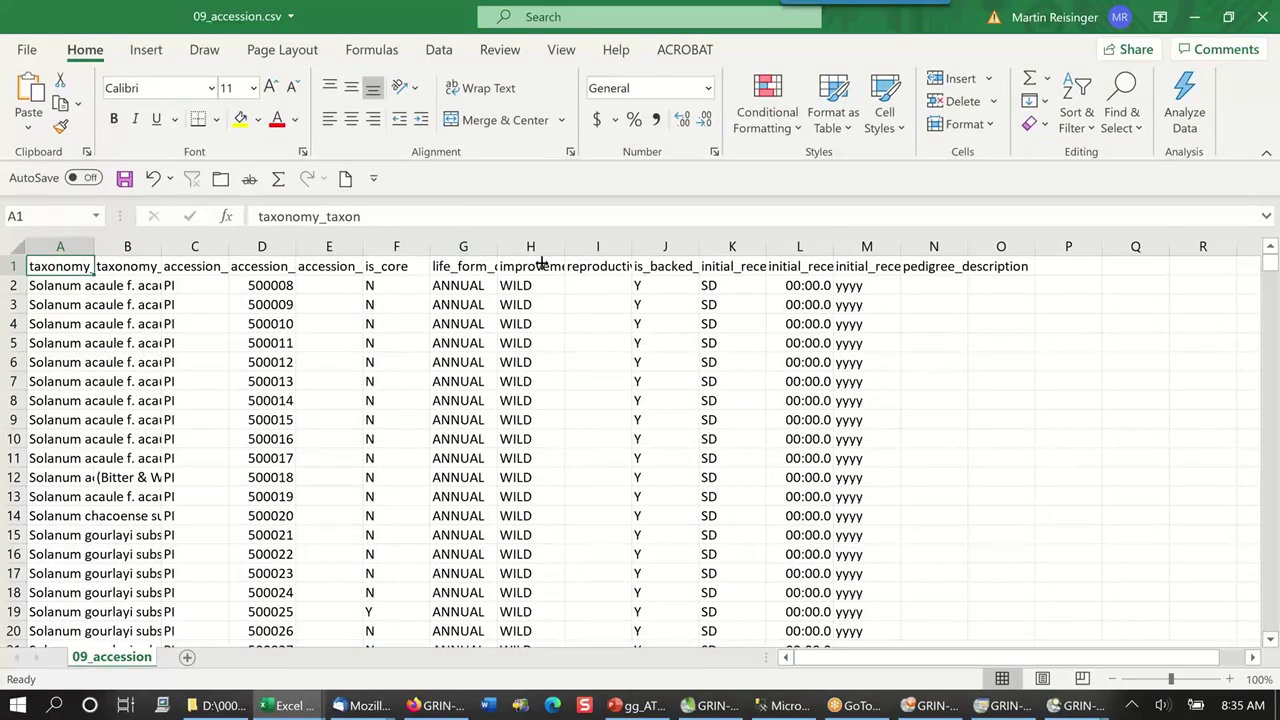
- Open 09_accession_2020DEC04.csv, widen column G, and select it to review the ACTIVE status_code values
left_click(218, 705)
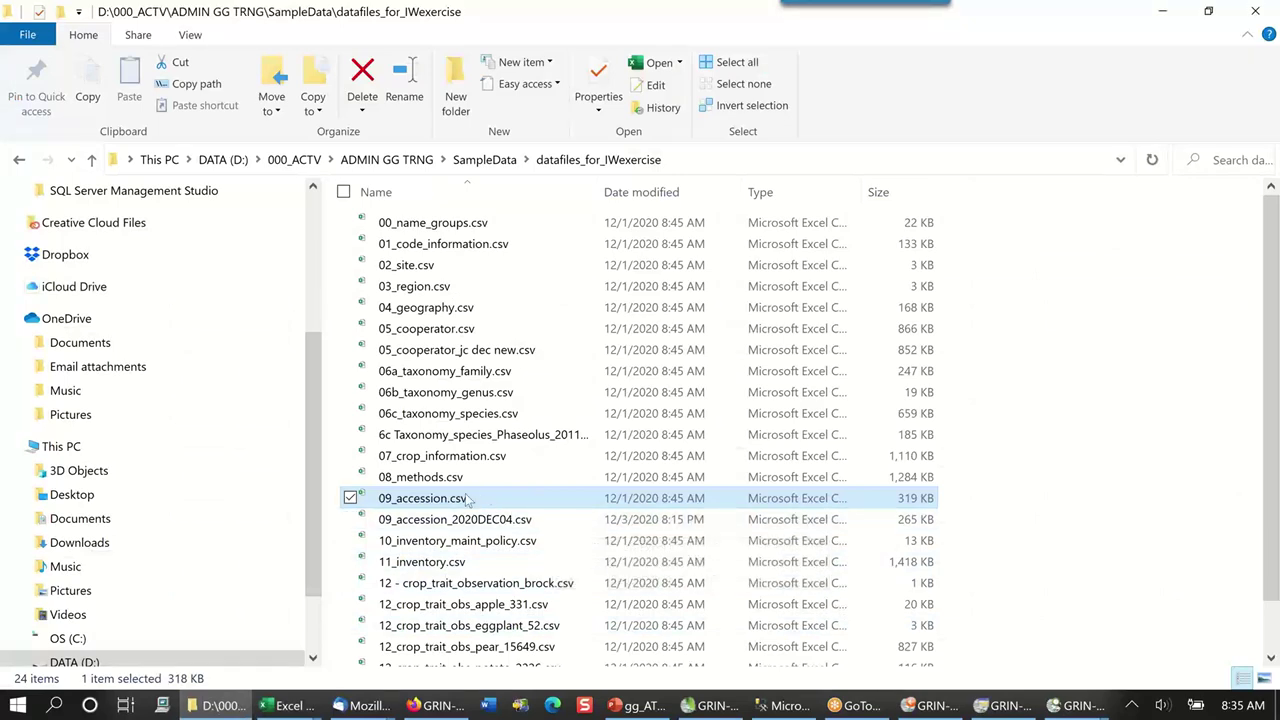
double_click(565, 525)
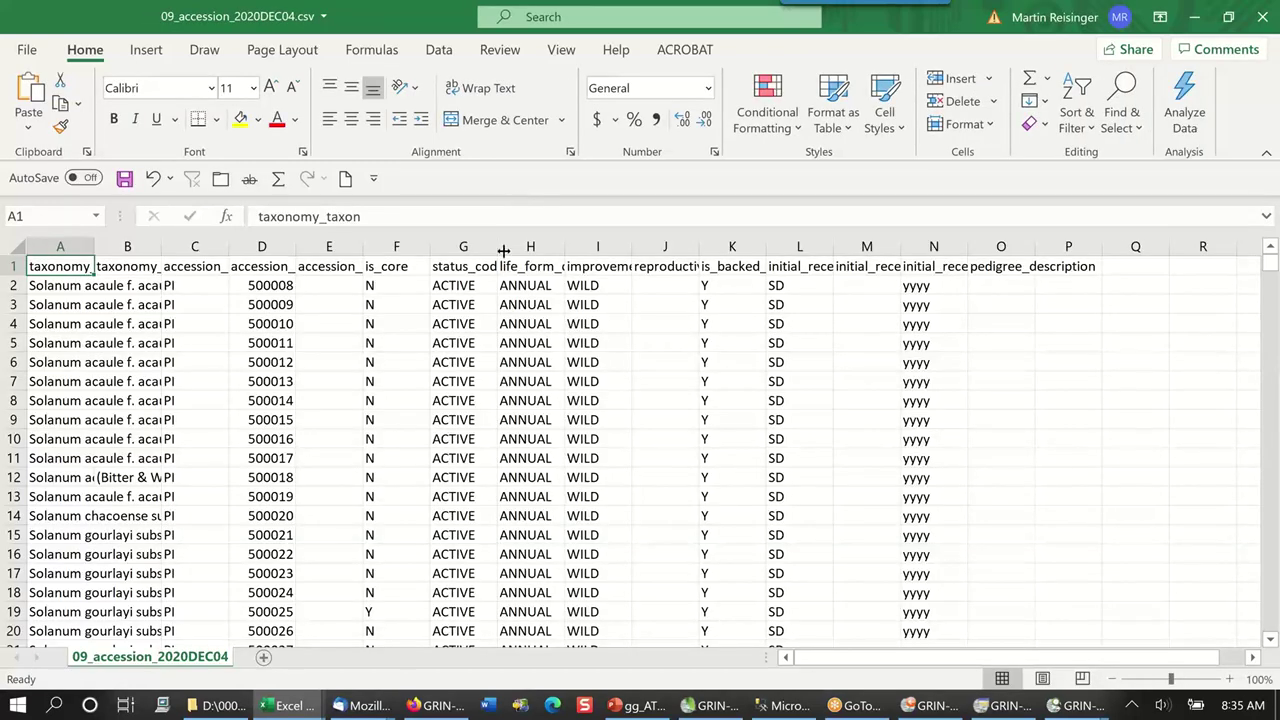
left_click_drag(500, 246, 551, 246)
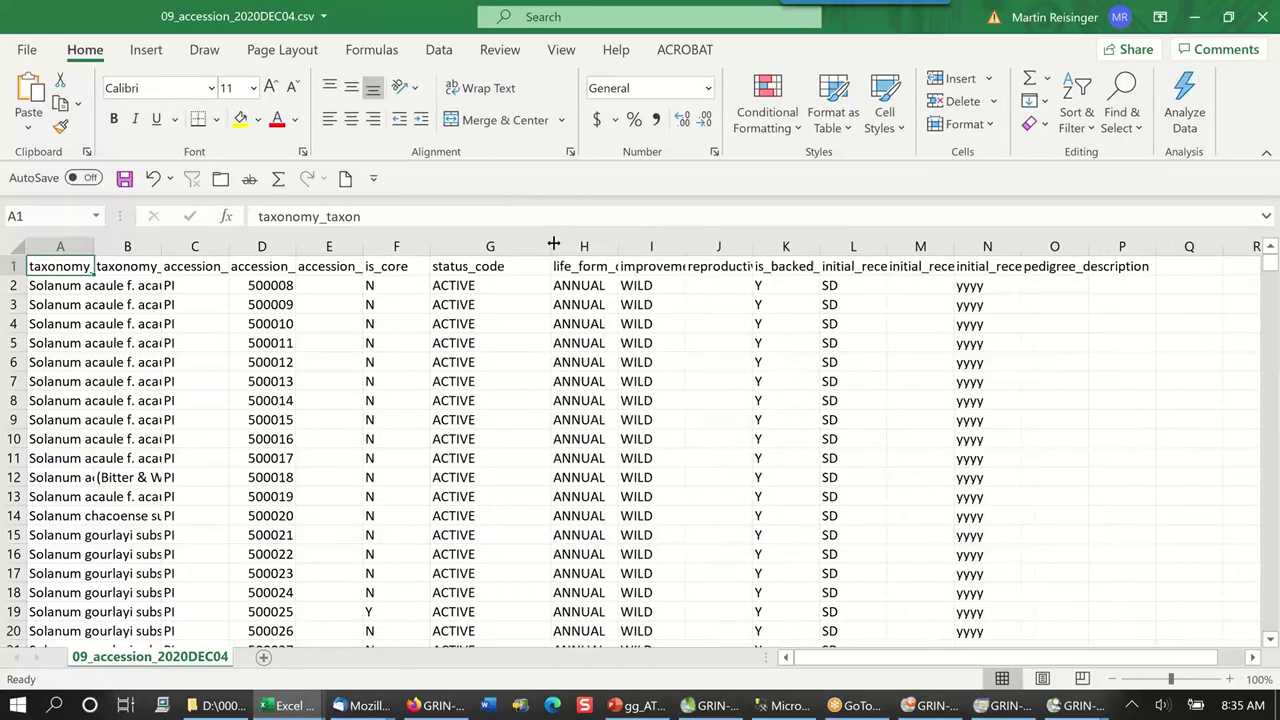
left_click(505, 268)
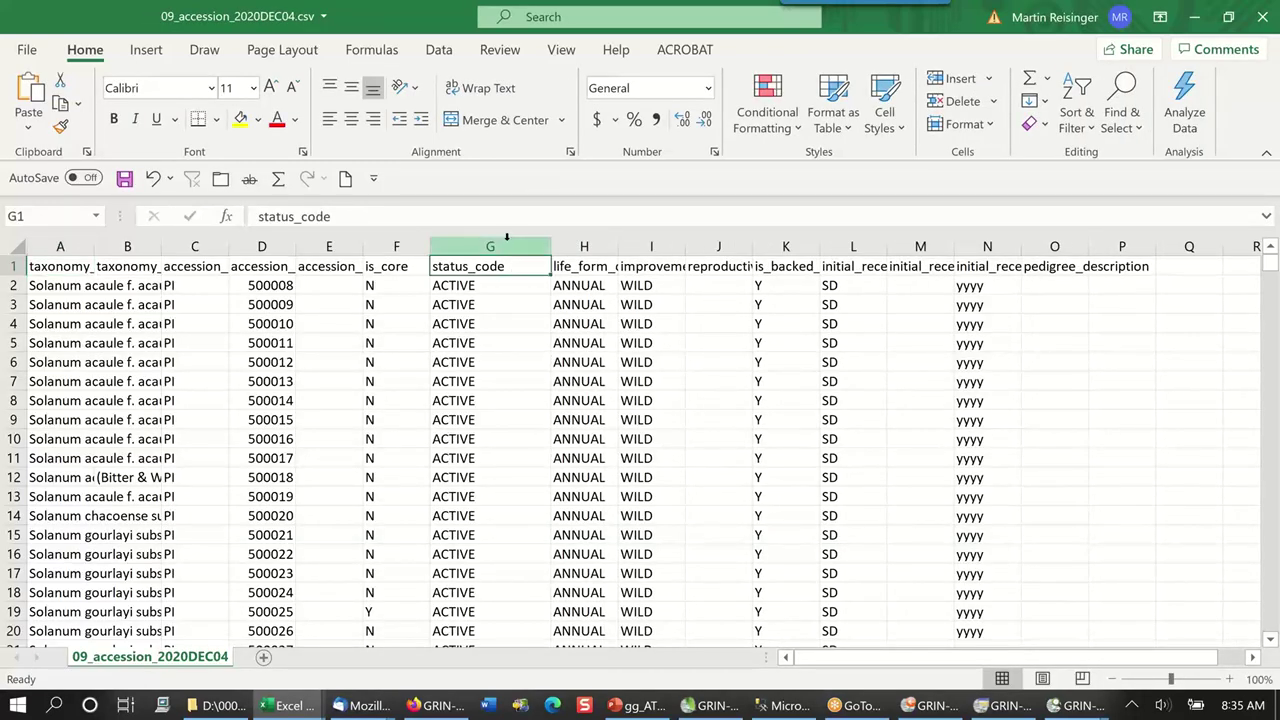
left_click(506, 240)
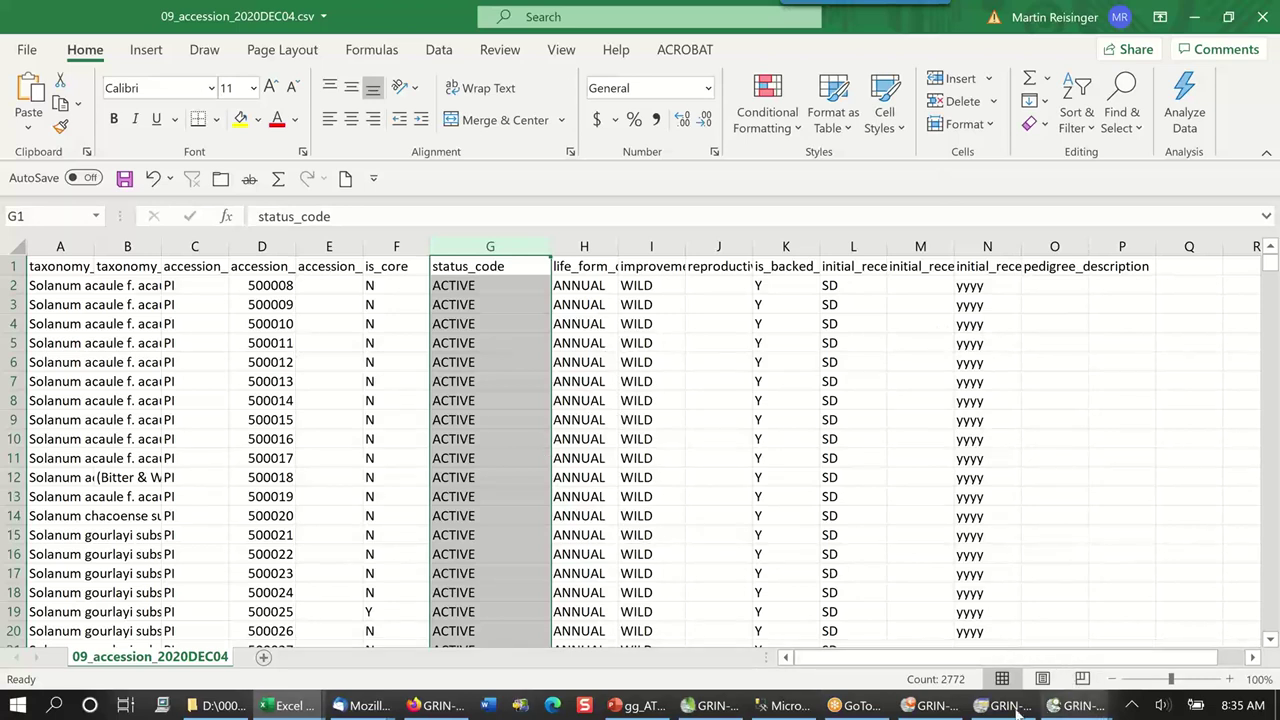
mouse_move(1012, 712)
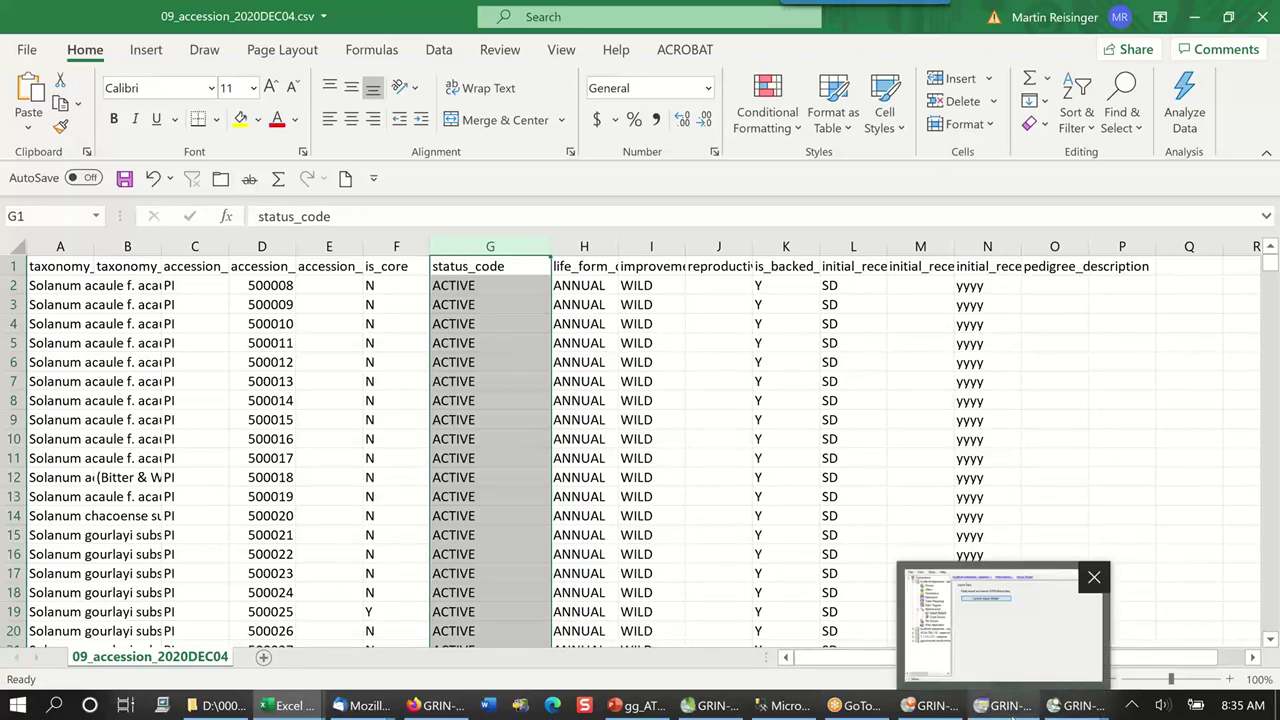
- Start a new import as 09 - Accessions with backup sites with View existing data ticked, and advance
left_click(1010, 712)
left_click(588, 248)
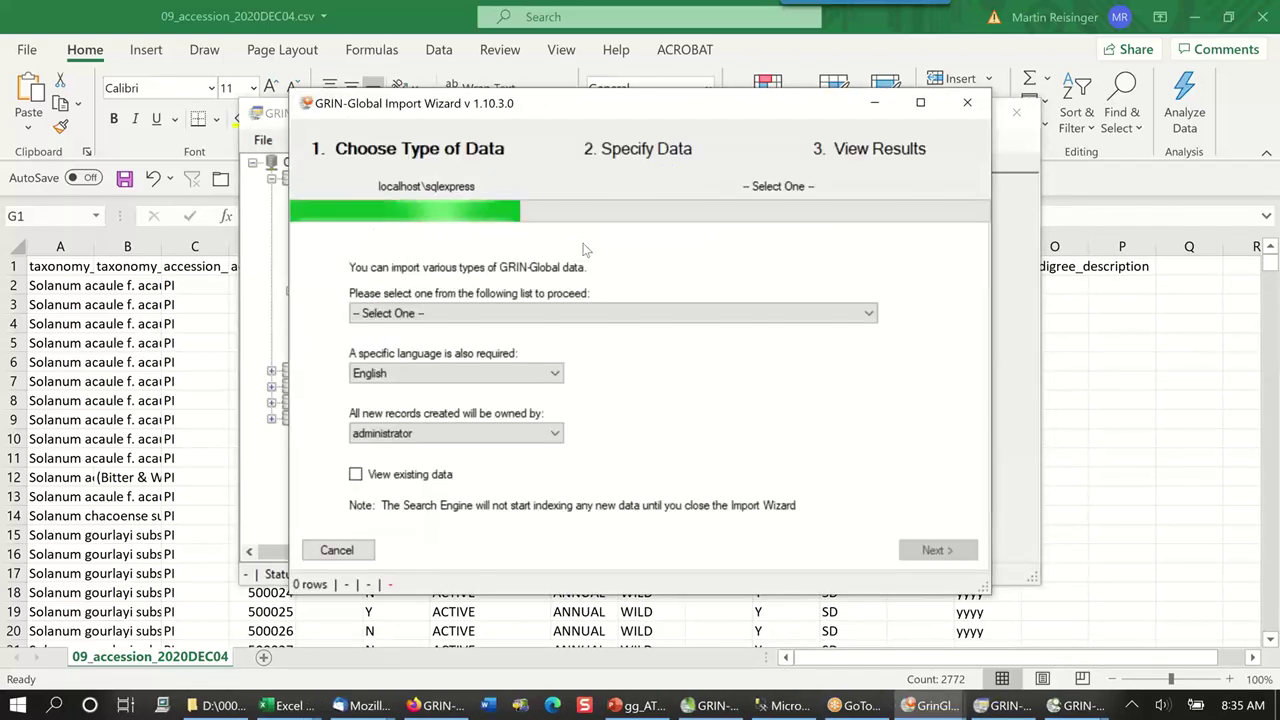
left_click(850, 316)
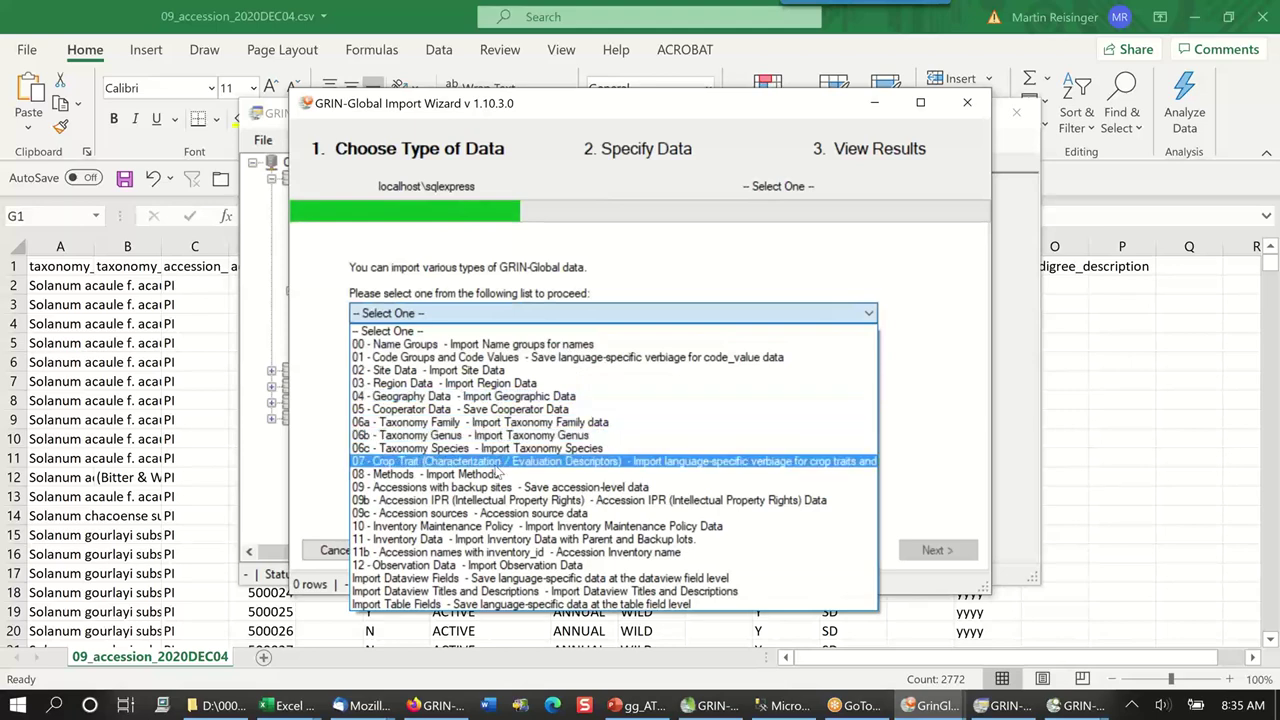
left_click(483, 488)
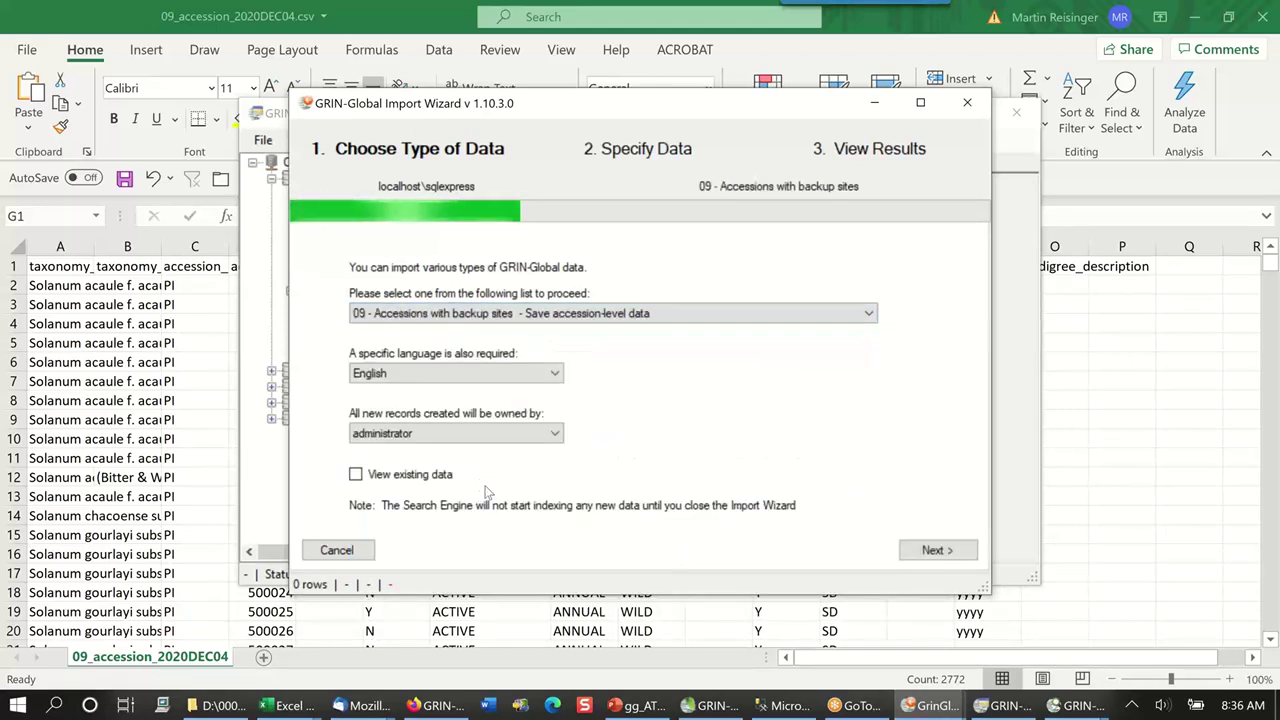
left_click(356, 474)
left_click(934, 548)
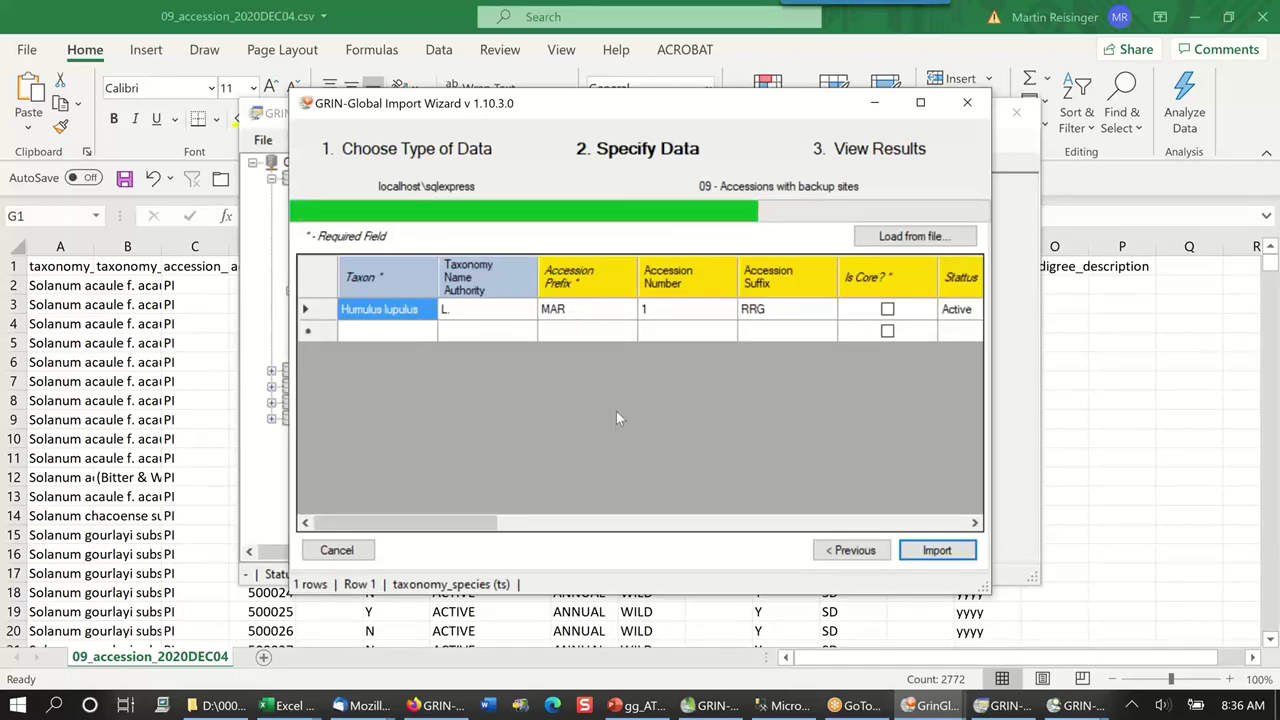
- Attempt to load 09_accession_2020DEC04.csv and dismiss the file-in-use error
left_click(962, 238)
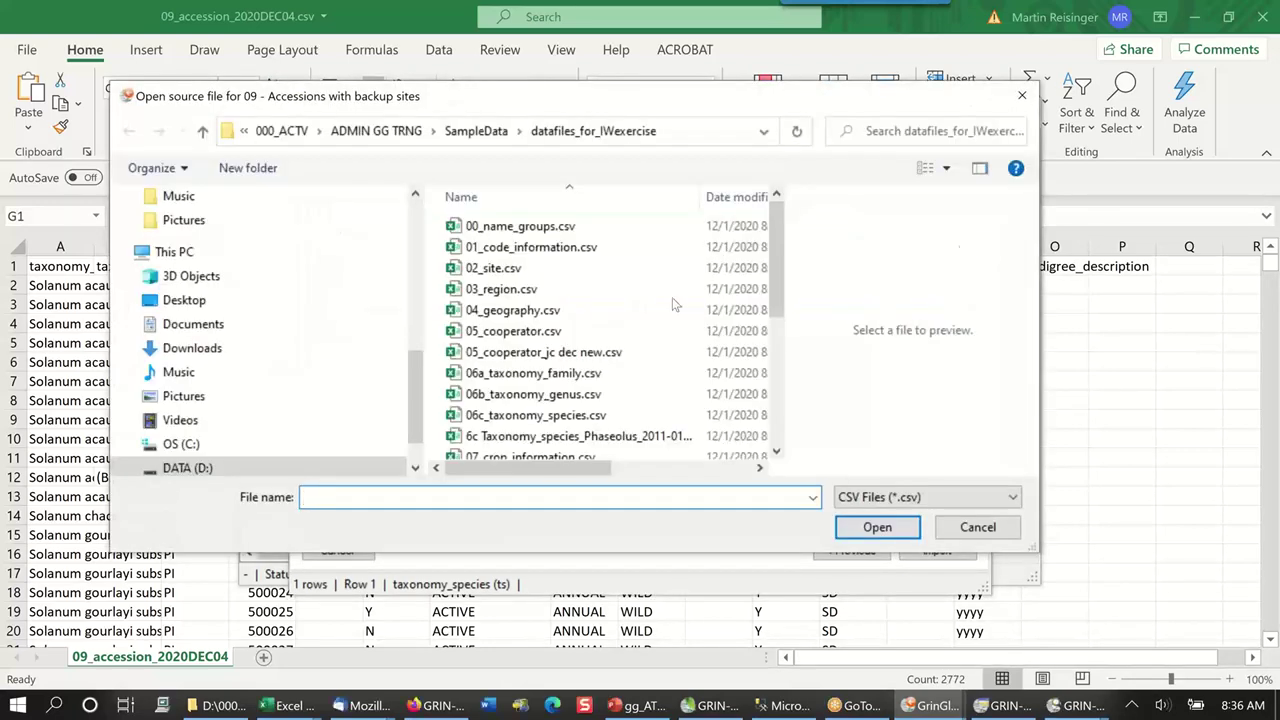
scroll(670, 309, "down", 1)
scroll(670, 309, "down", 1)
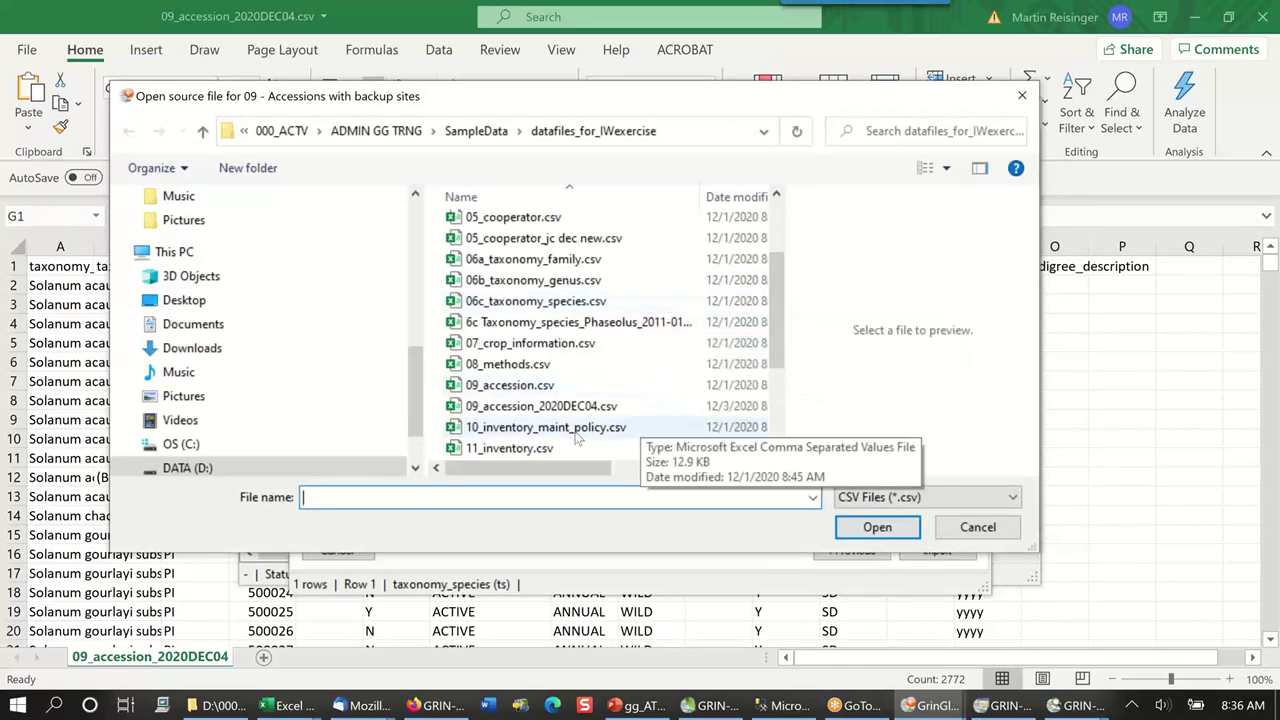
left_click(536, 406)
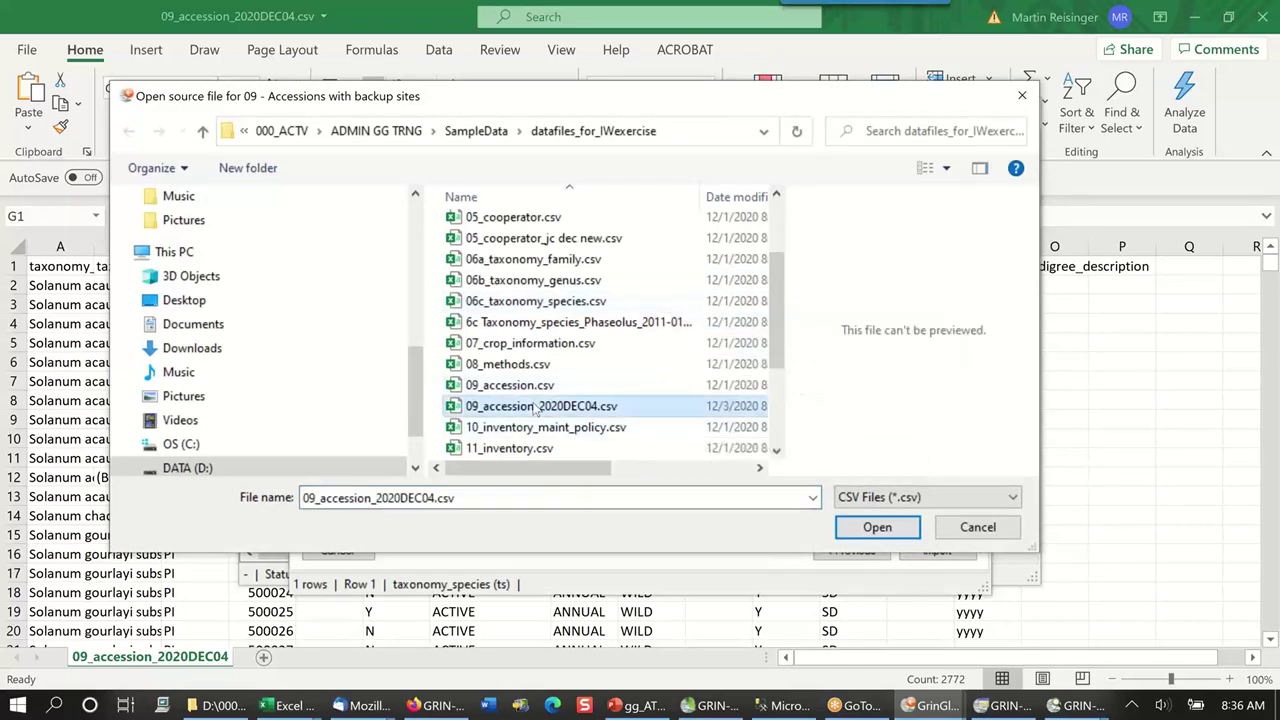
left_click(877, 527)
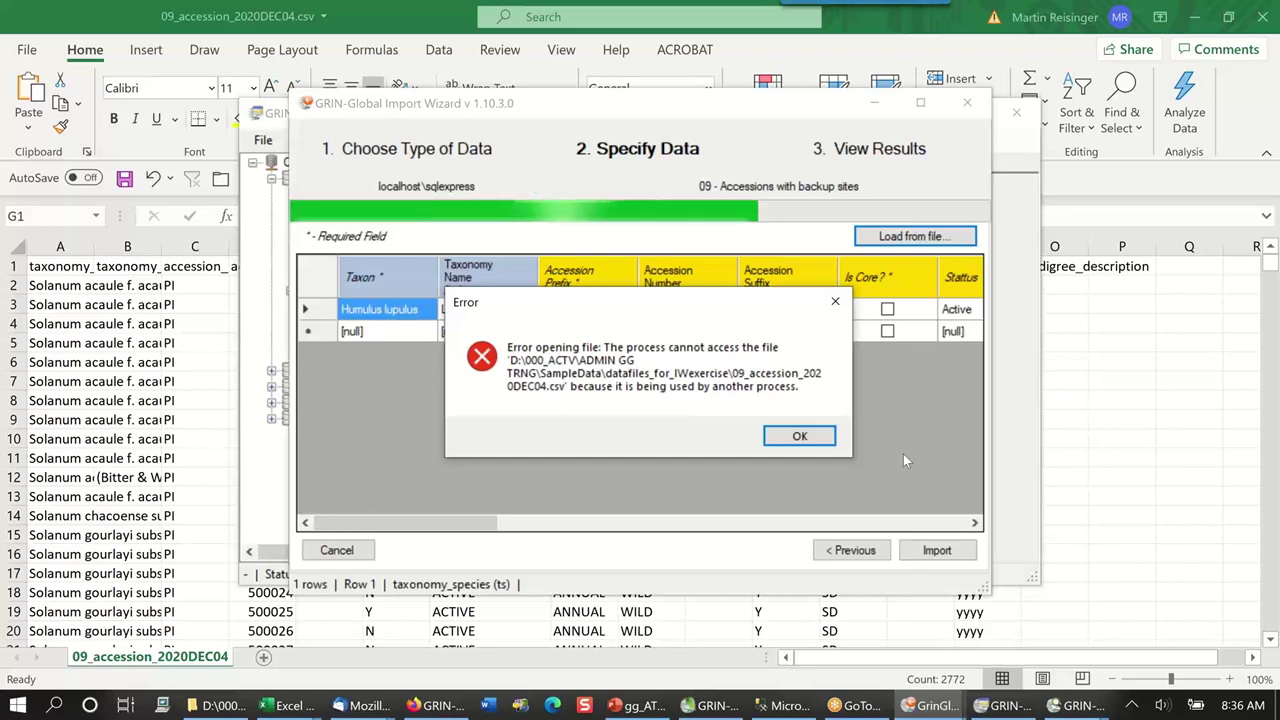
left_click(800, 434)
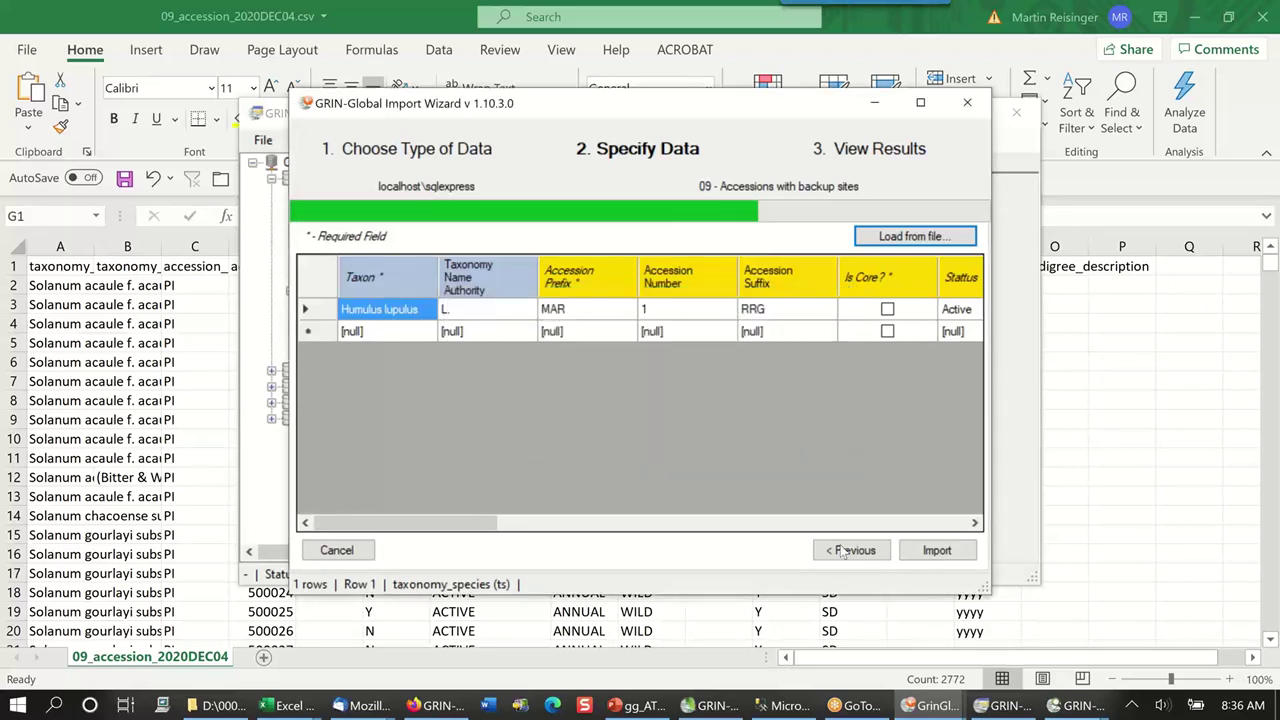
- Close the 09_accession_2020DEC04 workbook from Excel's taskbar preview
left_click(310, 706)
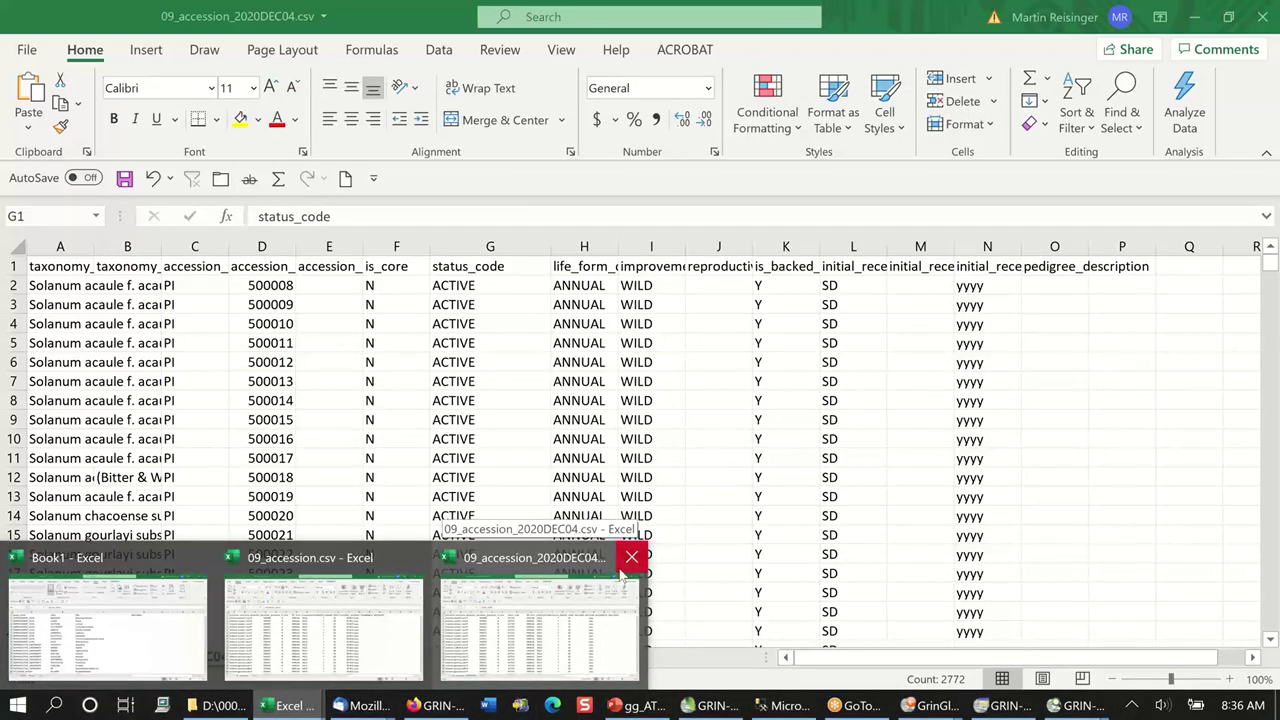
left_click(307, 706)
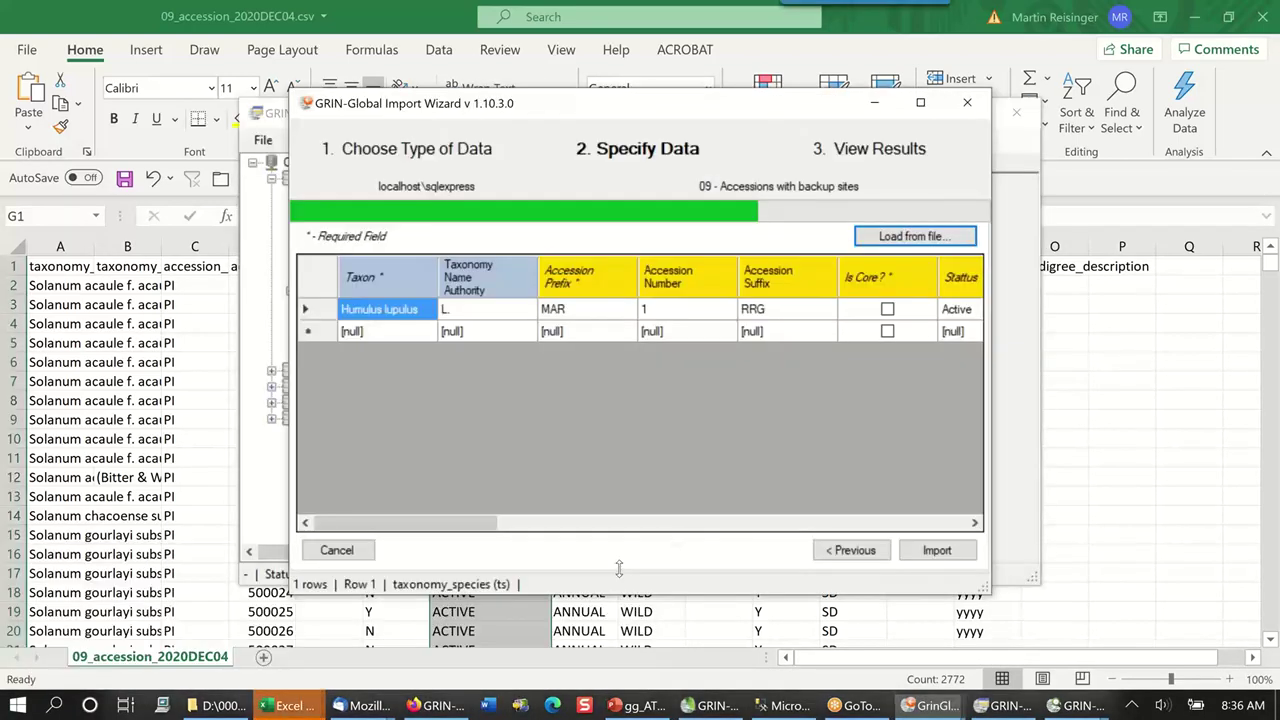
left_click(307, 706)
left_click(590, 560)
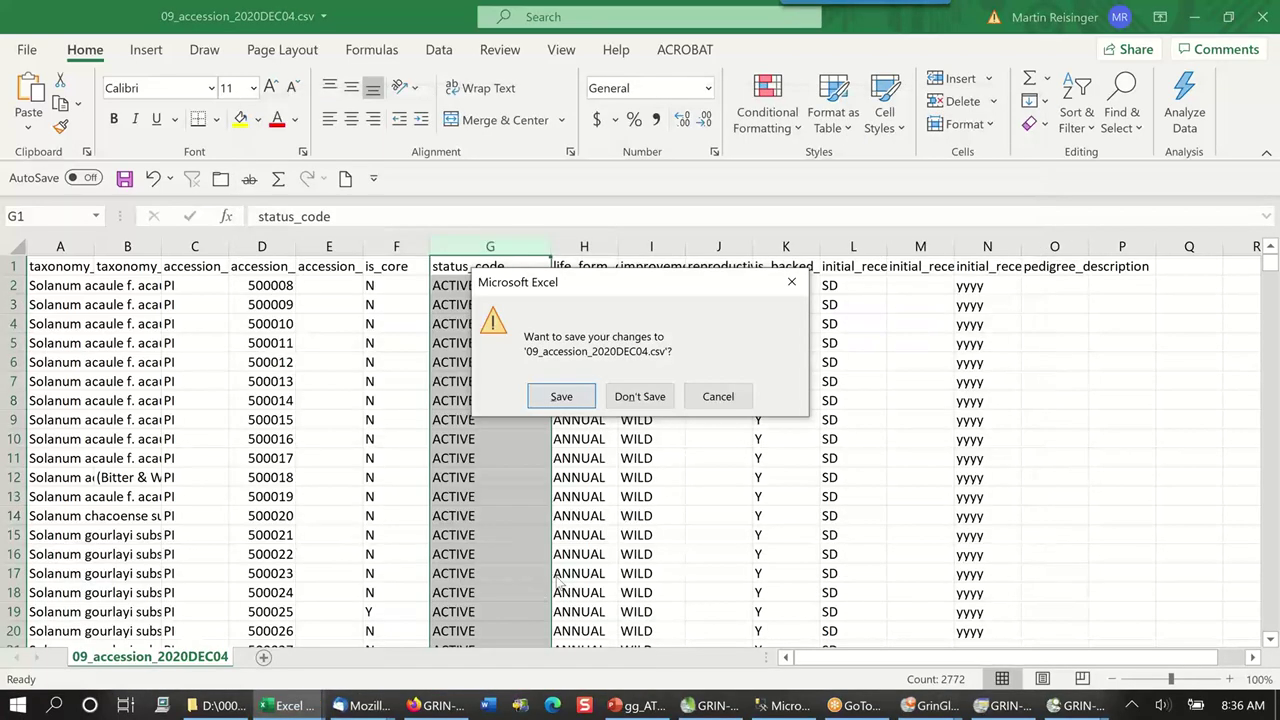
- Discard the workbook's changes and bring the 09_accession.csv window forward
left_click(636, 398)
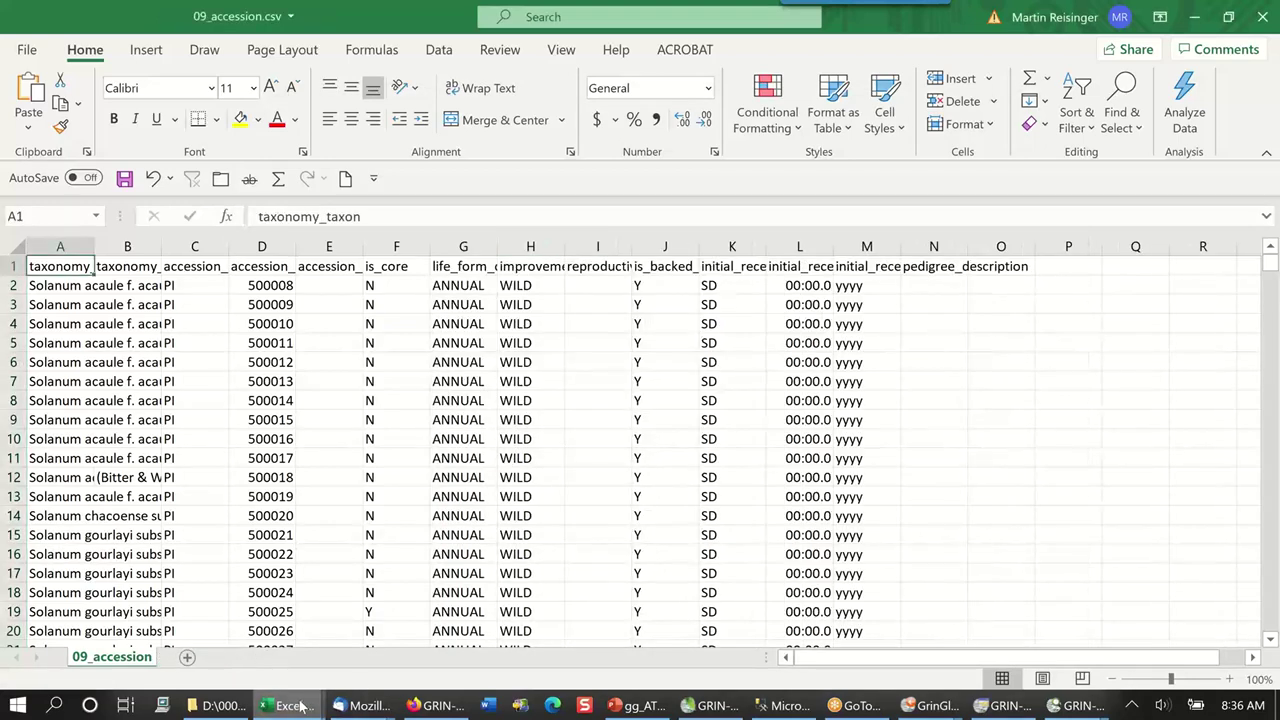
mouse_move(300, 706)
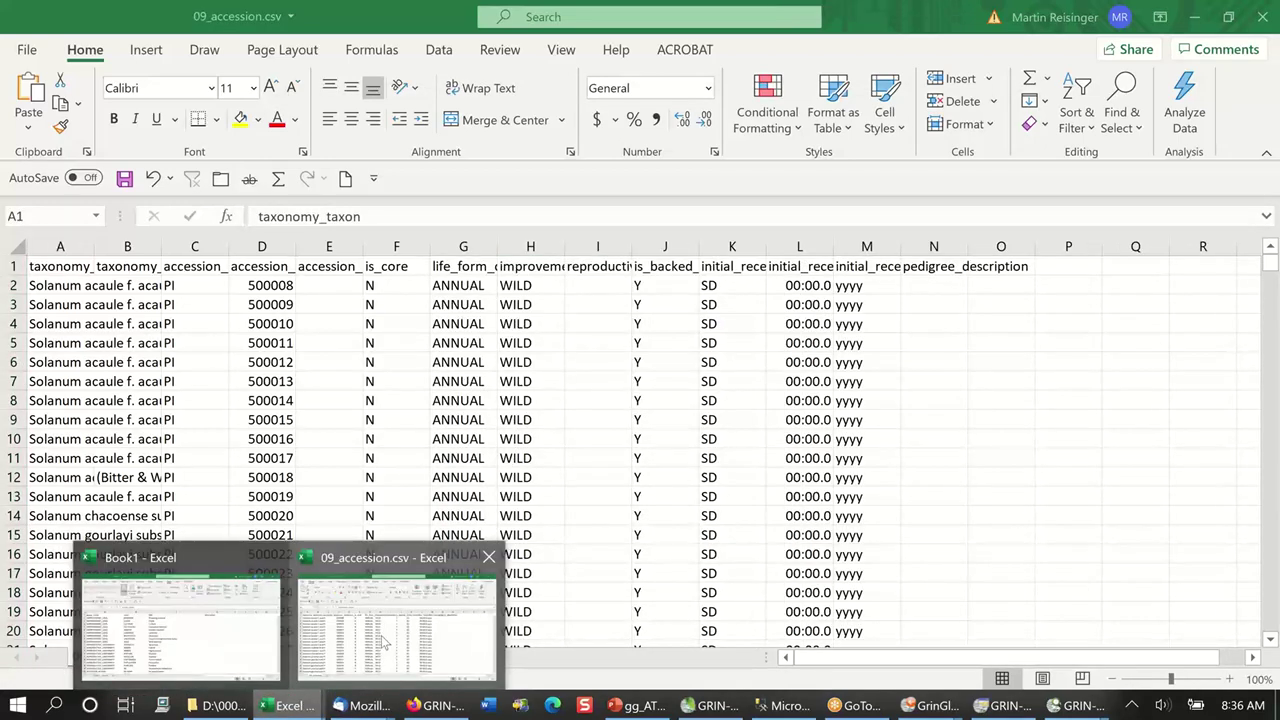
left_click(428, 610)
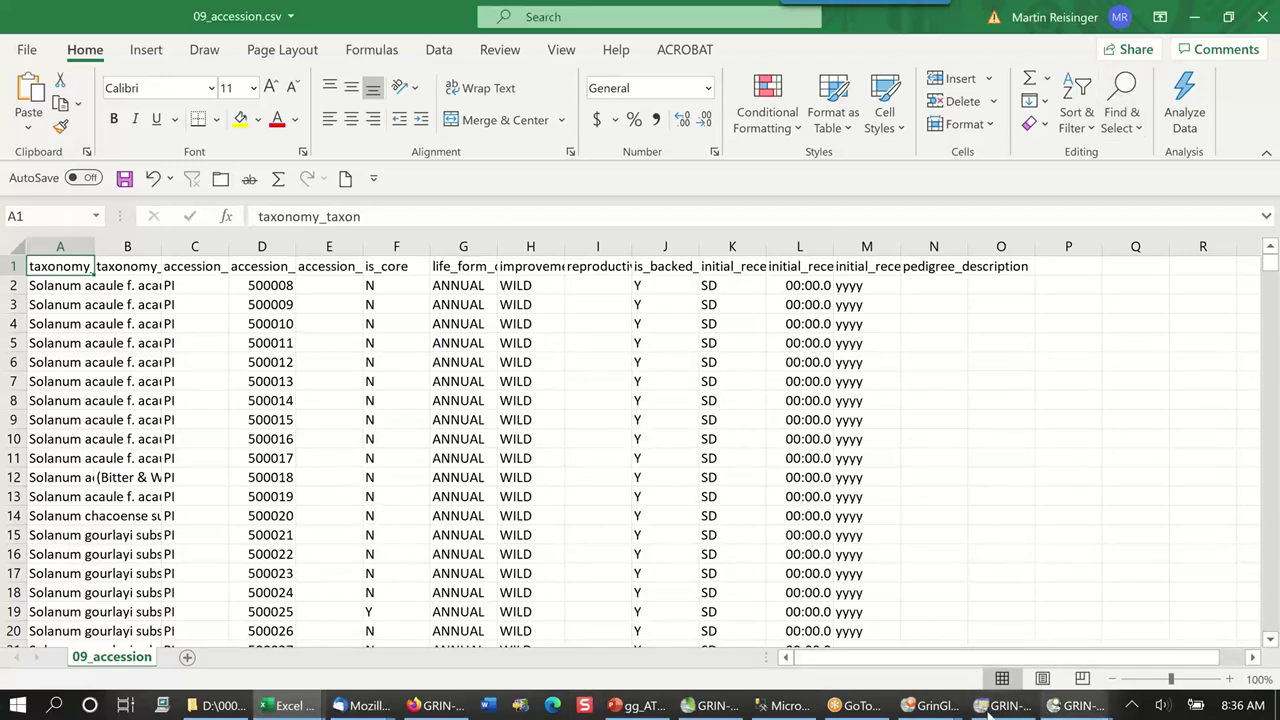
- Return to the Import Wizard and load 09_accession_2020DEC04.csv into the grid
left_click(934, 705)
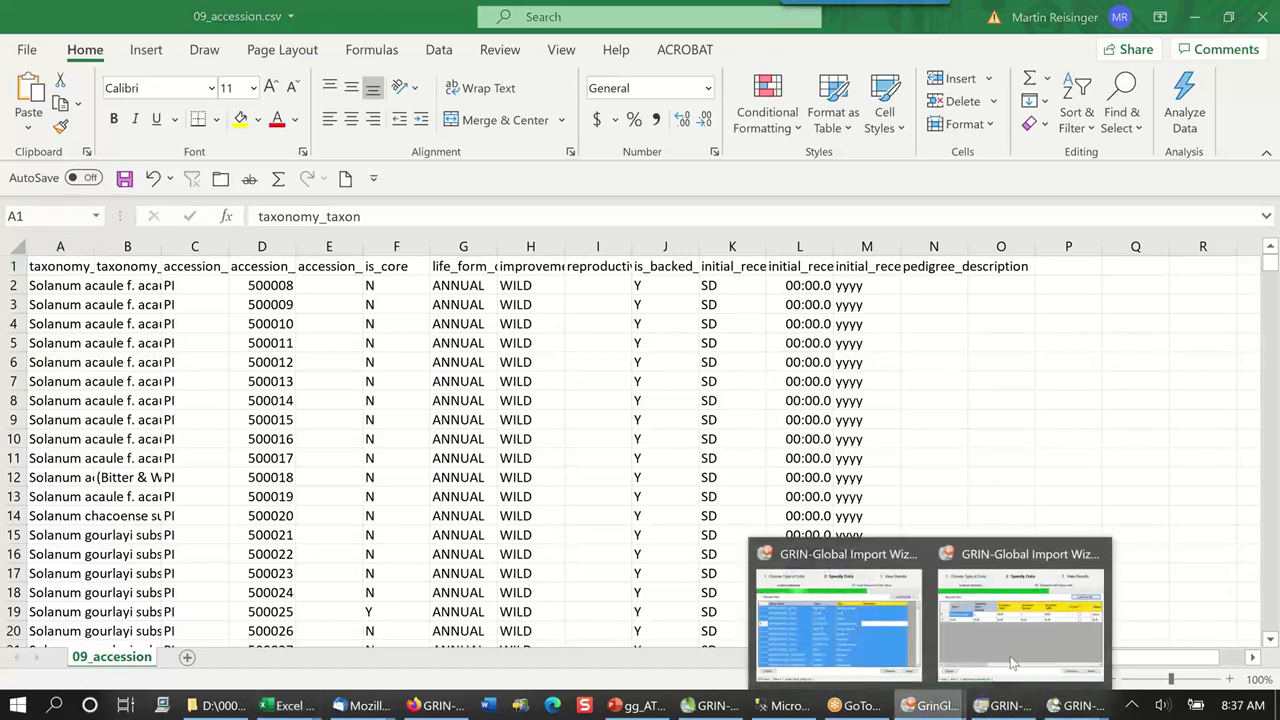
left_click(1015, 660)
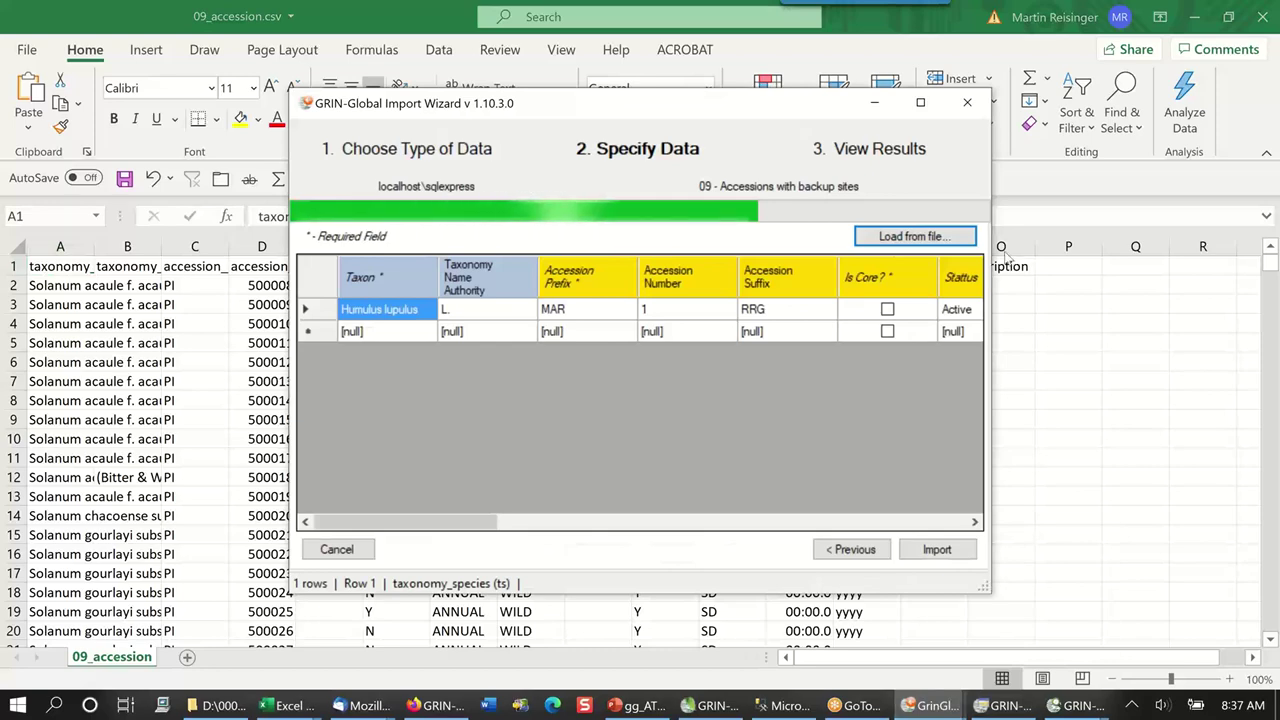
left_click(903, 240)
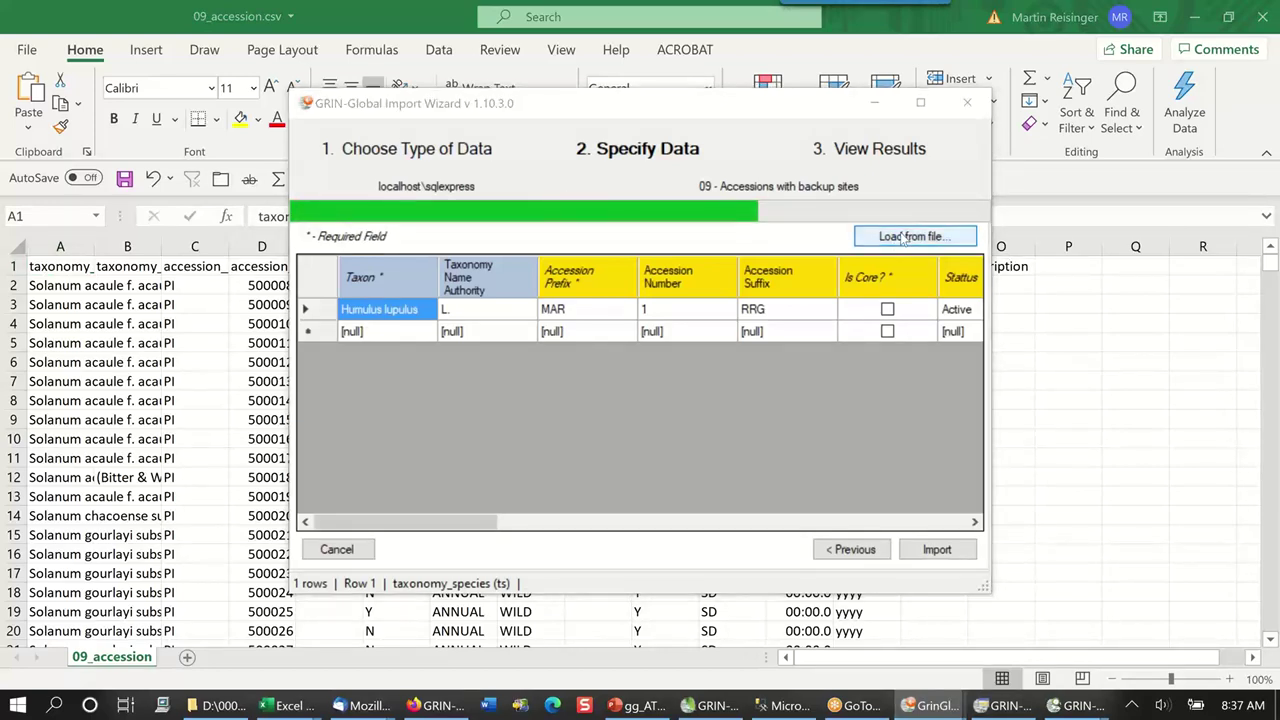
scroll(686, 290, "down", 2)
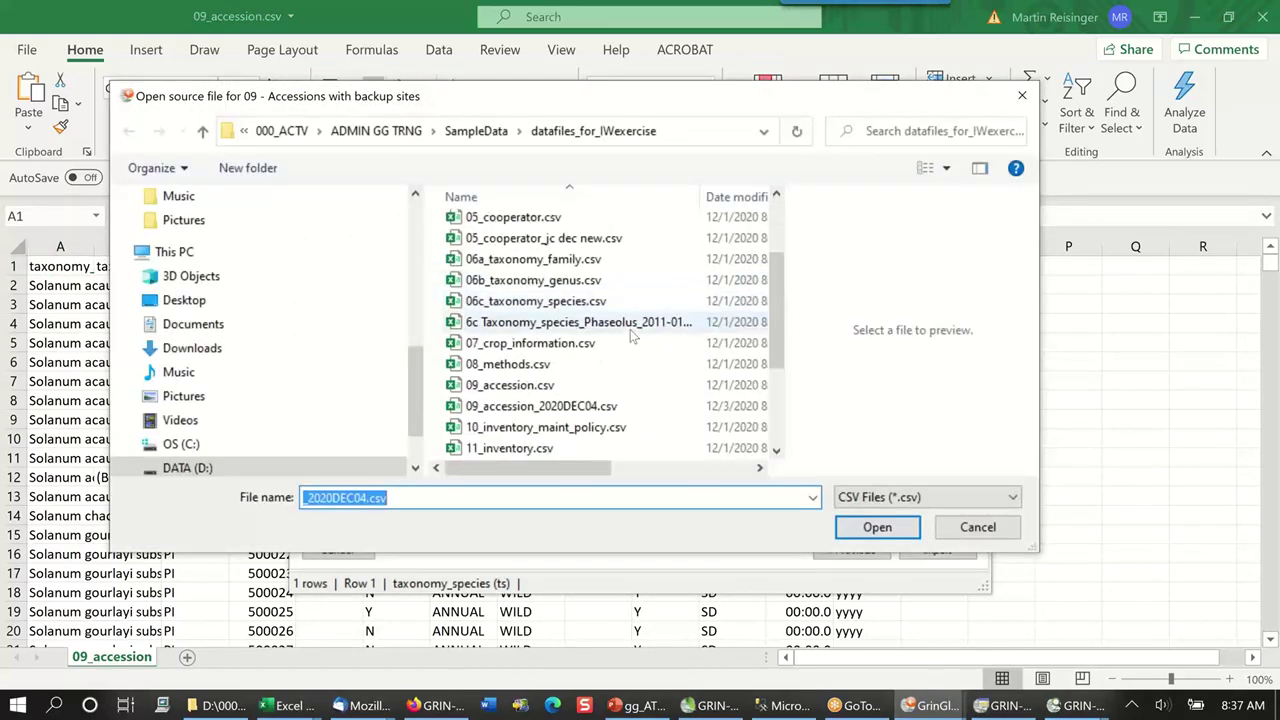
left_click(633, 407)
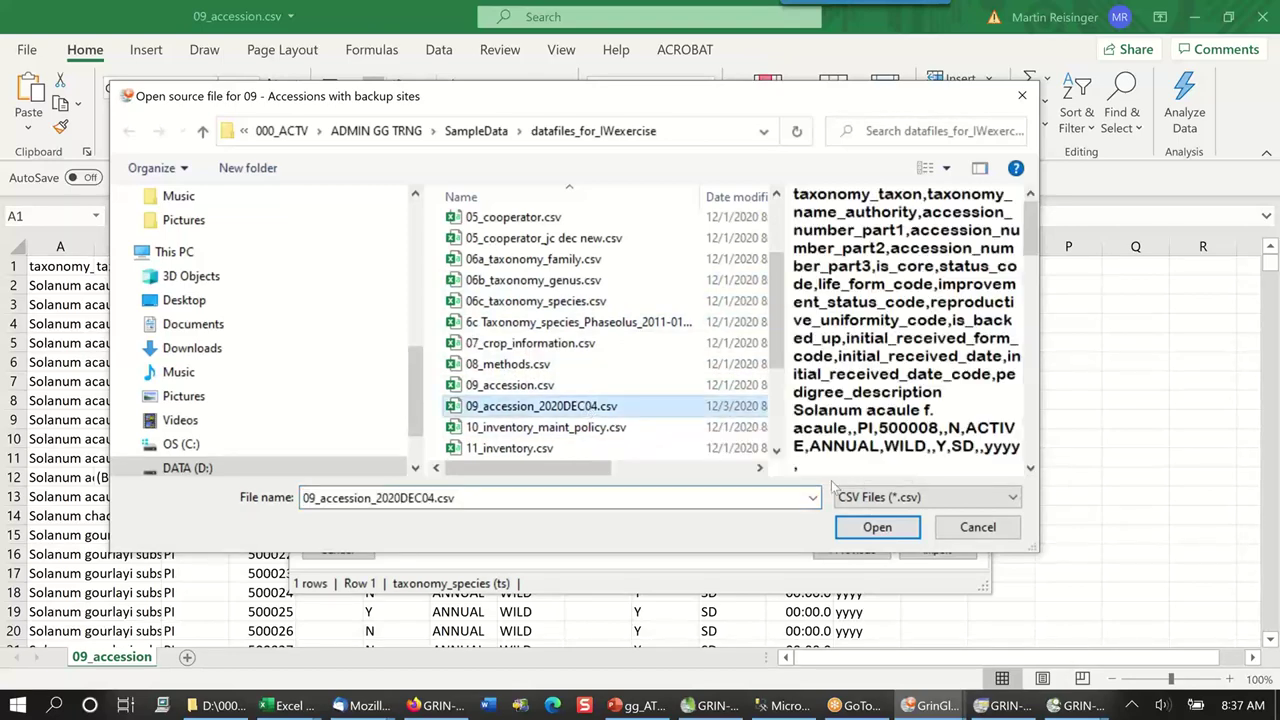
left_click(897, 533)
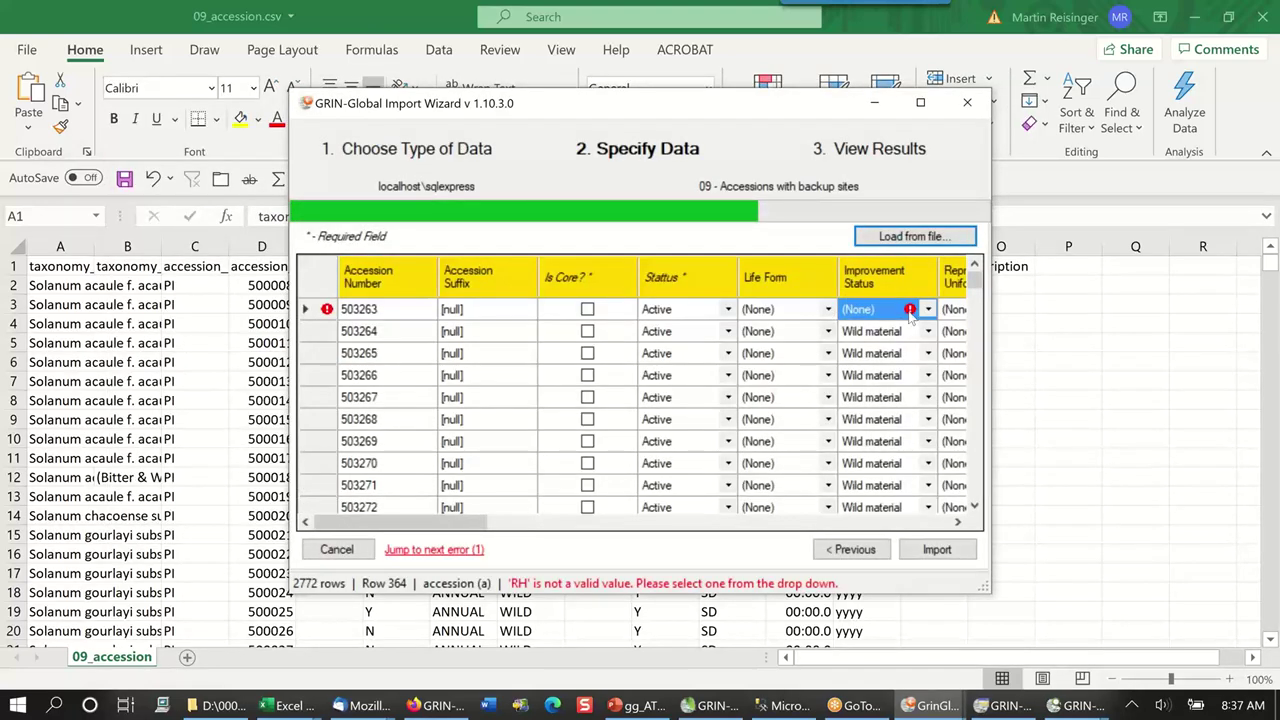
- Change accession 503263's Improvement Status to Wild material to clear its error
left_click(928, 310)
left_click(929, 311)
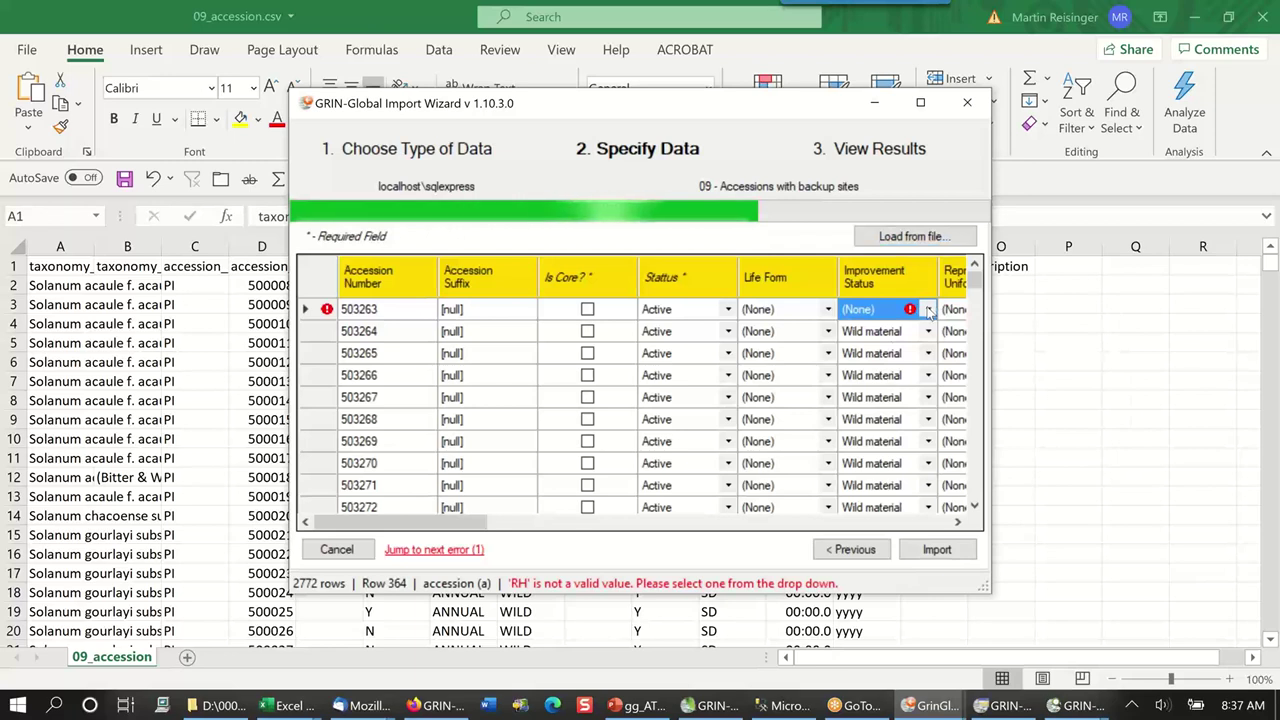
left_click(929, 311)
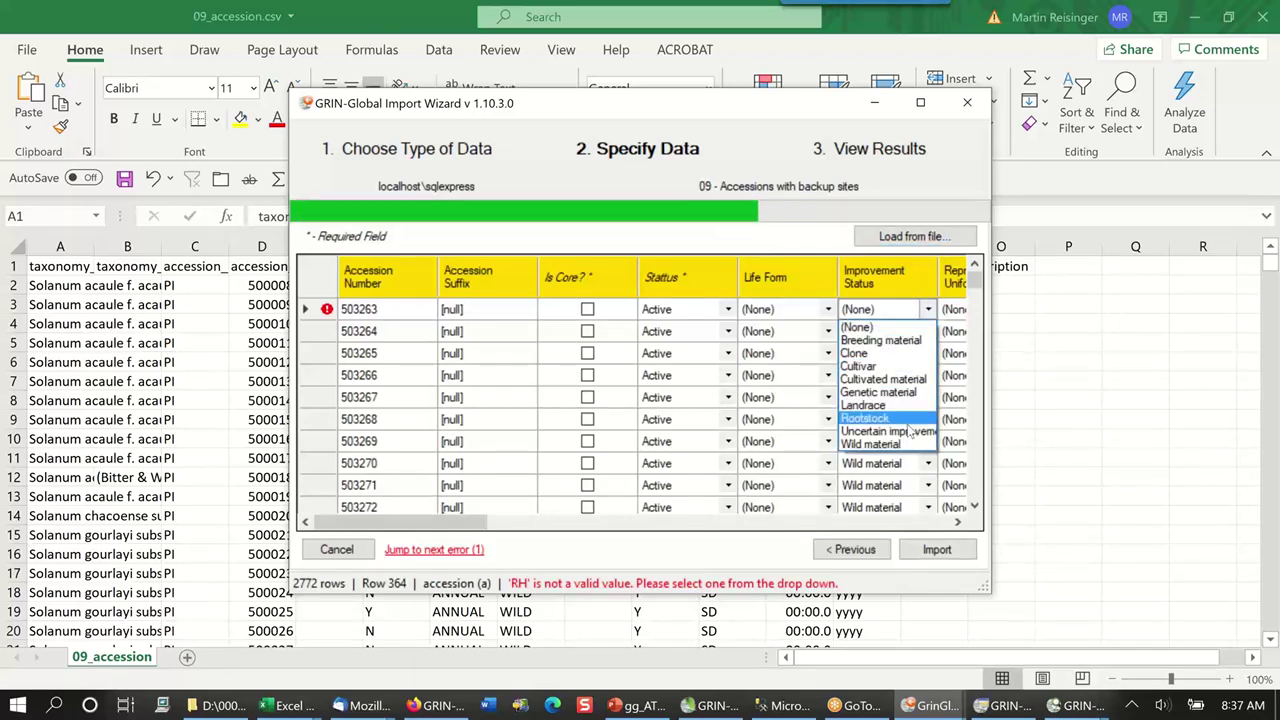
left_click(872, 444)
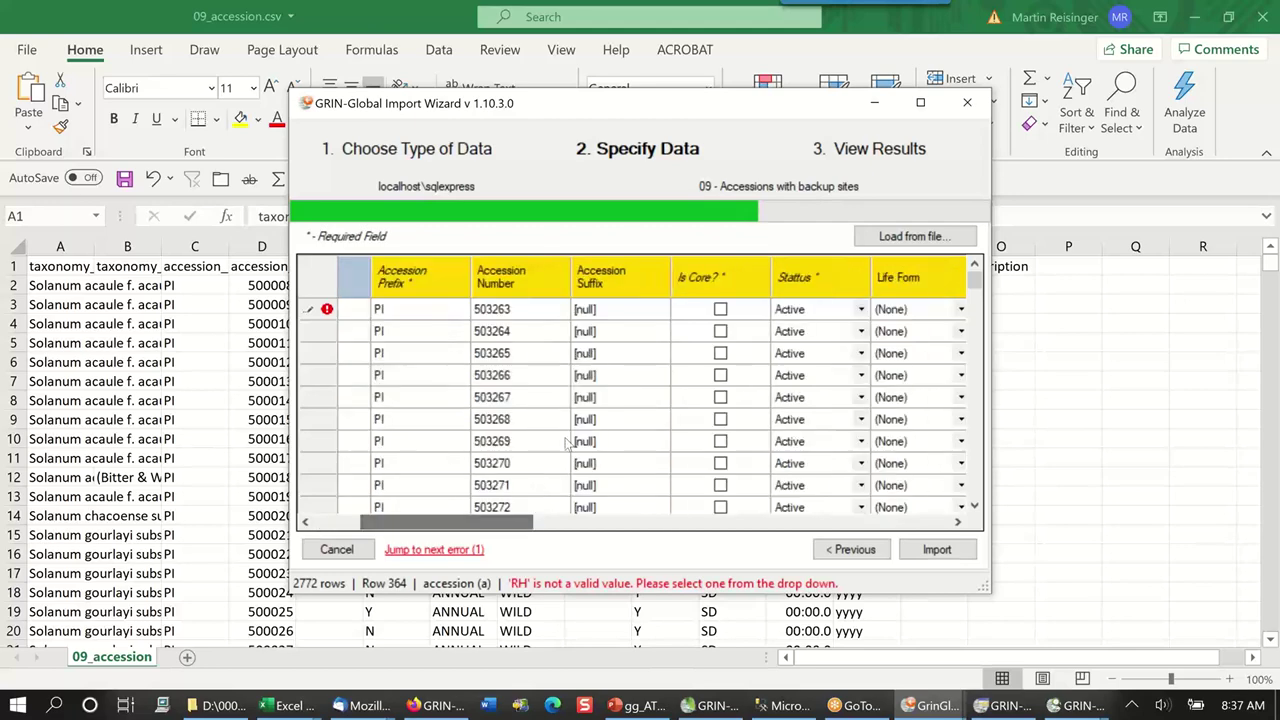
left_click(530, 311)
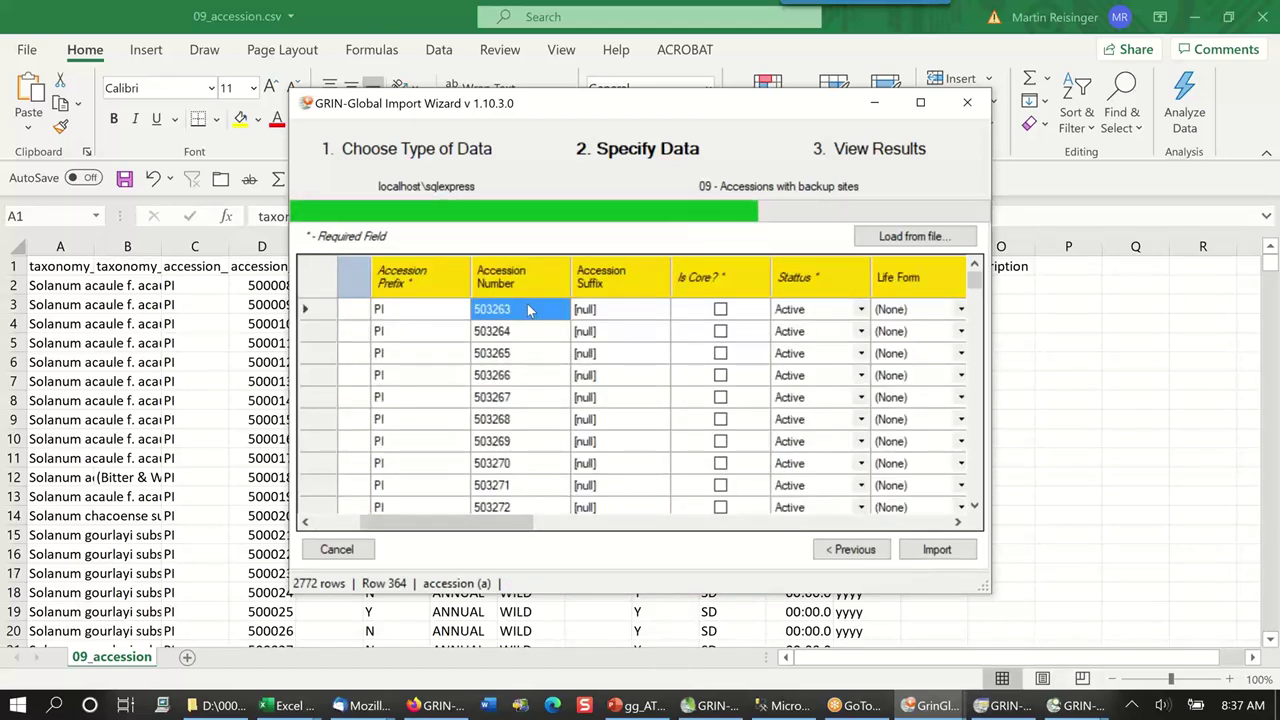
left_click_drag(470, 521, 424, 521)
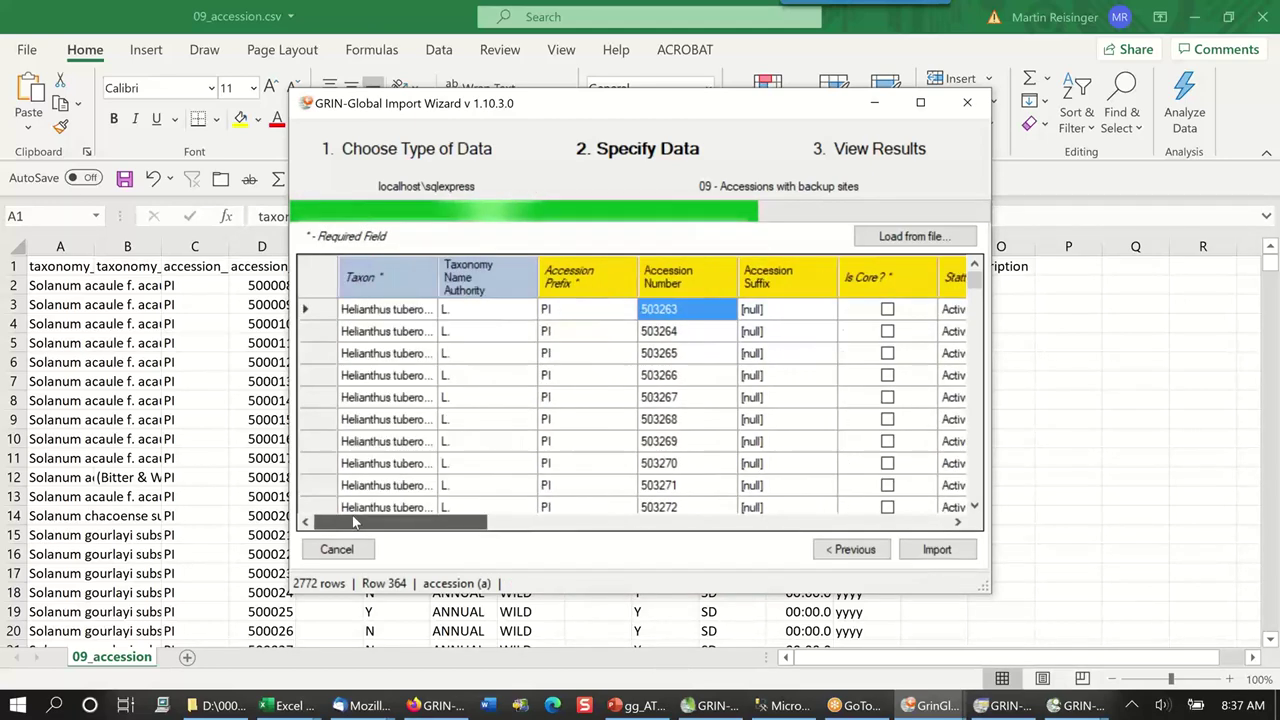
- Run the accession import and scroll through the results: 687 errors across 2,772 items
left_click(938, 549)
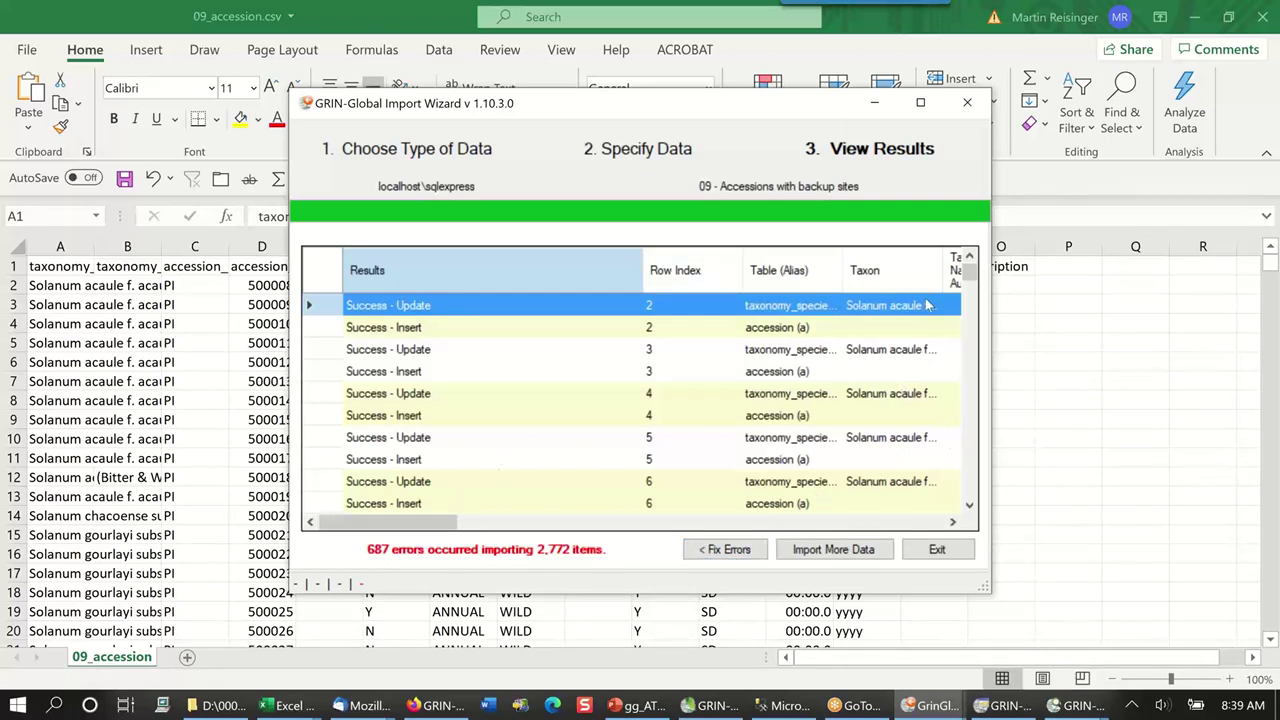
scroll(830, 365, "down", 5)
scroll(478, 330, "up", 3)
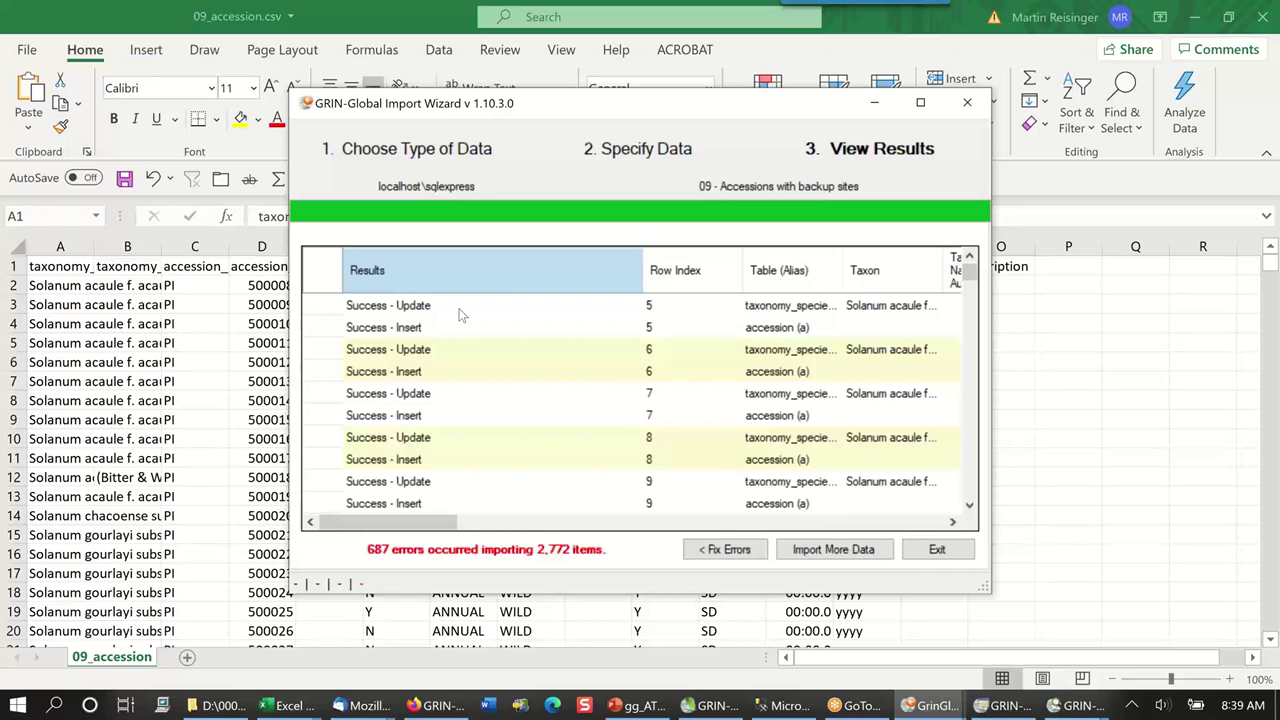
scroll(514, 340, "up", 2)
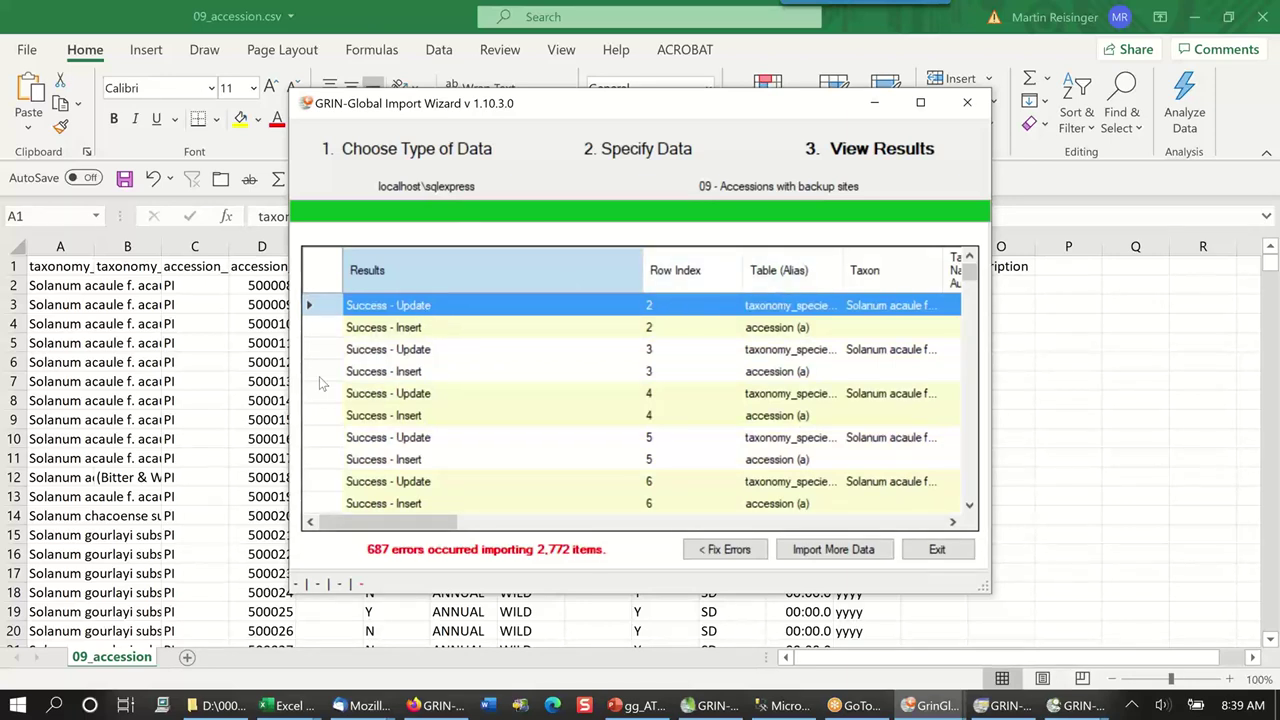
scroll(560, 411, "down", 10)
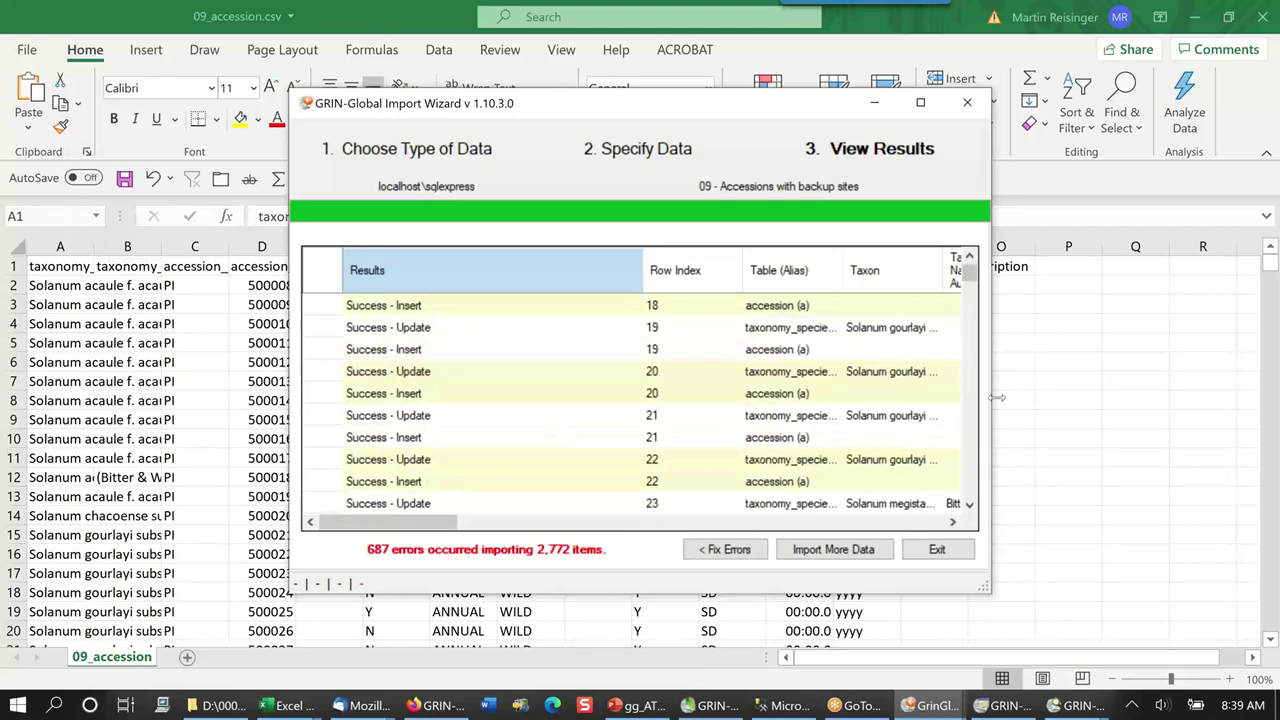
- Widen the results grid to check more columns, then exit the Import Wizard
left_click_drag(995, 393, 1224, 393)
left_click_drag(520, 530, 985, 562)
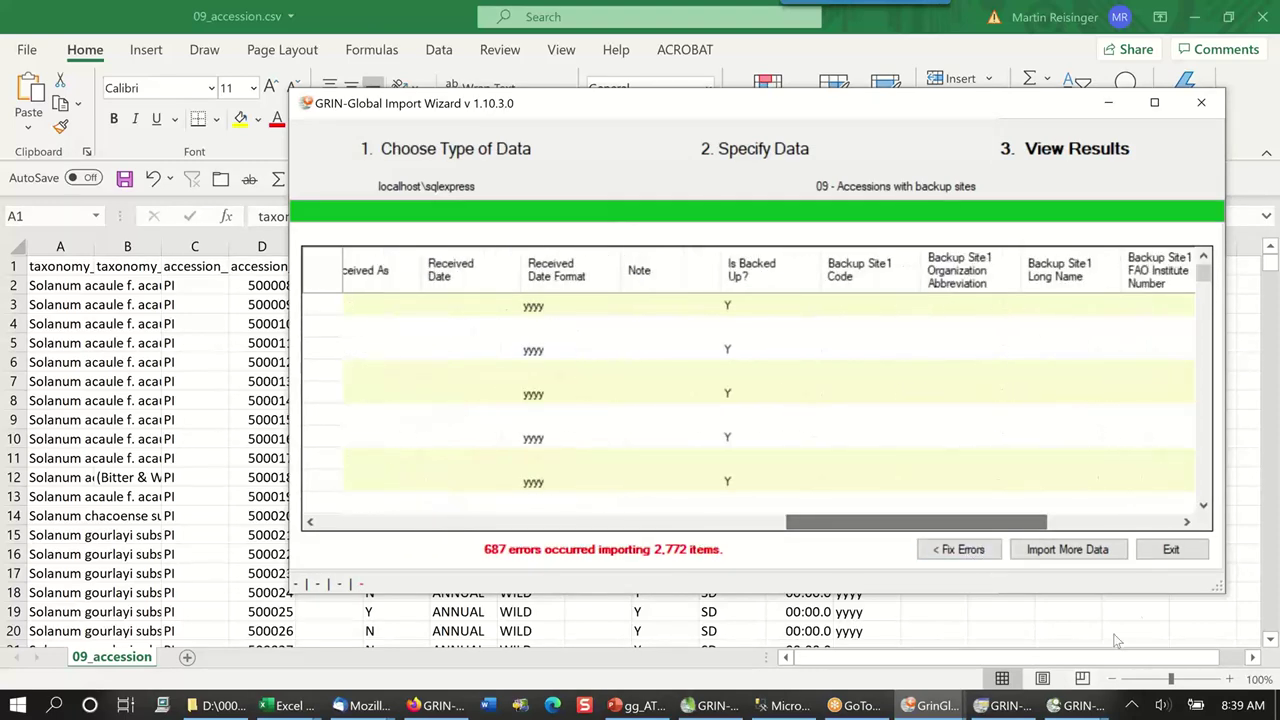
left_click(1172, 551)
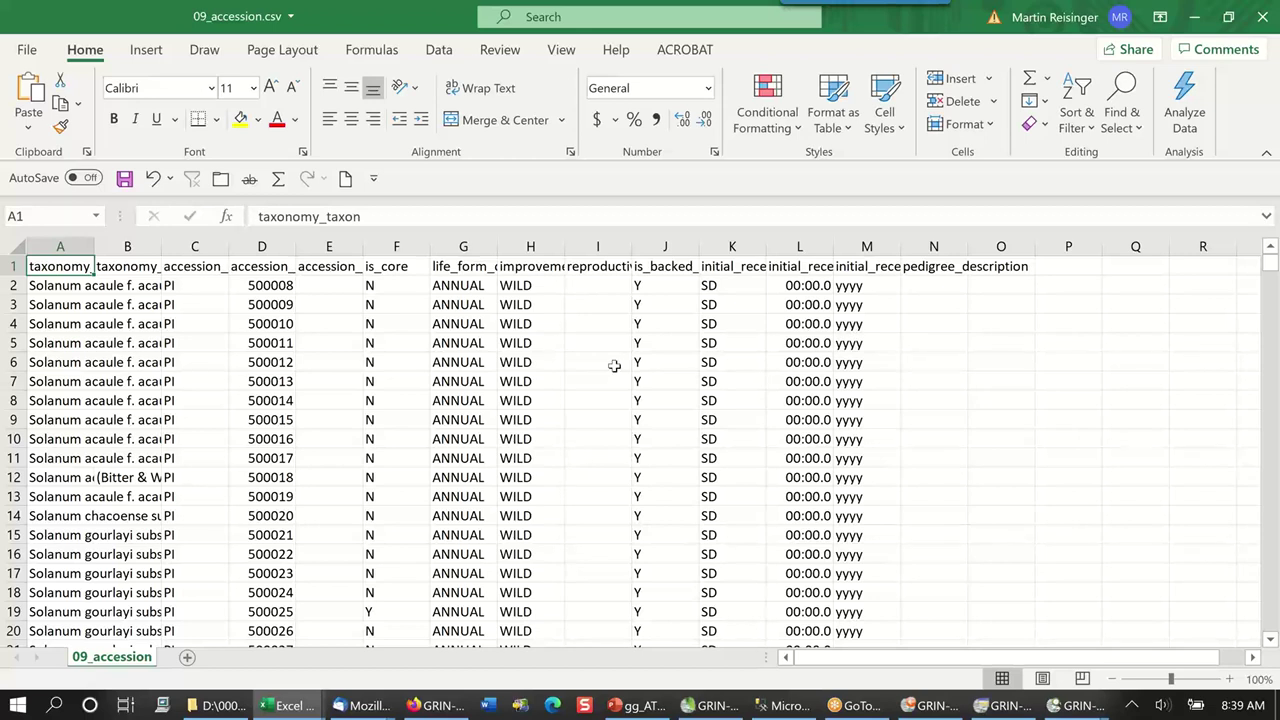
- Rerun the all-accessions query in GRIN-Global Search, retrieving all 2350 accessions including PI 500008
left_click(983, 706)
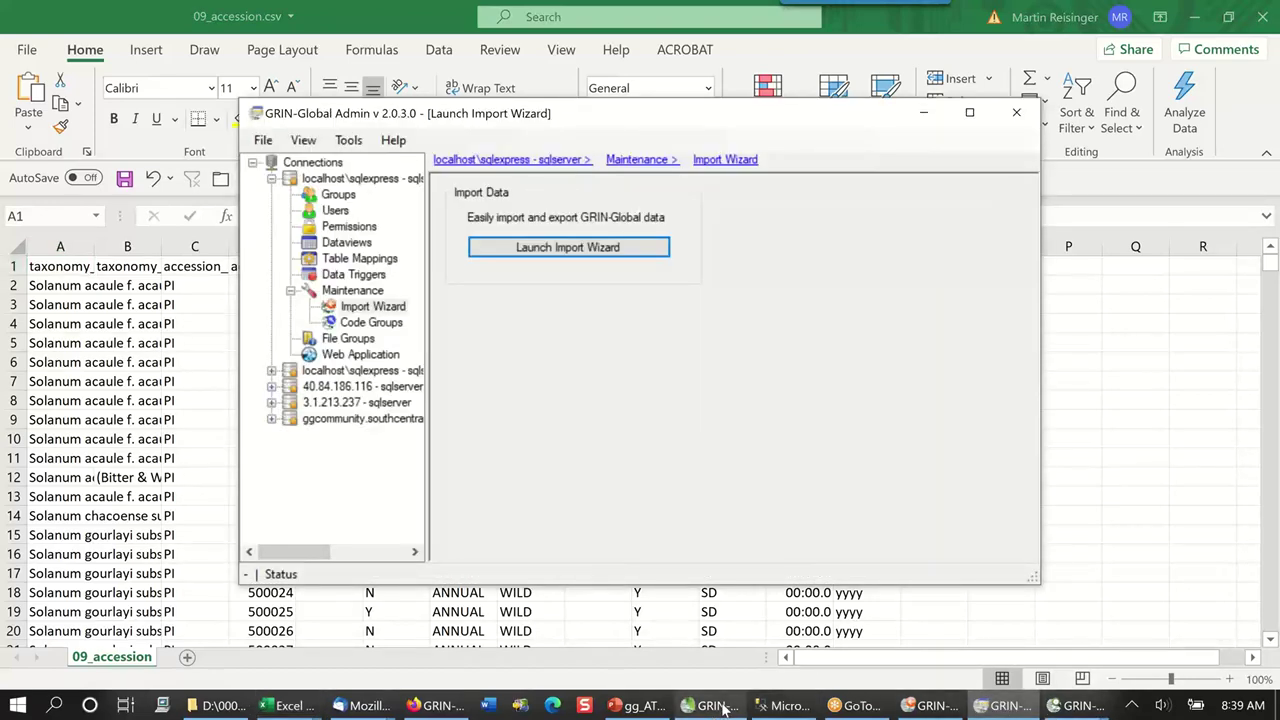
mouse_move(1078, 705)
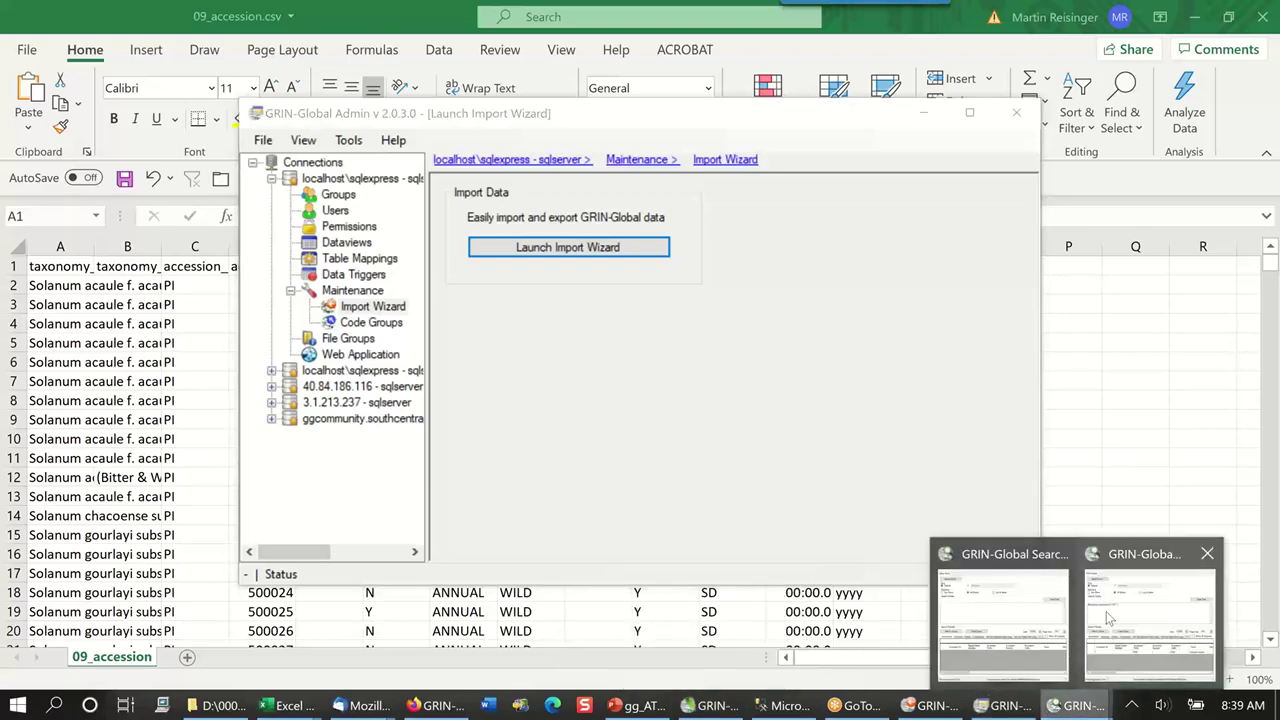
left_click(1106, 606)
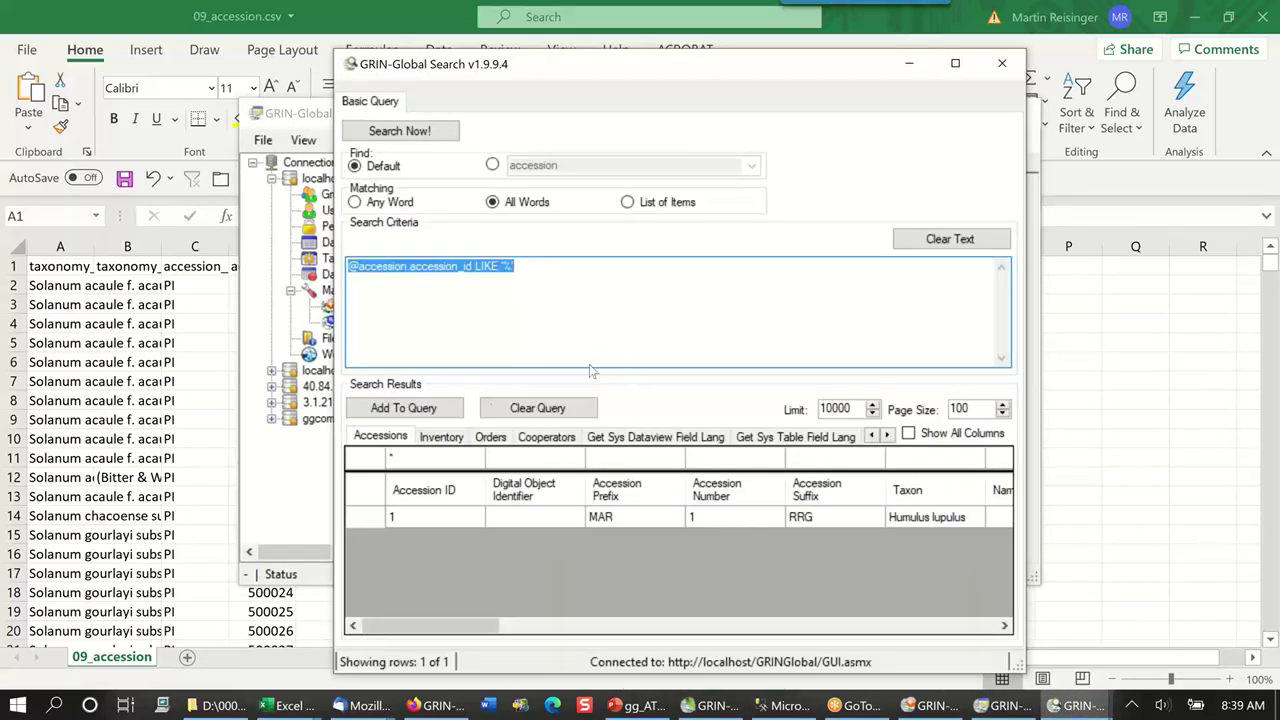
left_click(400, 131)
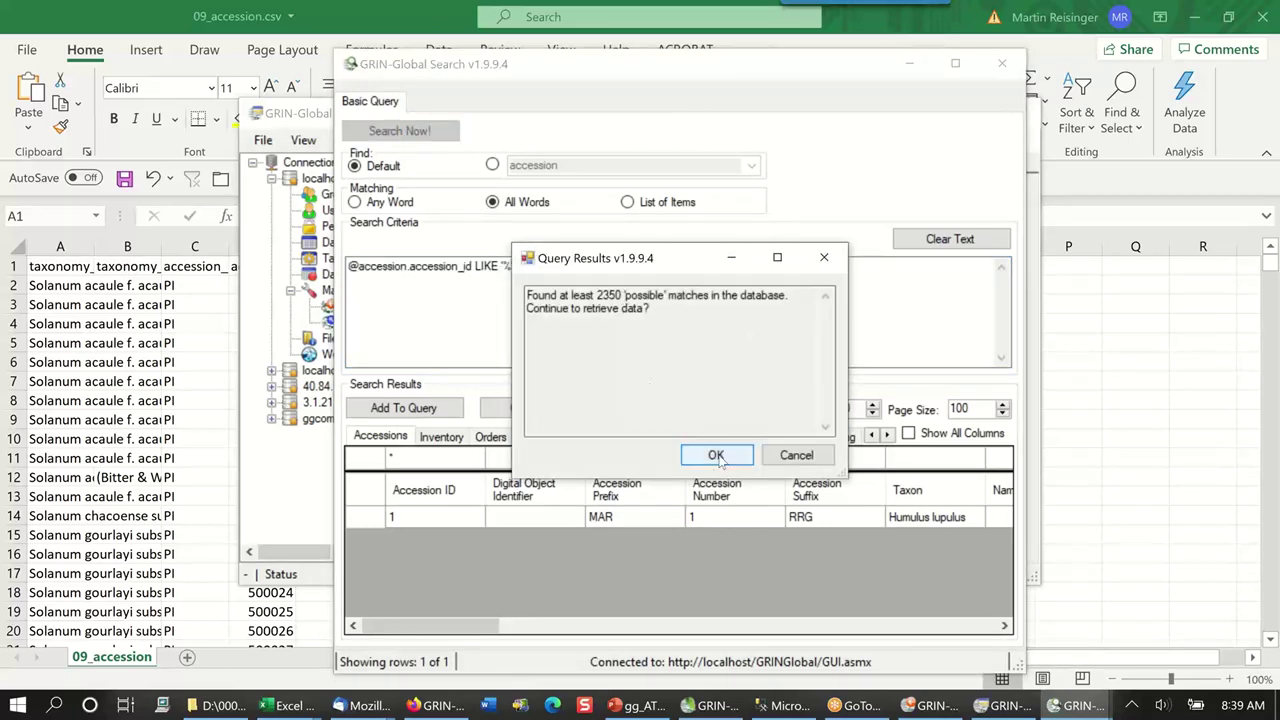
left_click(717, 455)
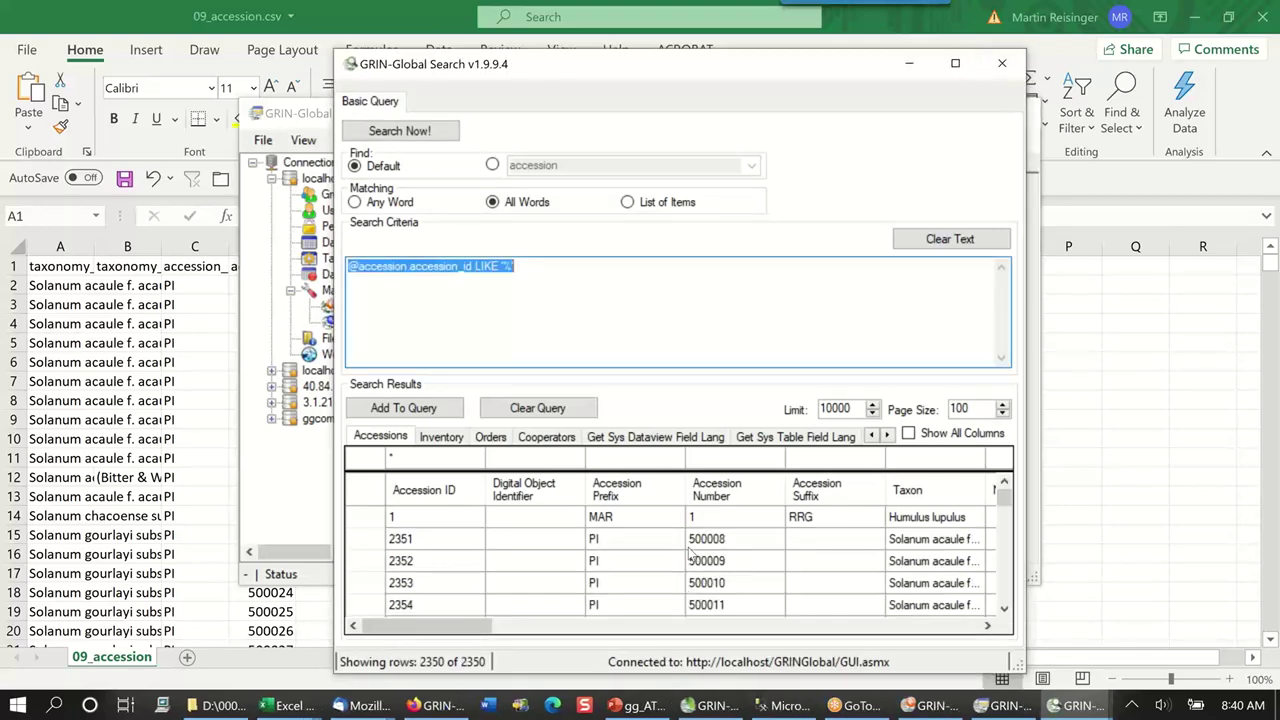
left_click(631, 706)
- Page through slides 43 to 46 to the IW Benefits slide, then return to GRIN-Global Admin
left_click(630, 706)
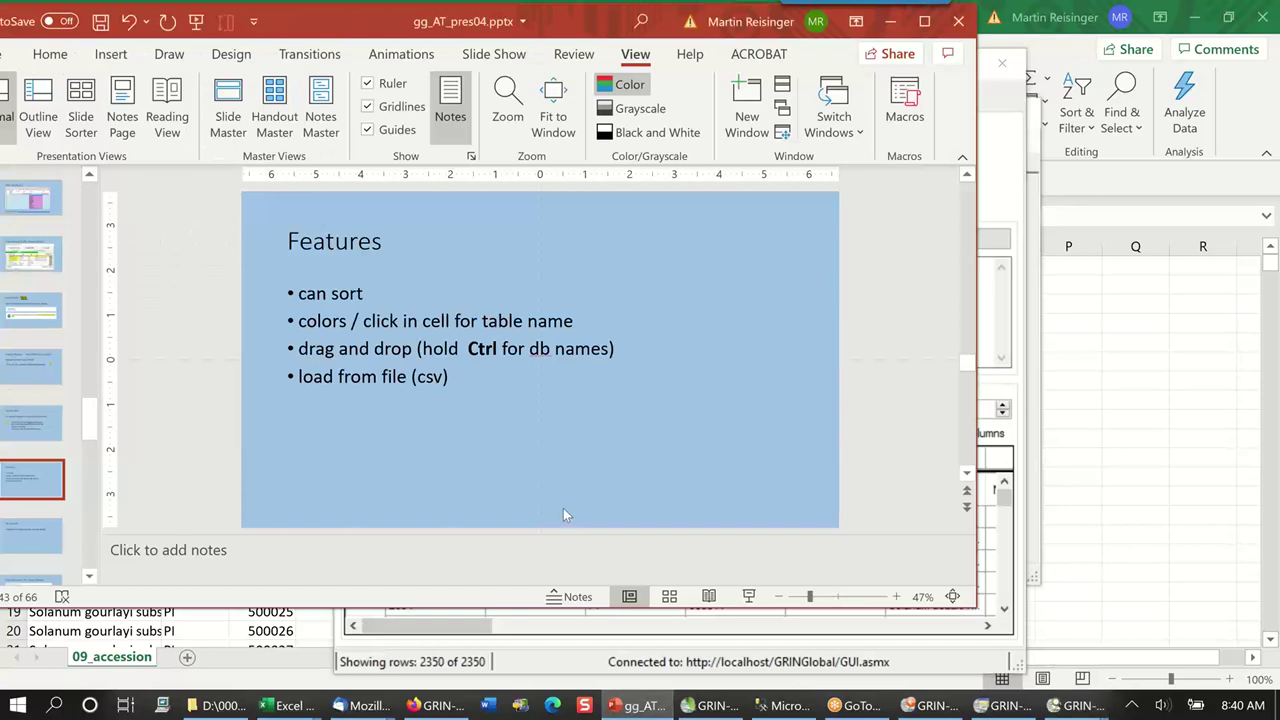
scroll(563, 514, "down", 1)
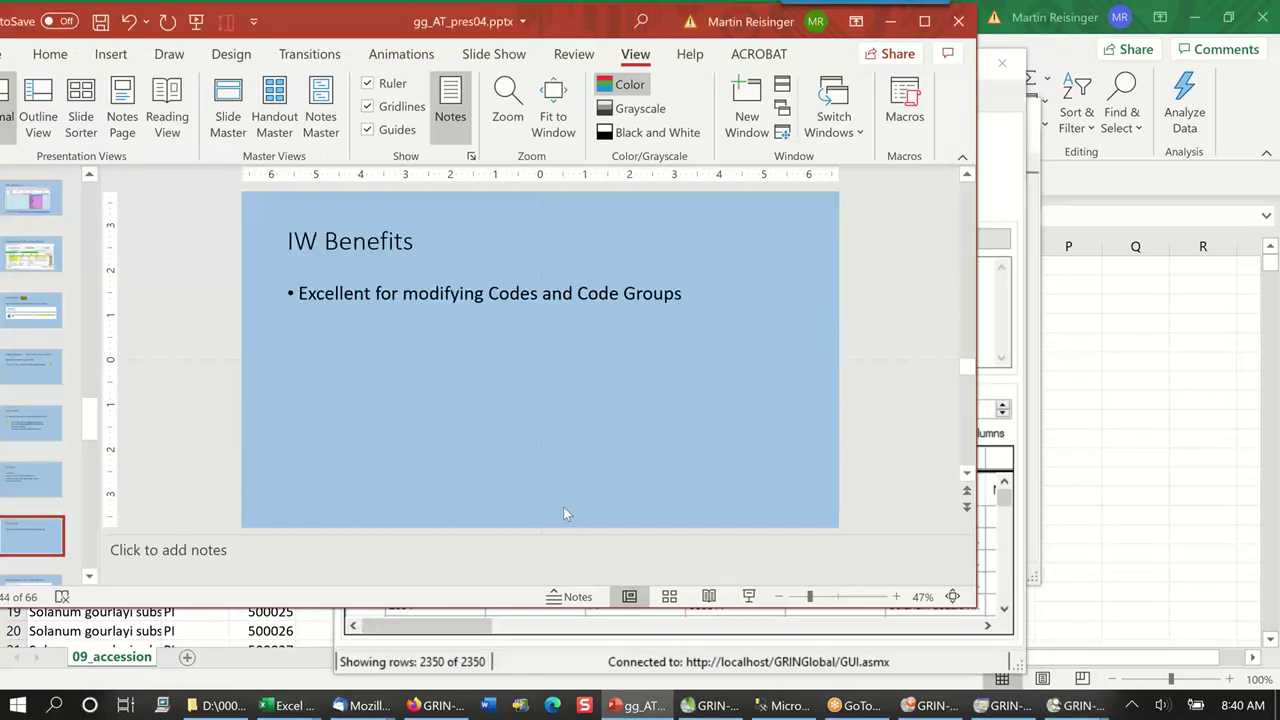
scroll(563, 514, "down", 1)
scroll(463, 366, "up", 1)
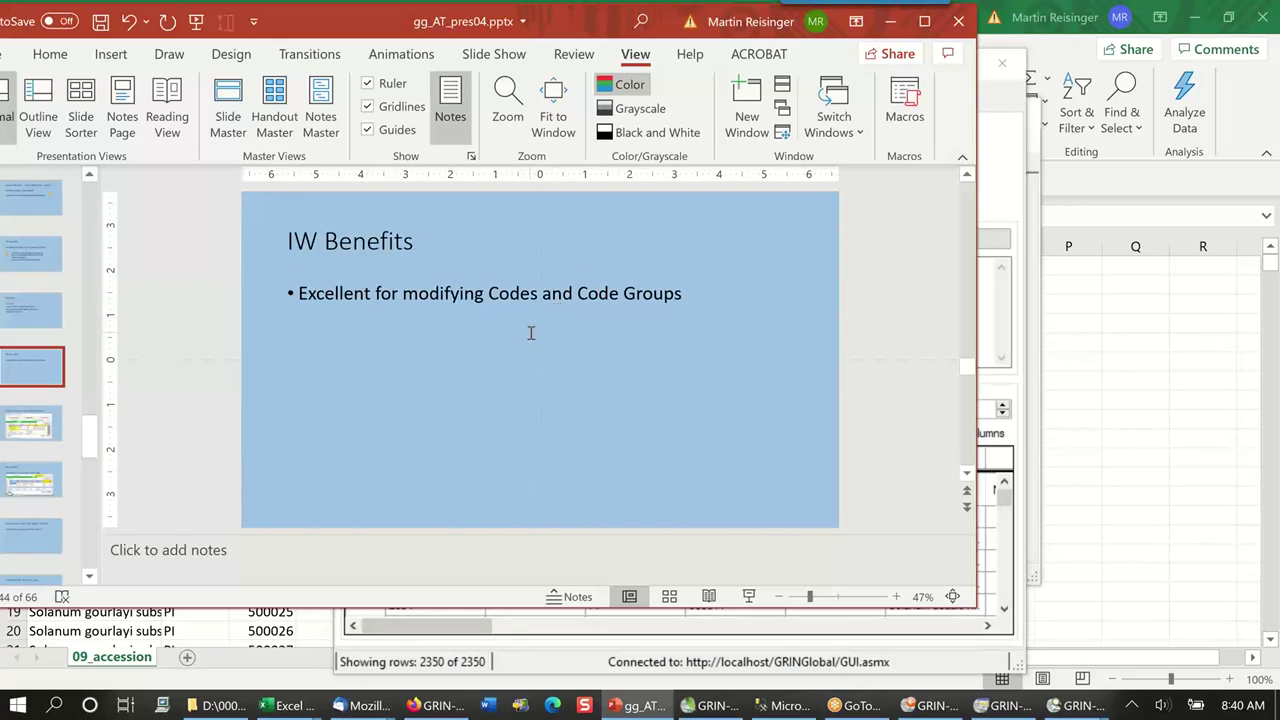
scroll(531, 333, "down", 1)
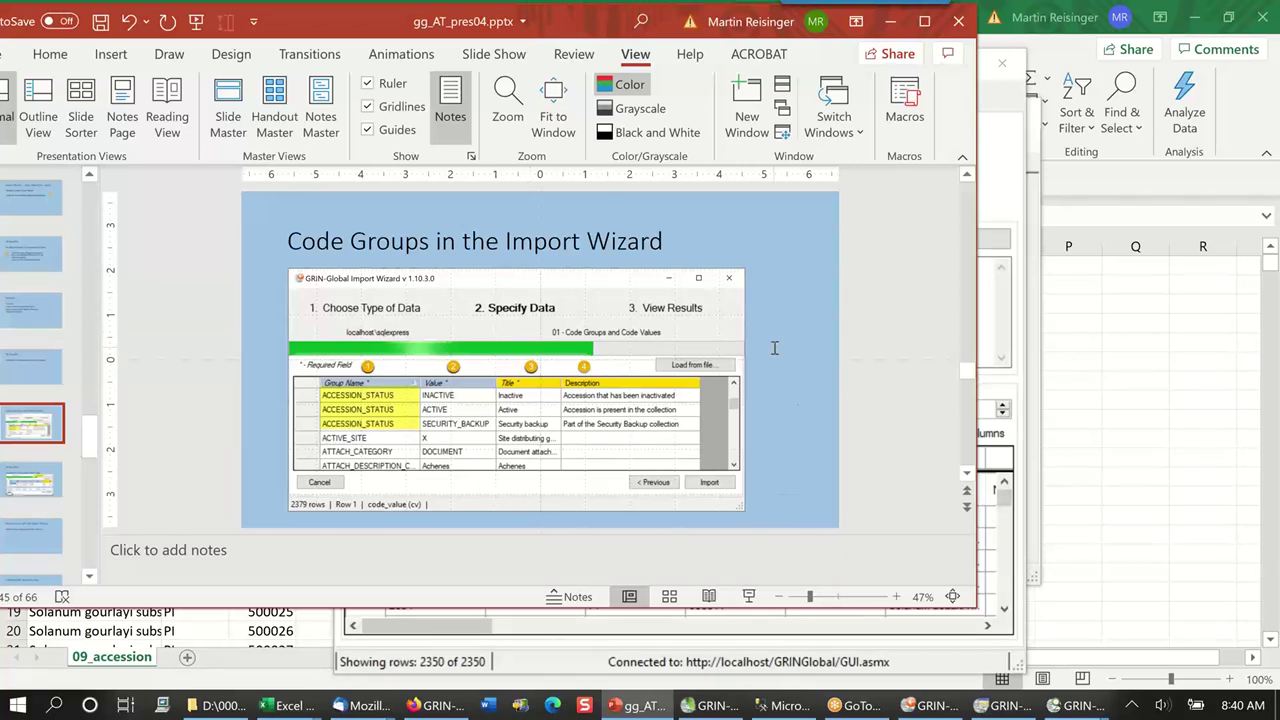
scroll(774, 347, "down", 1)
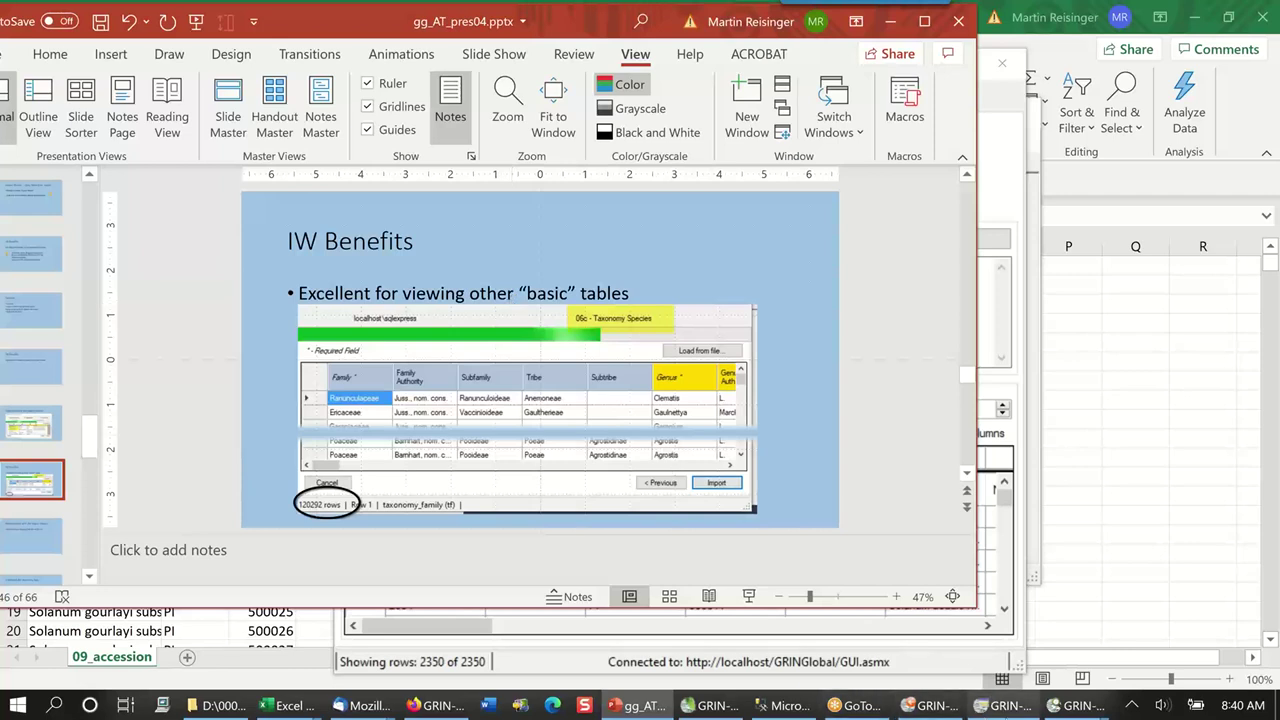
left_click(1005, 705)
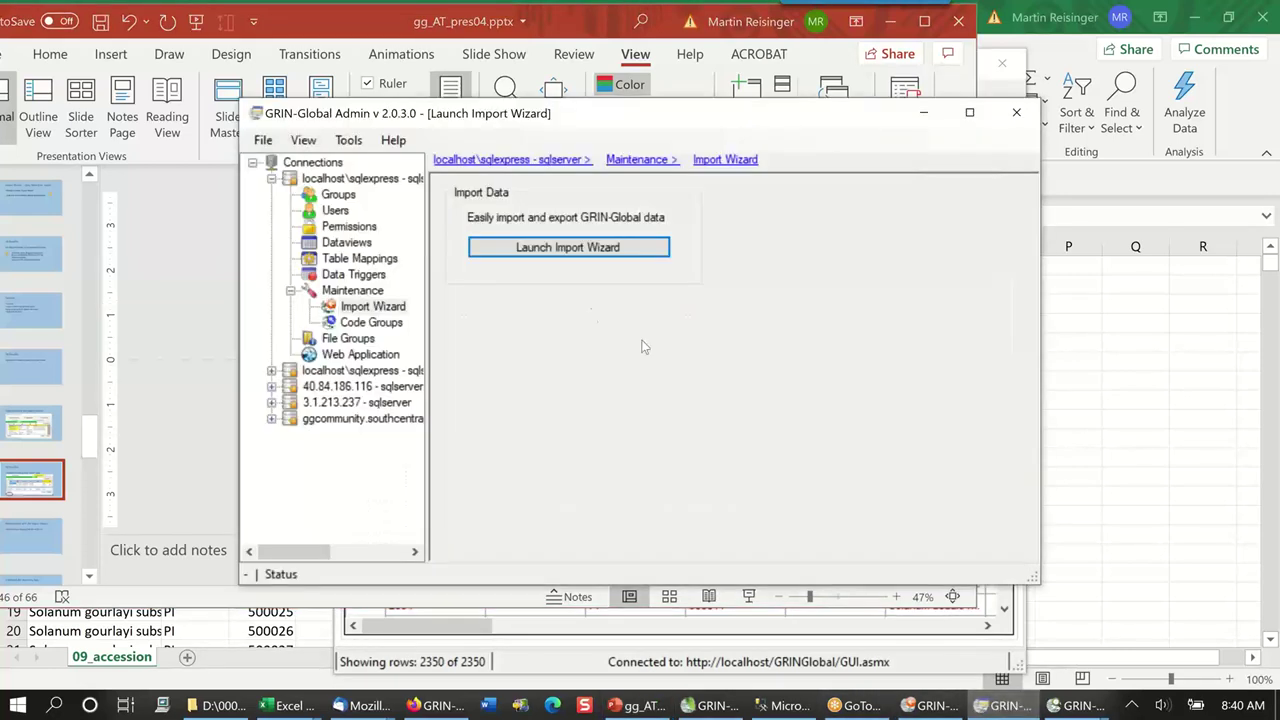
- Launch the Import Wizard with View existing data checked and 06c - Taxonomy Species selected
left_click(549, 248)
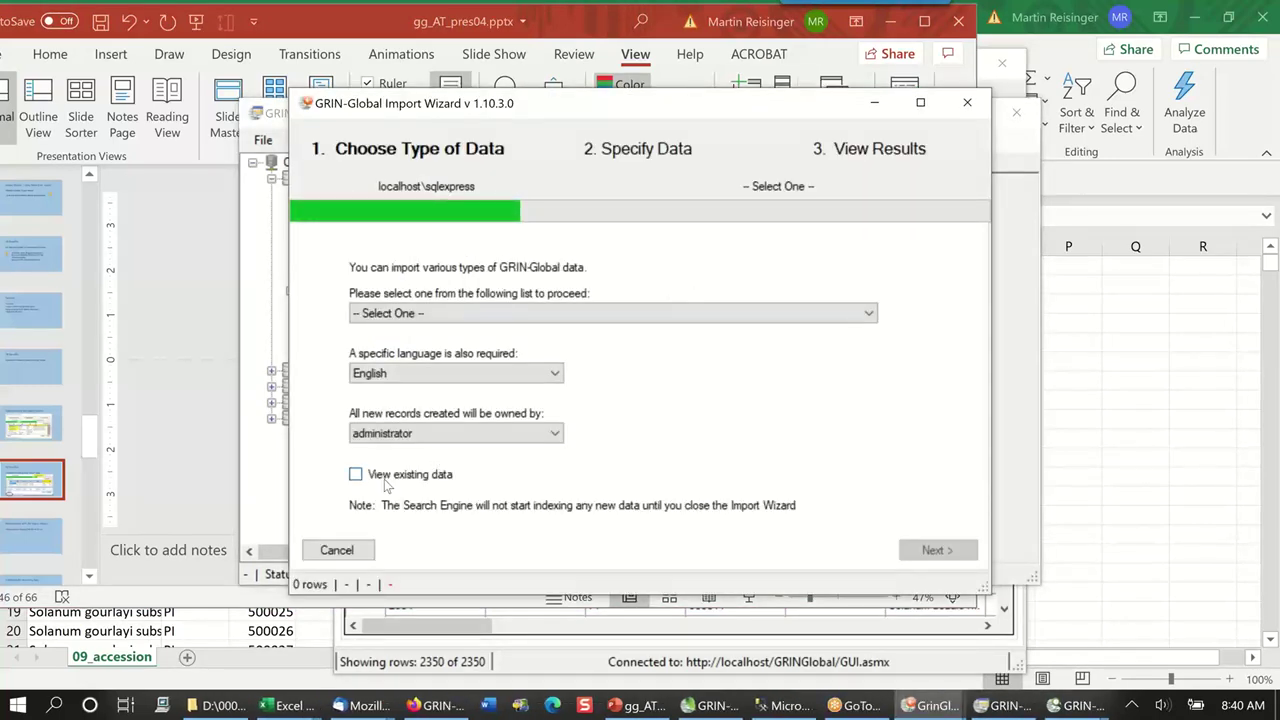
left_click(357, 476)
left_click(867, 315)
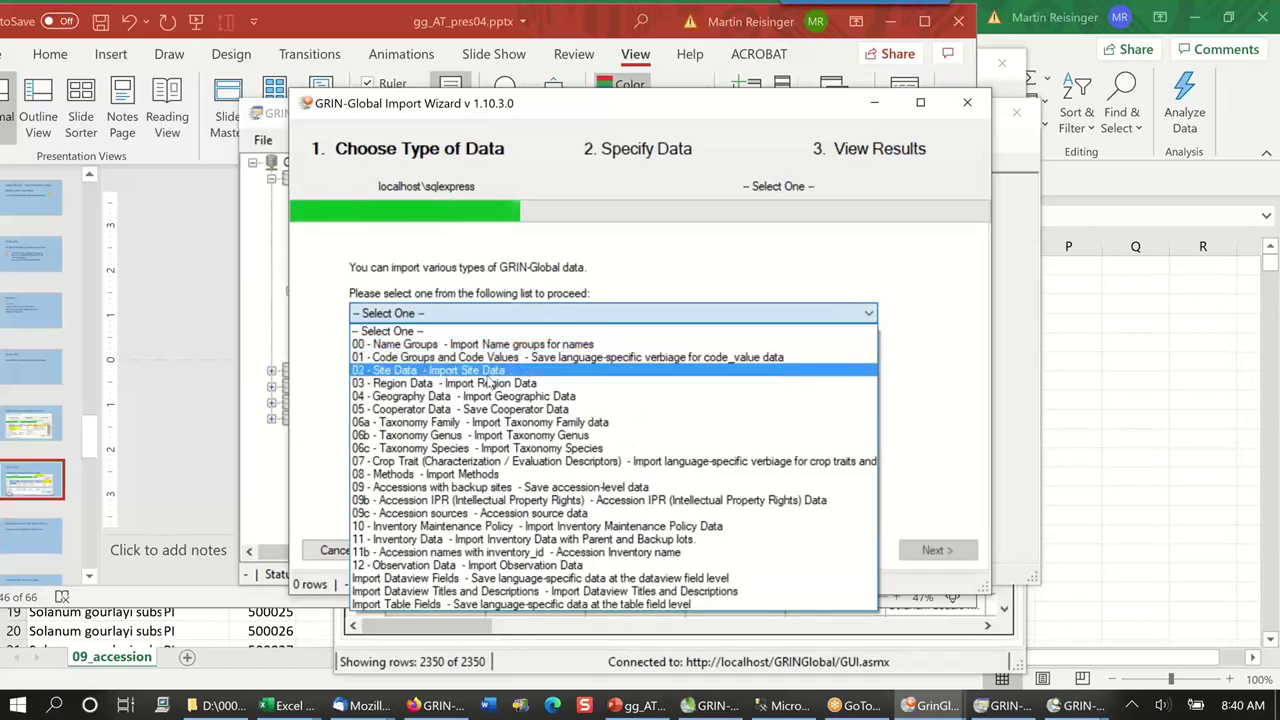
left_click(443, 450)
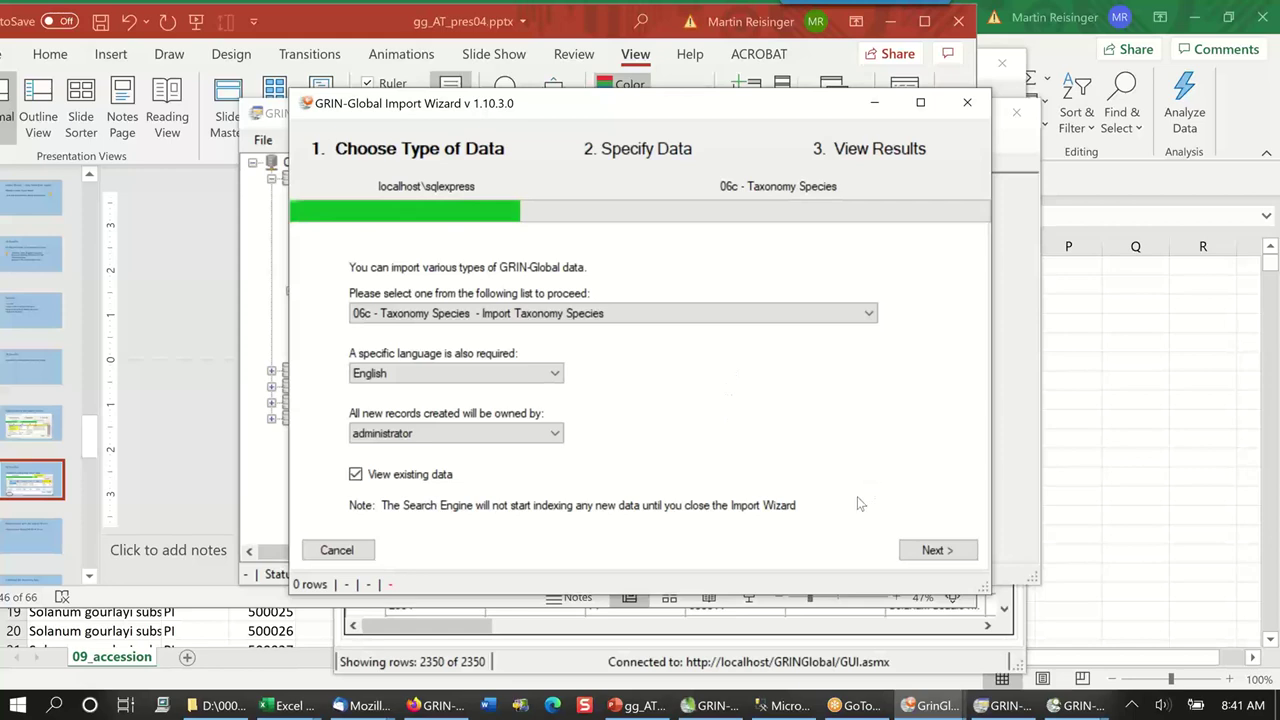
- Load the 120292 existing taxonomy species rows and inspect the Family, Genus and Variety Authority lookup tables
left_click(933, 548)
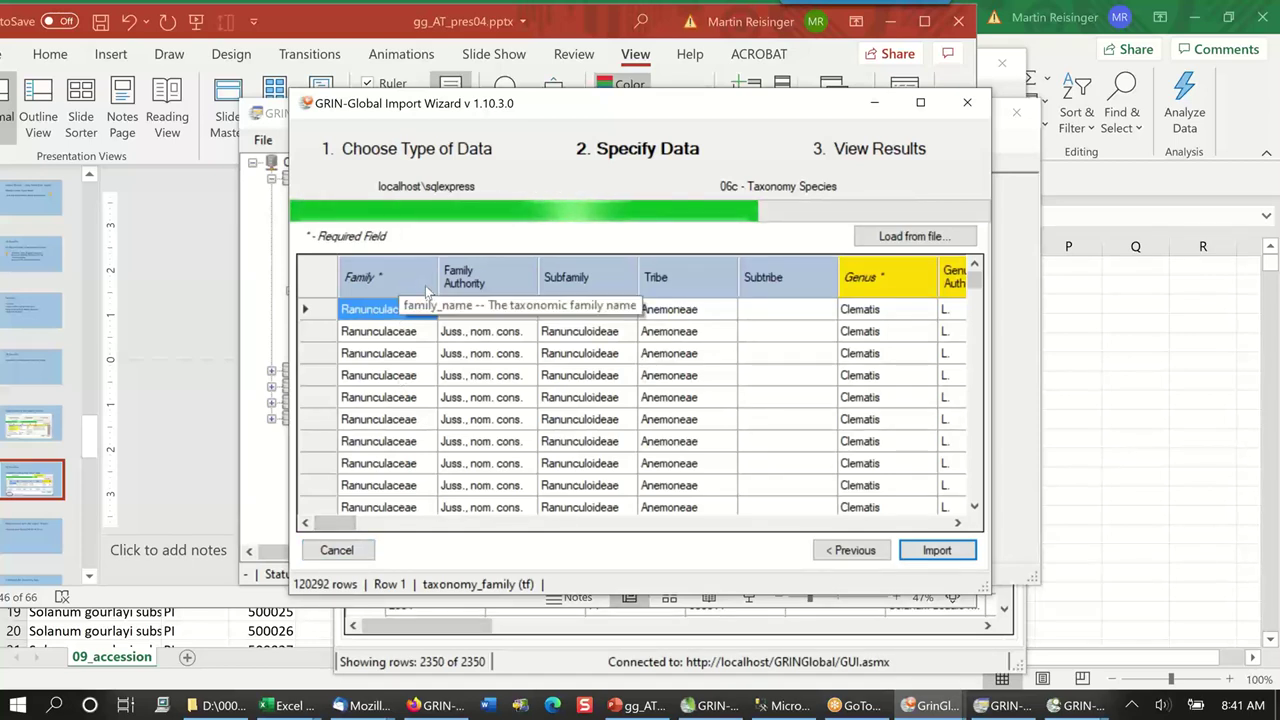
left_click(391, 357)
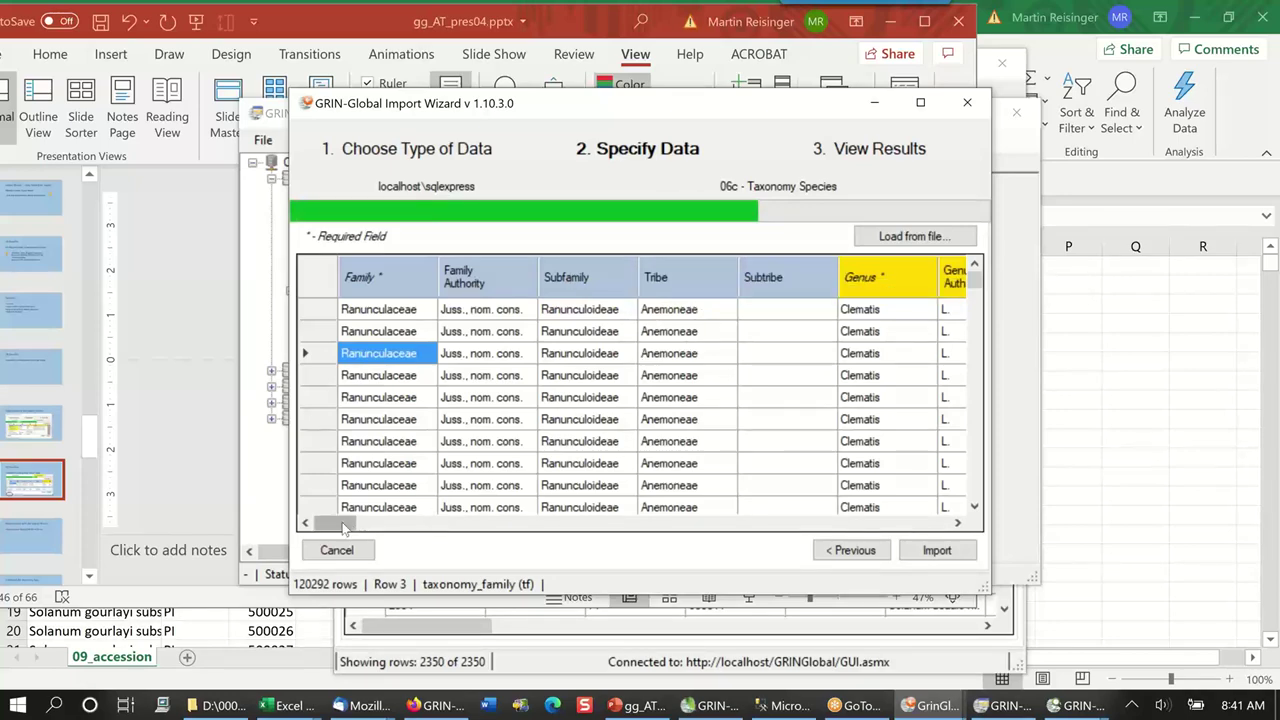
mouse_move(352, 528)
left_mouse_down()
mouse_move(420, 529)
mouse_move(372, 529)
left_mouse_up()
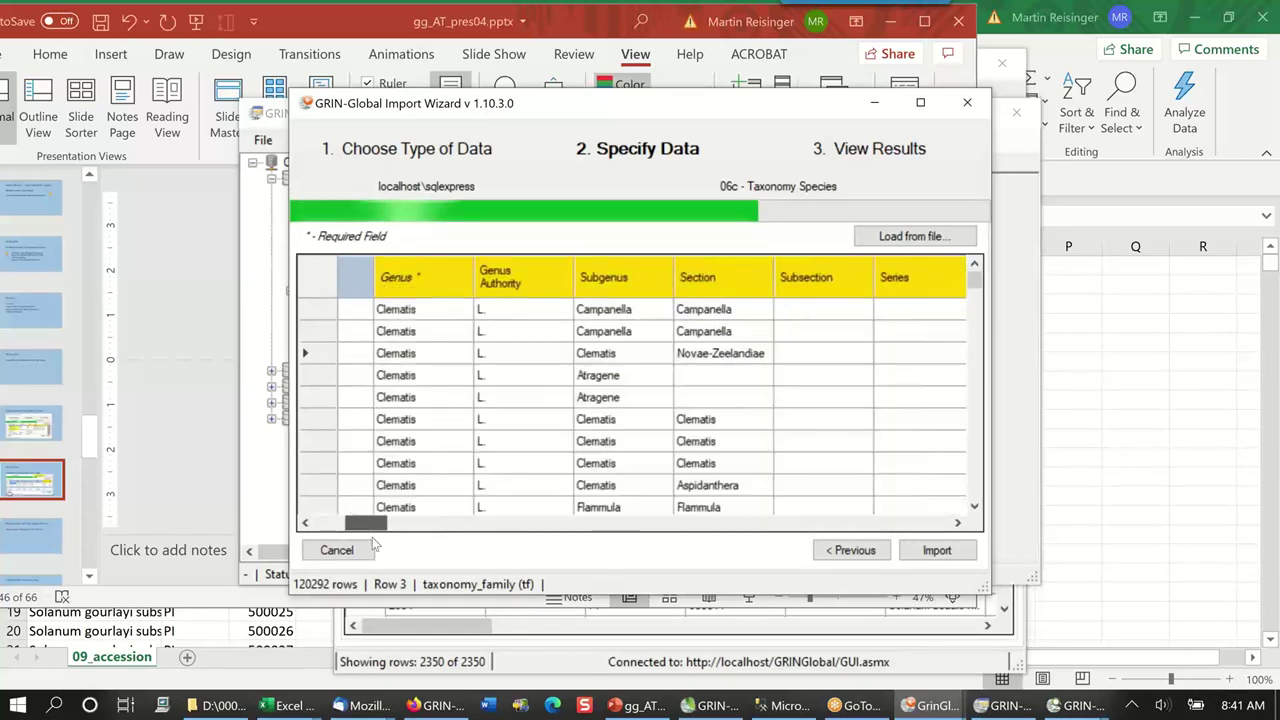
left_click(441, 335)
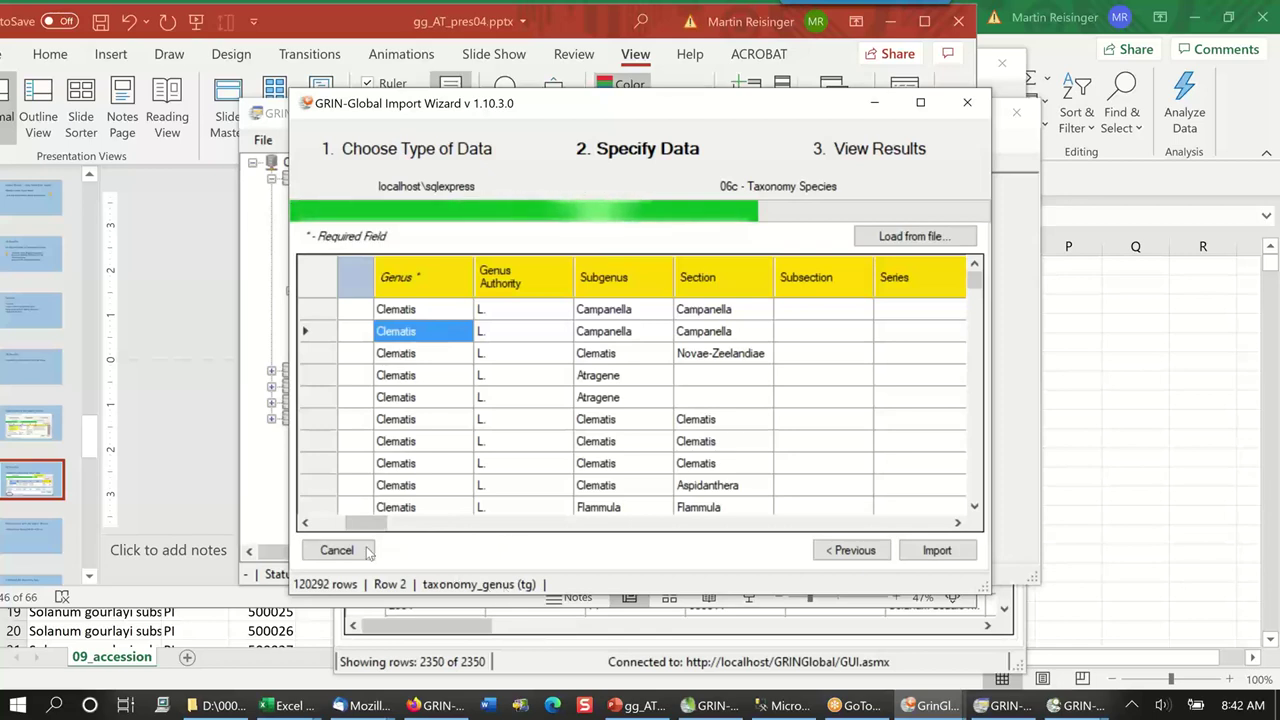
left_click_drag(368, 527, 474, 527)
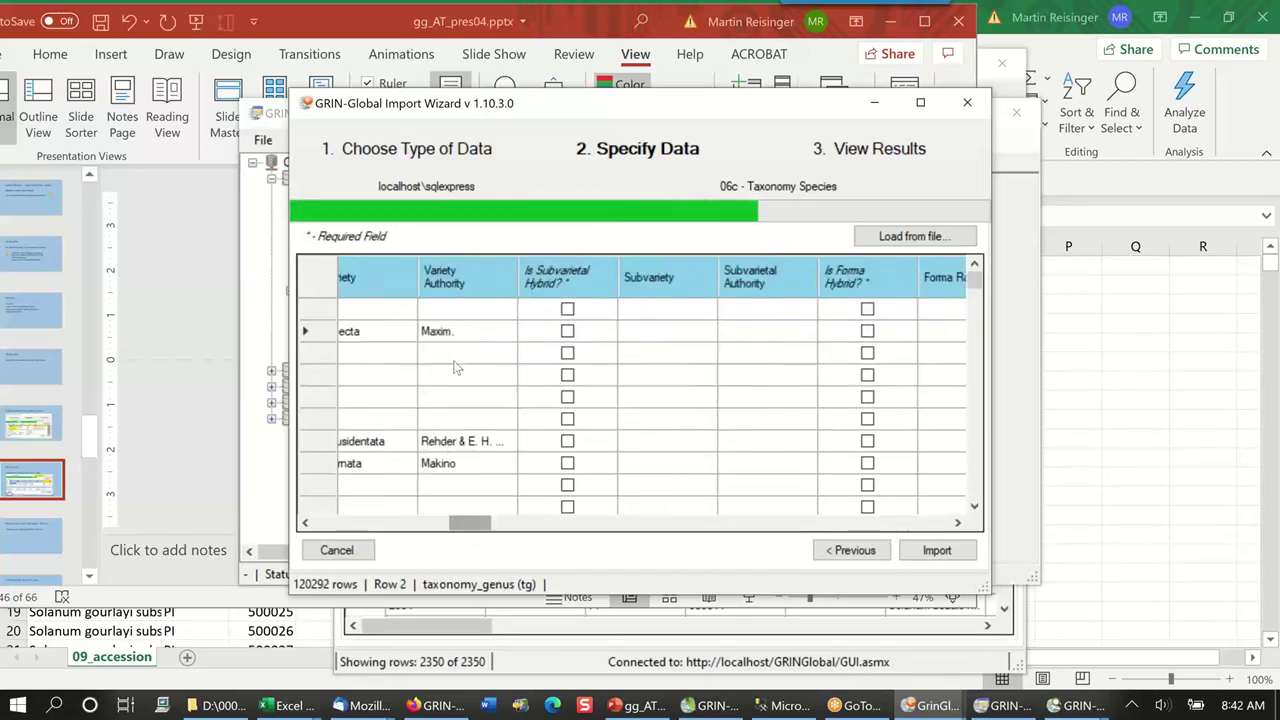
left_click(472, 335)
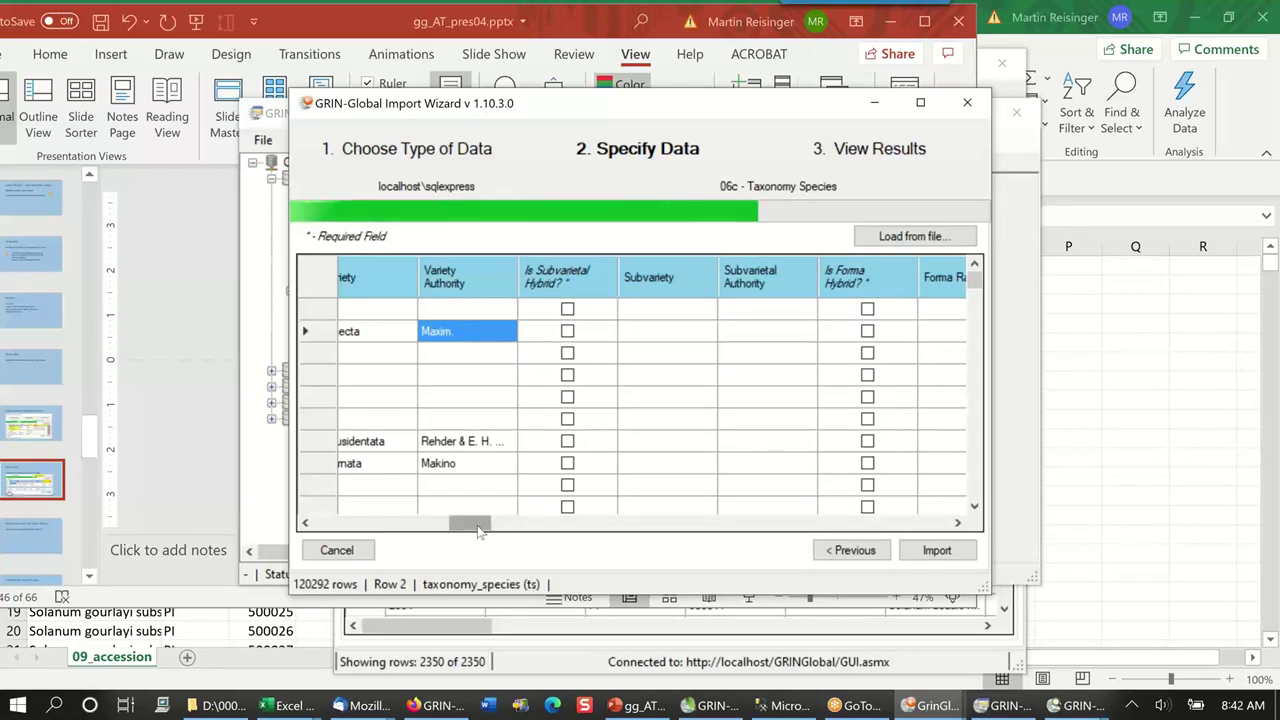
left_click_drag(471, 527, 407, 545)
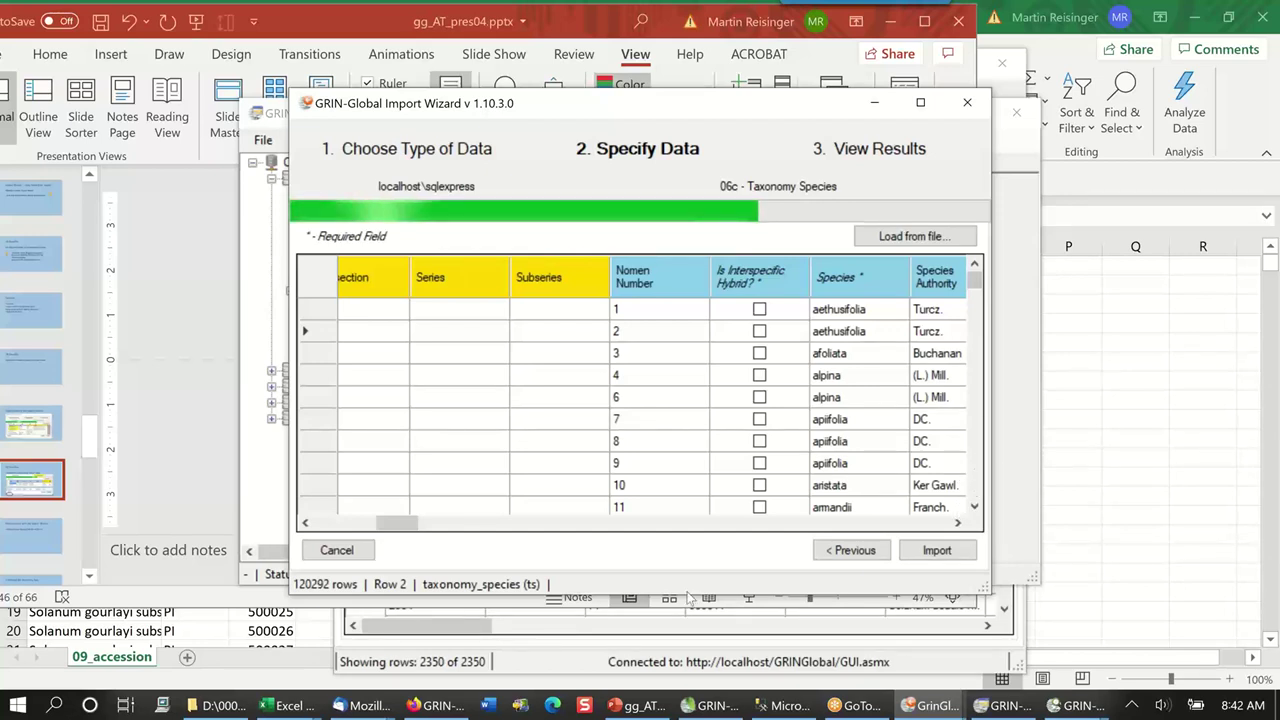
left_click(637, 708)
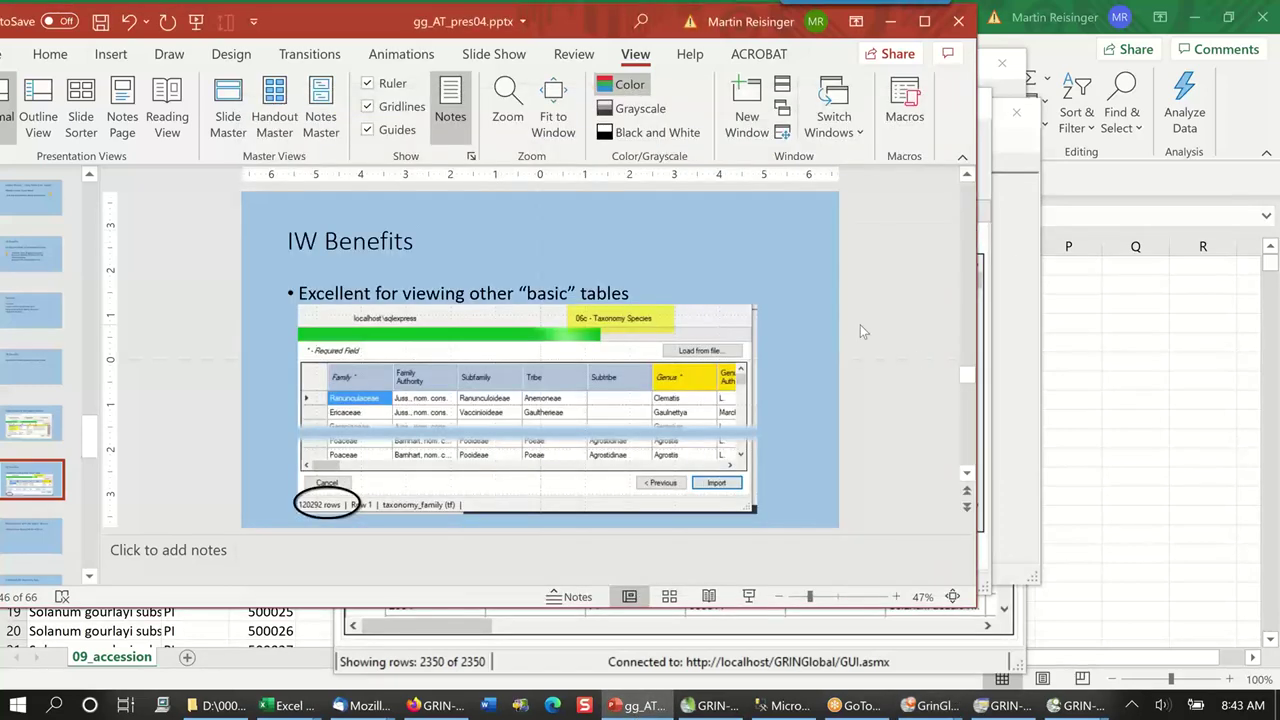
- Advance past the Main Concern slide to slide 48, '2 Methods for Importing Data'
scroll(860, 324, "down", 1)
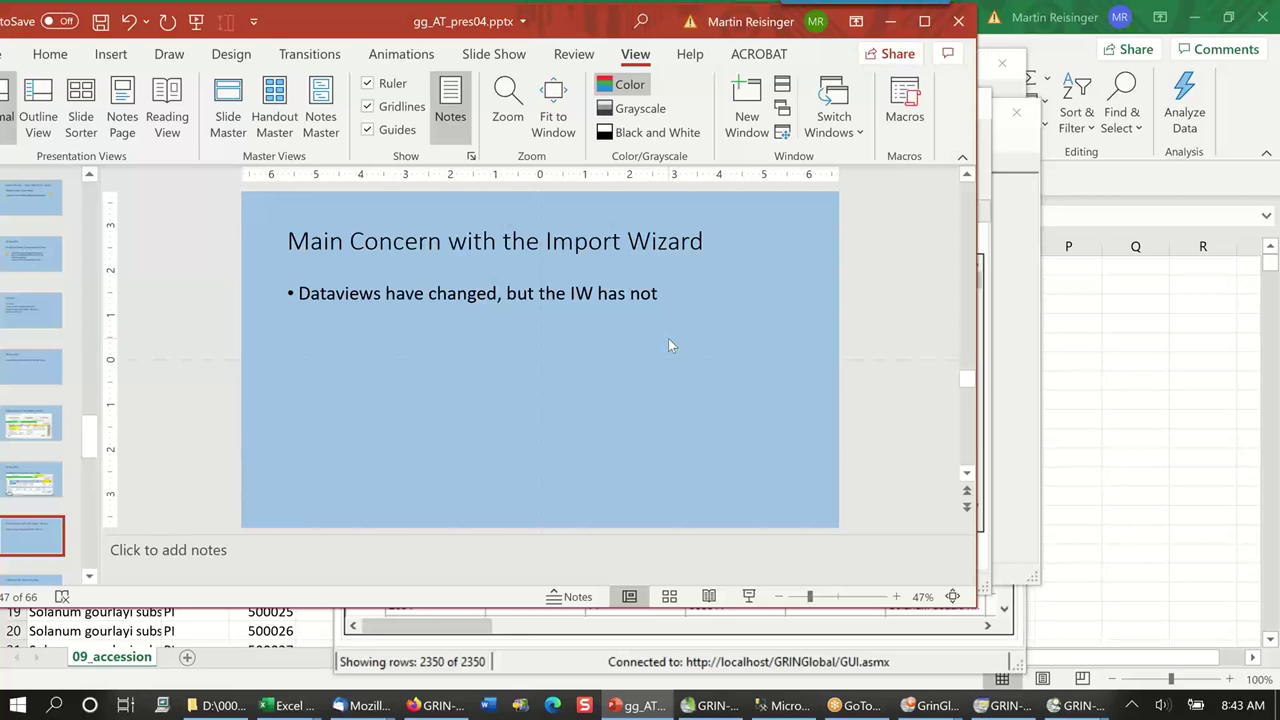
scroll(668, 338, "down", 1)
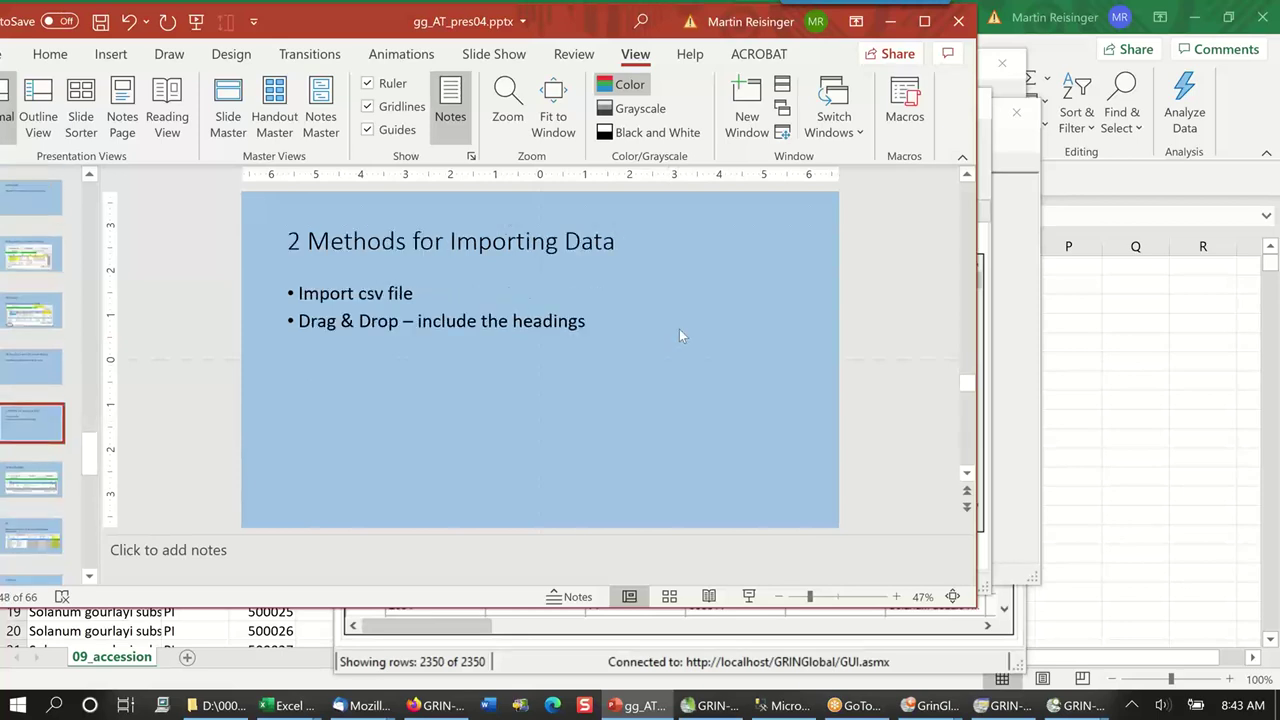